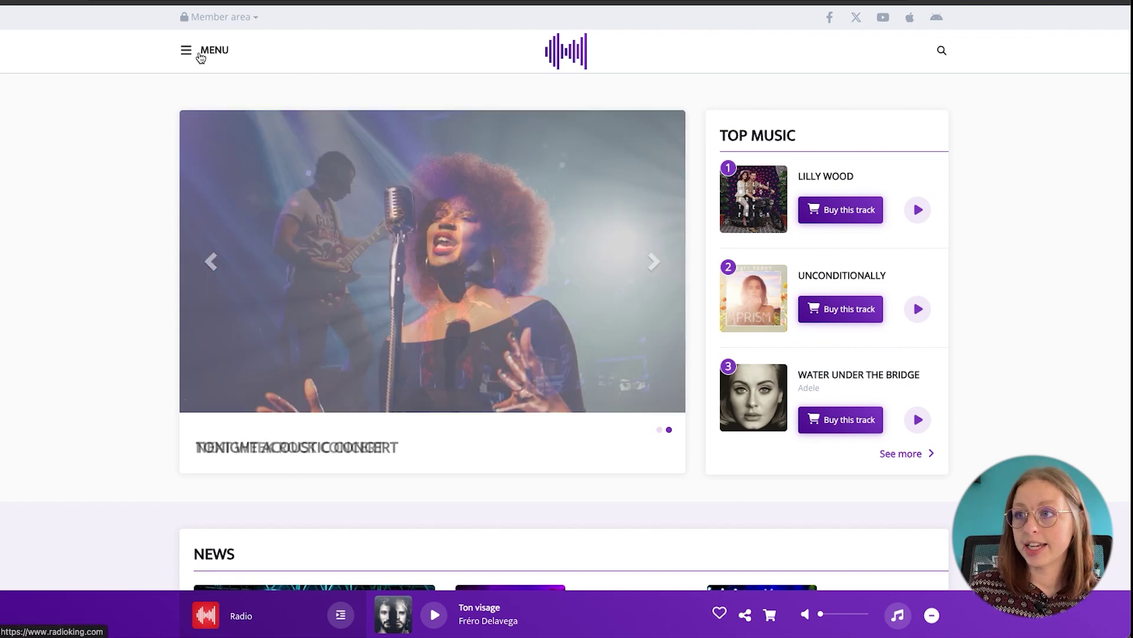
click(197, 52)
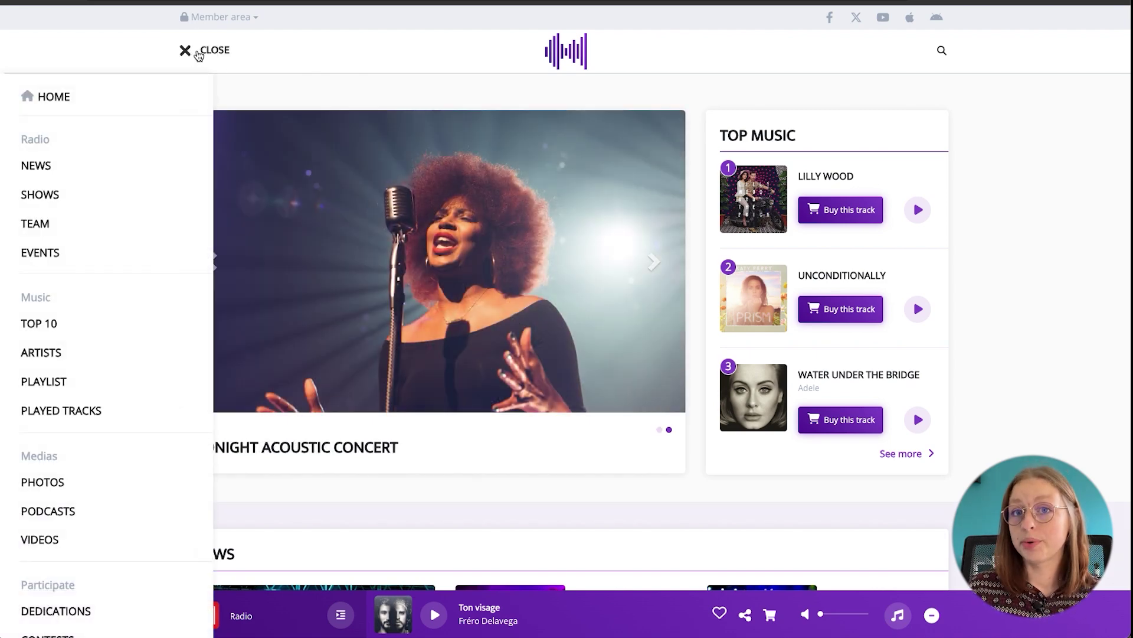
click(198, 52)
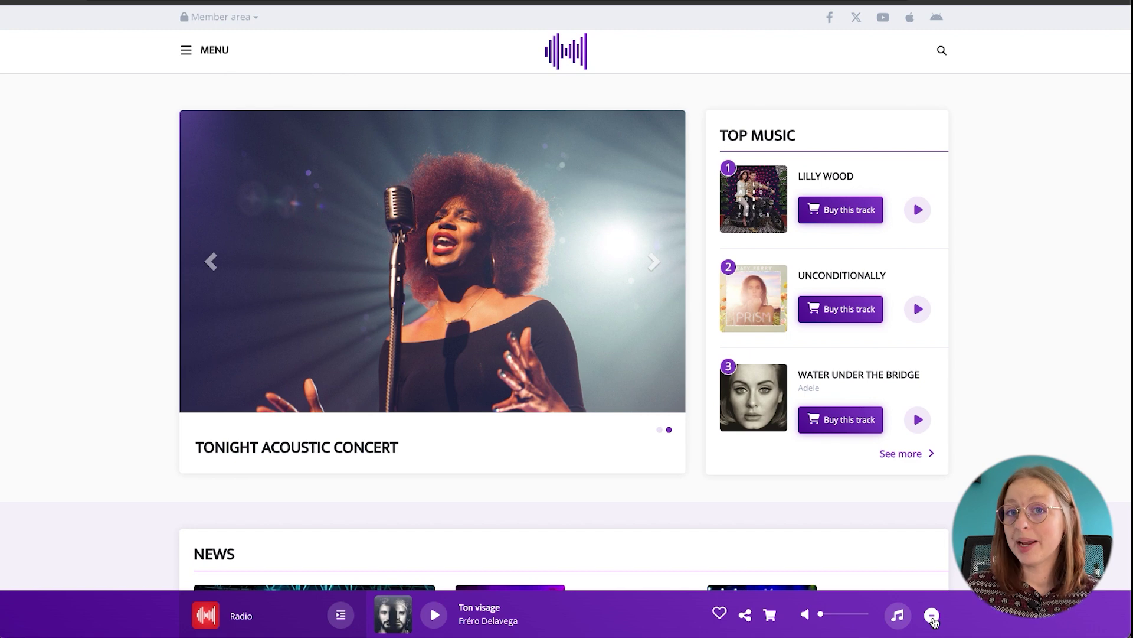
click(933, 618)
click(933, 617)
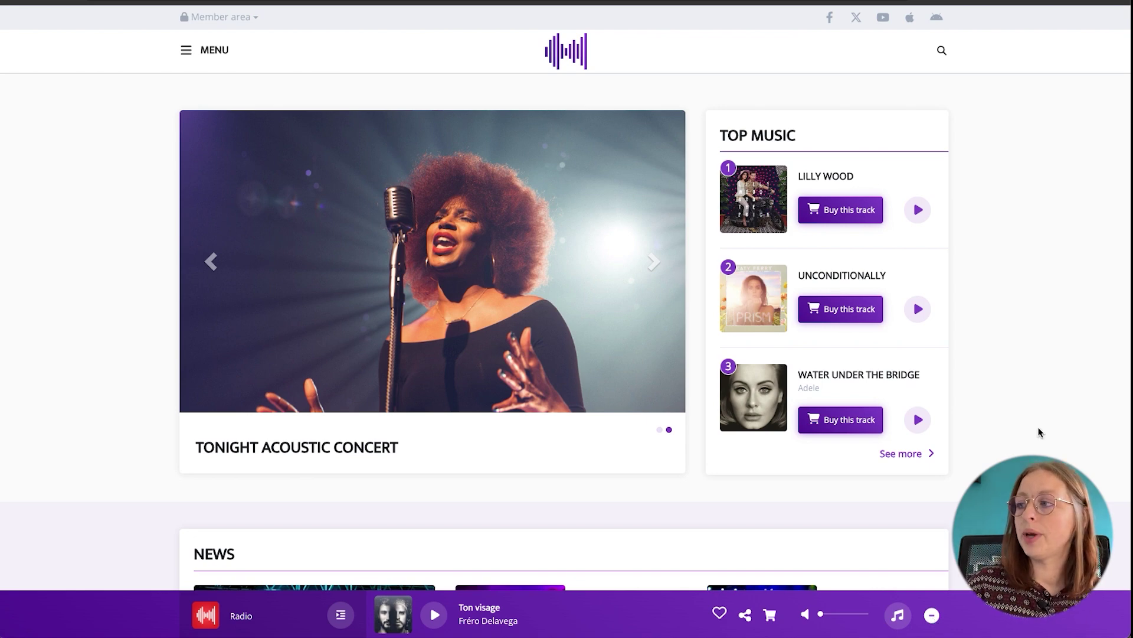
scroll(1039, 432, down, 6)
scroll(1039, 432, down, 8)
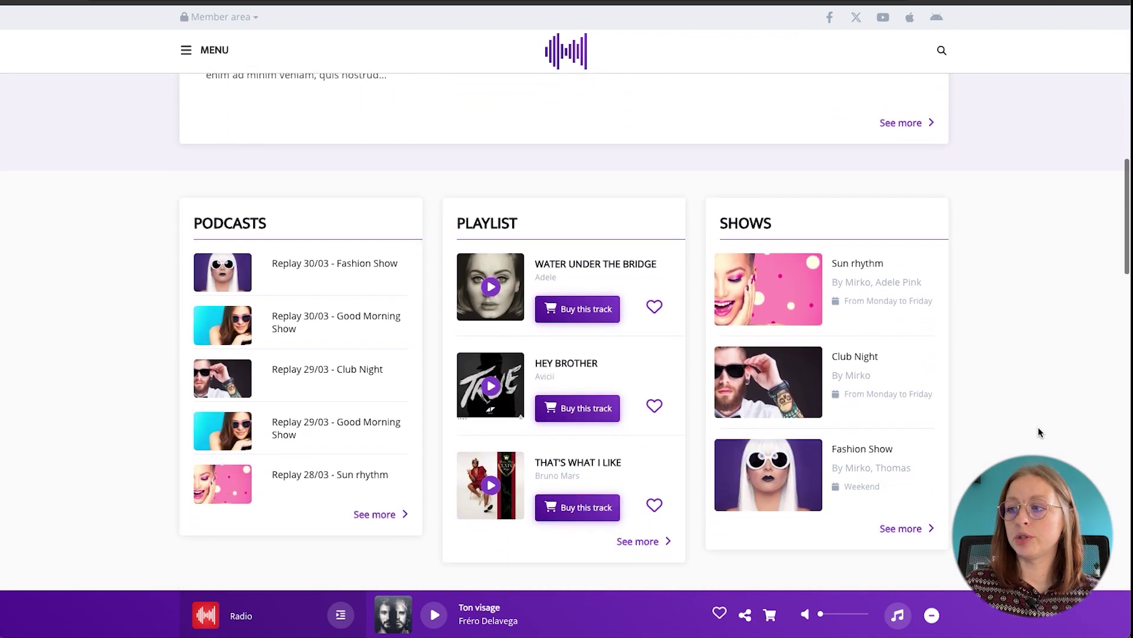
scroll(1039, 431, up, 14)
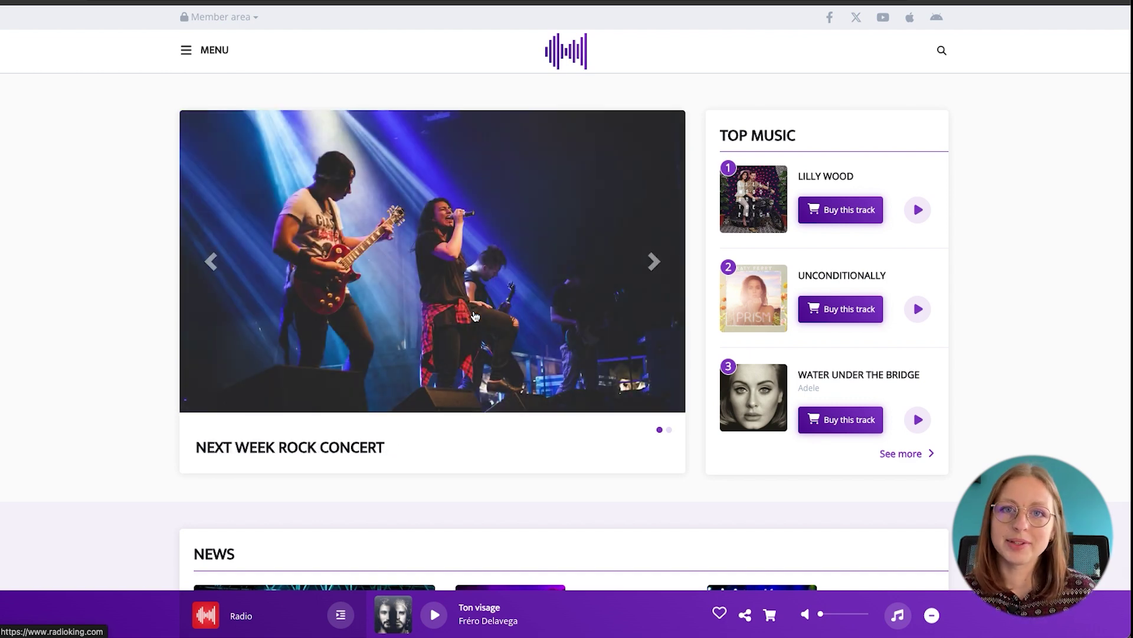
scroll(1025, 336, down, 2)
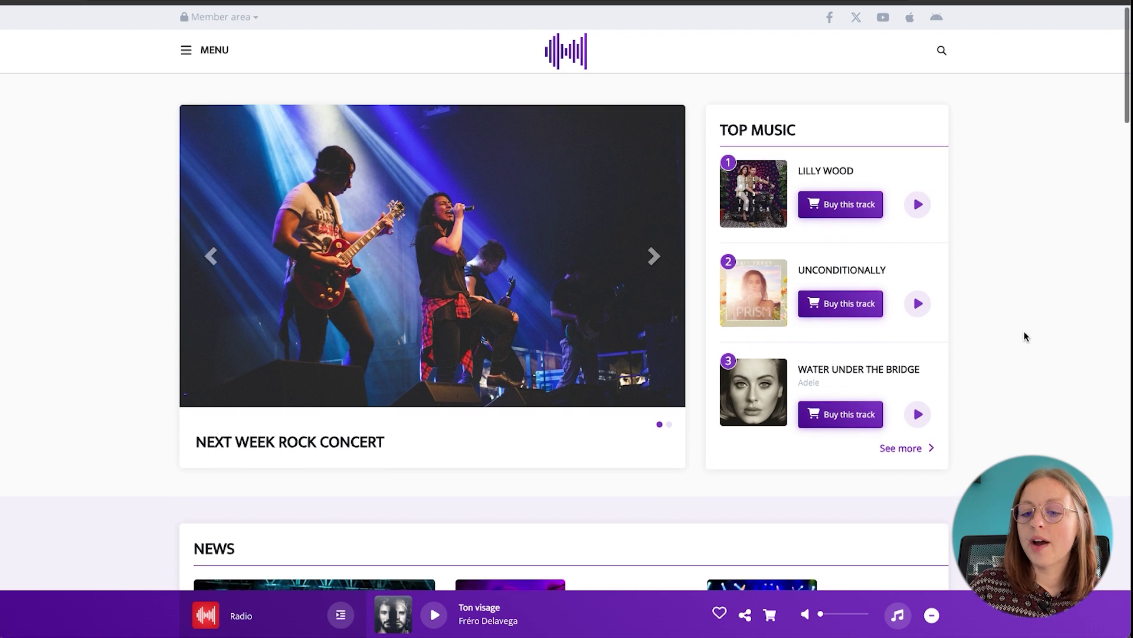
scroll(1025, 337, down, 5)
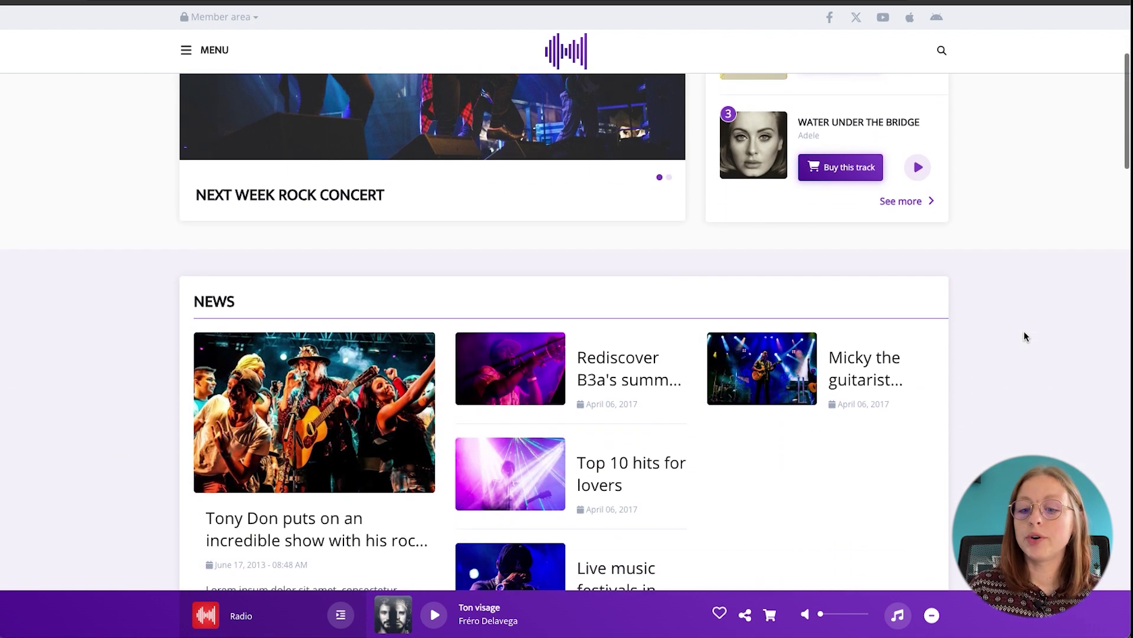
scroll(1025, 337, down, 2)
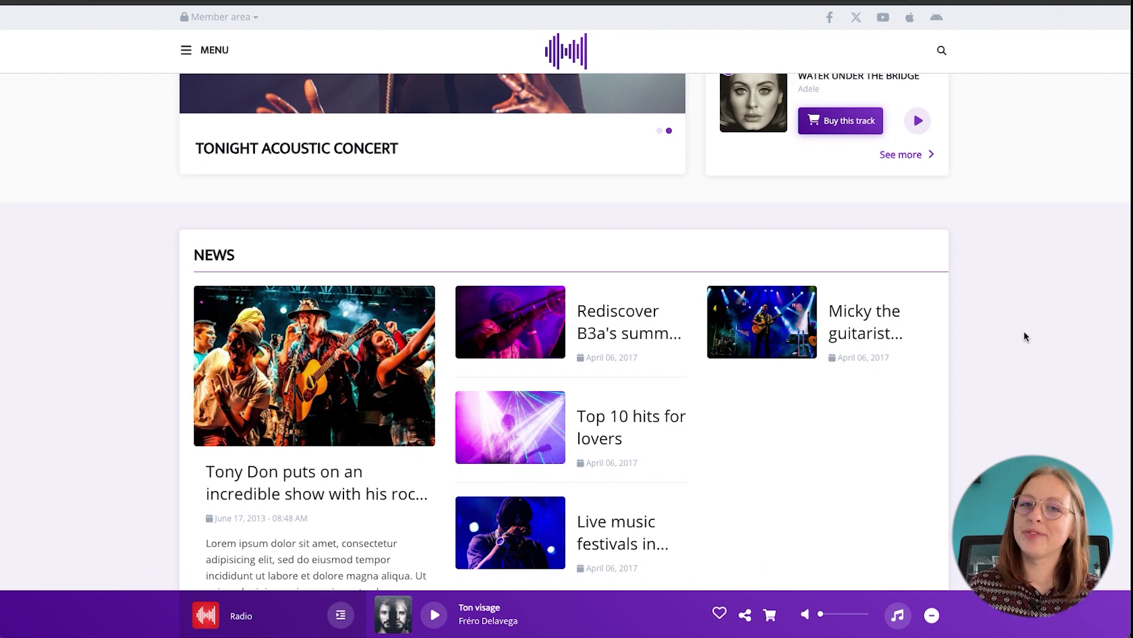
scroll(1026, 337, down, 20)
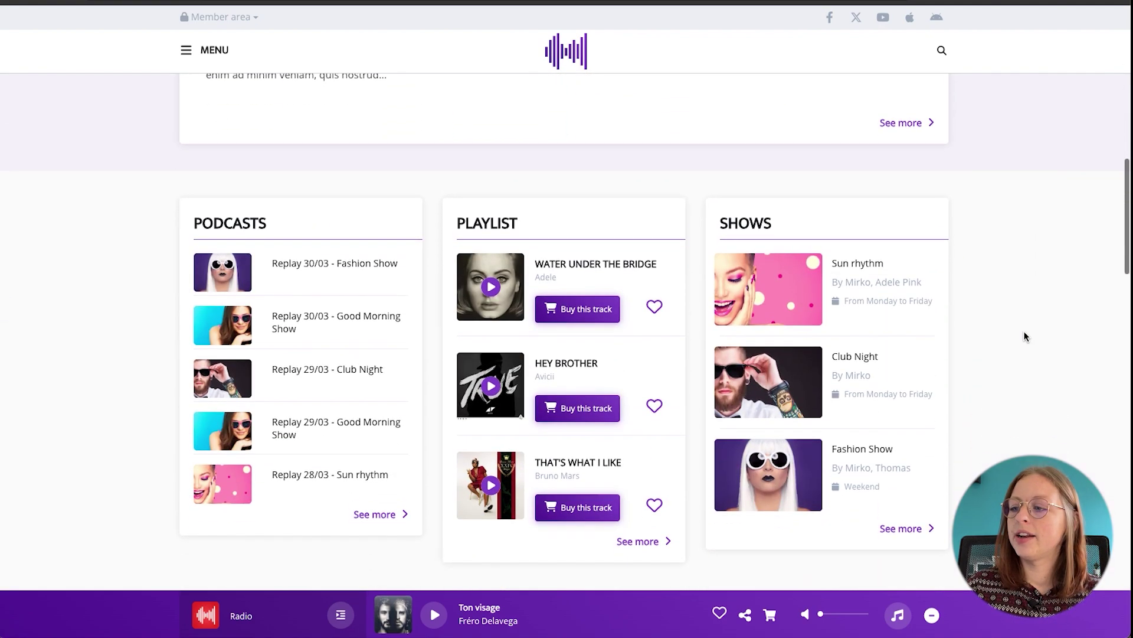
scroll(1025, 336, down, 20)
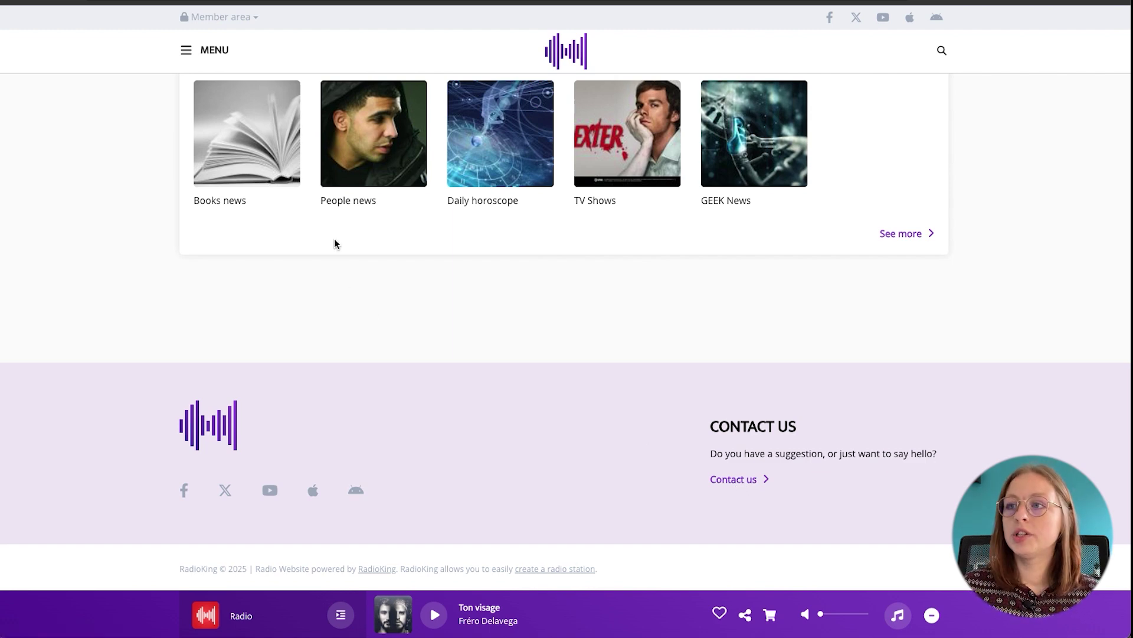
- Browse the side navigation menu and go to the News page
click(190, 50)
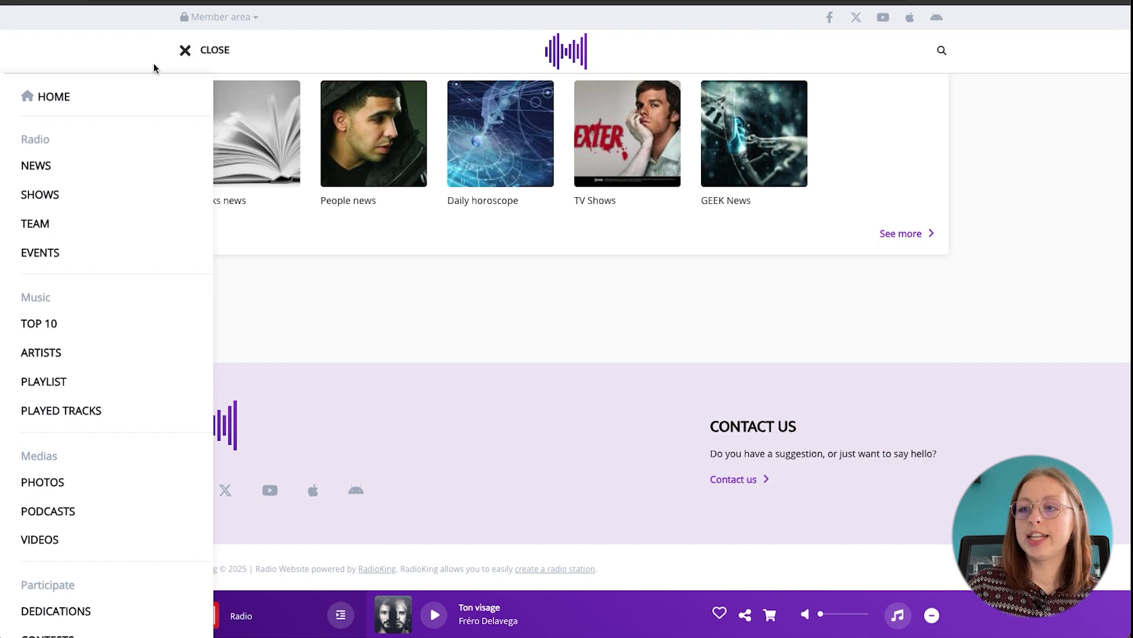
scroll(79, 383, down, 3)
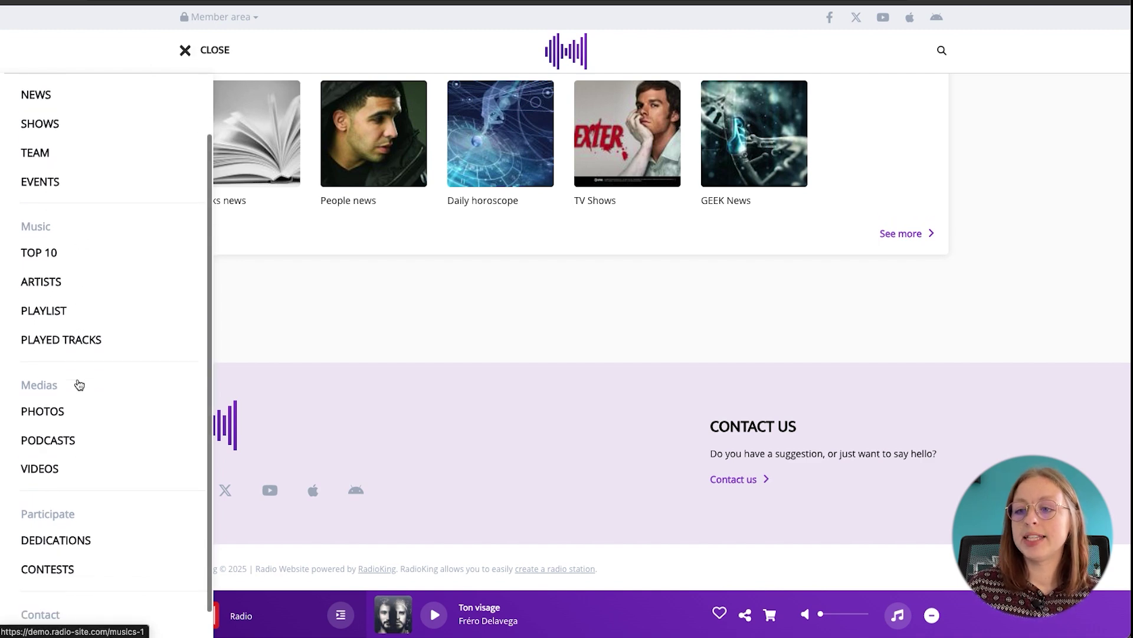
scroll(79, 385, up, 3)
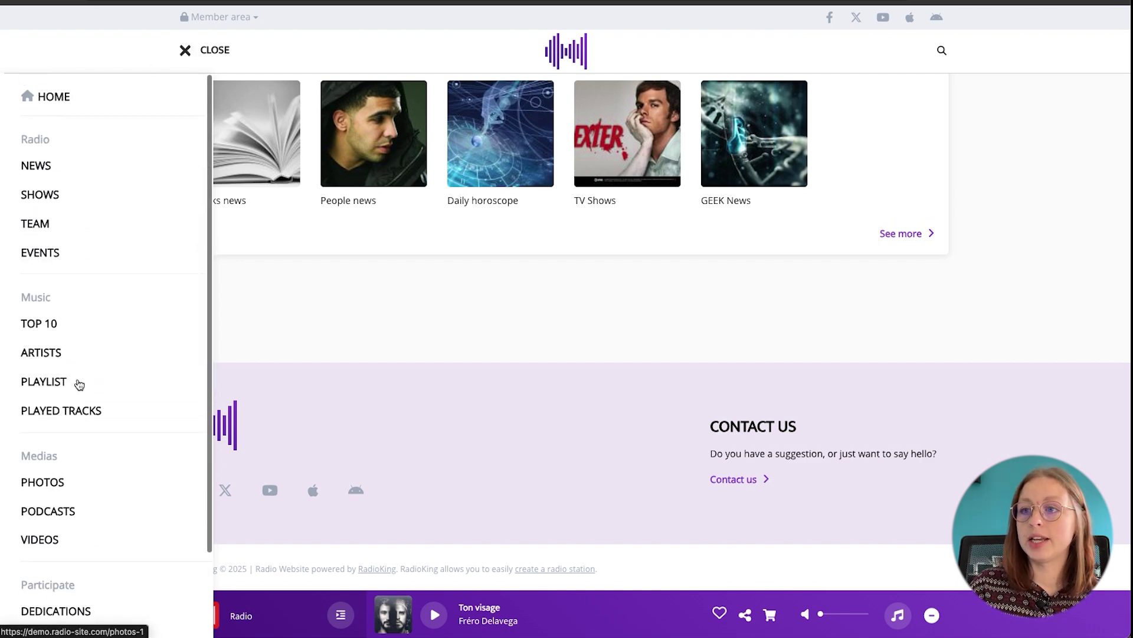
scroll(86, 284, down, 3)
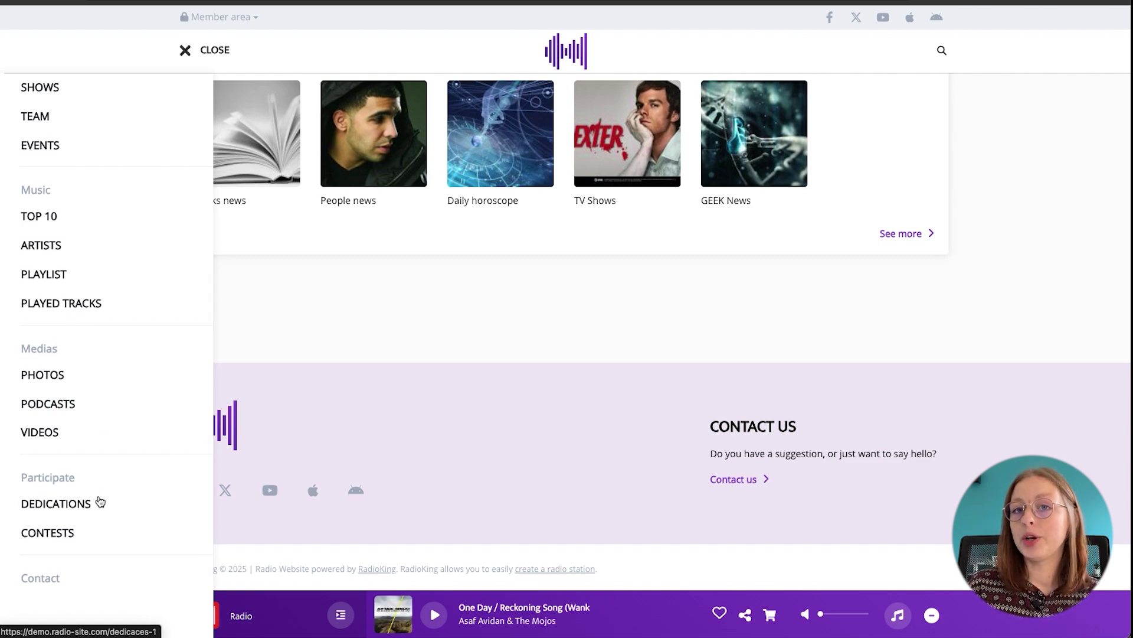
scroll(112, 413, up, 3)
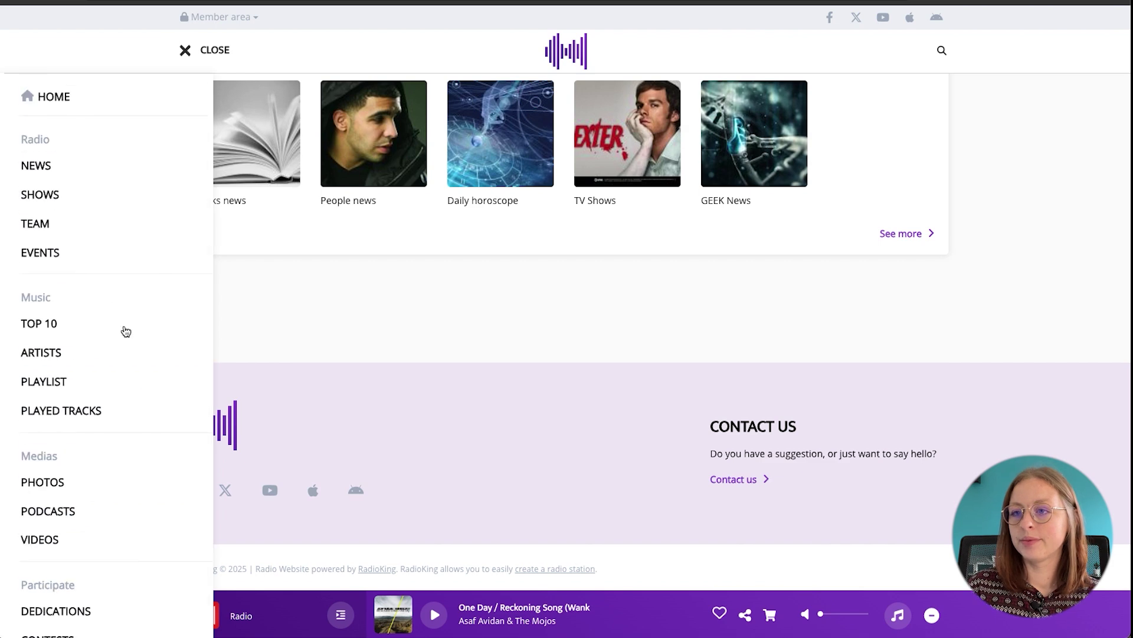
click(43, 165)
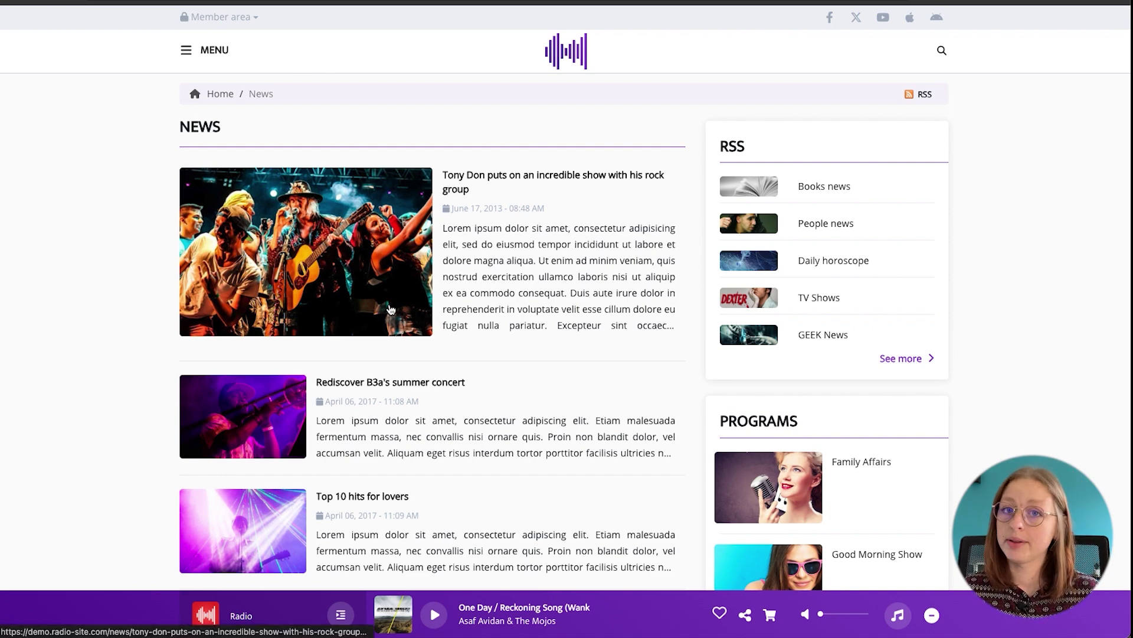
- Scroll through the latest articles, RSS feeds and programs, then reopen the menu
scroll(495, 342, down, 7)
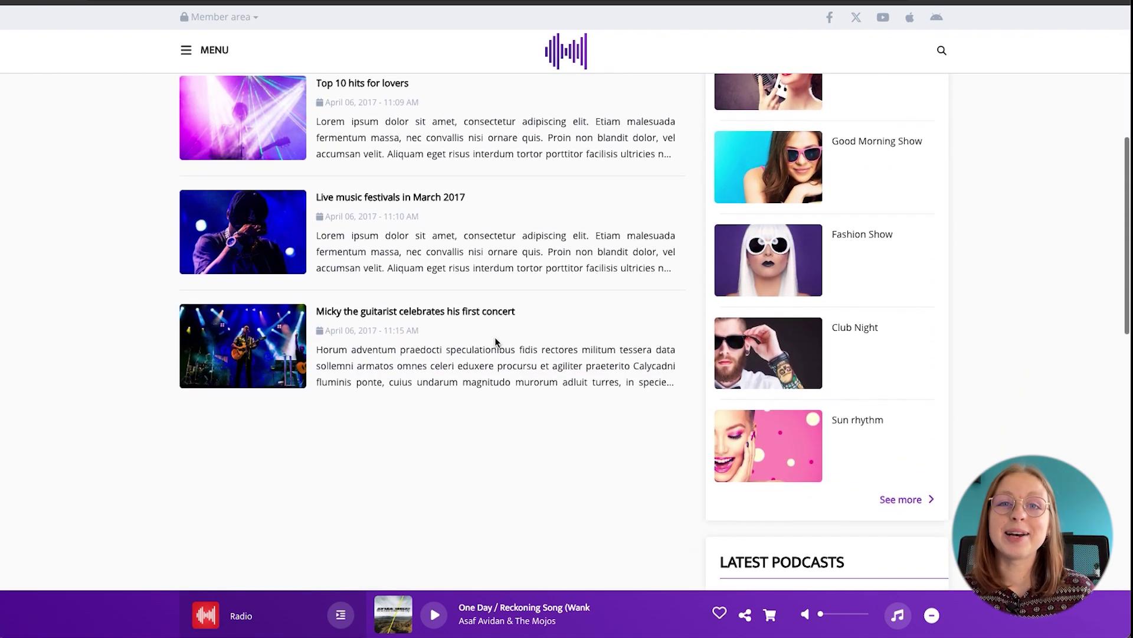
scroll(495, 338, up, 7)
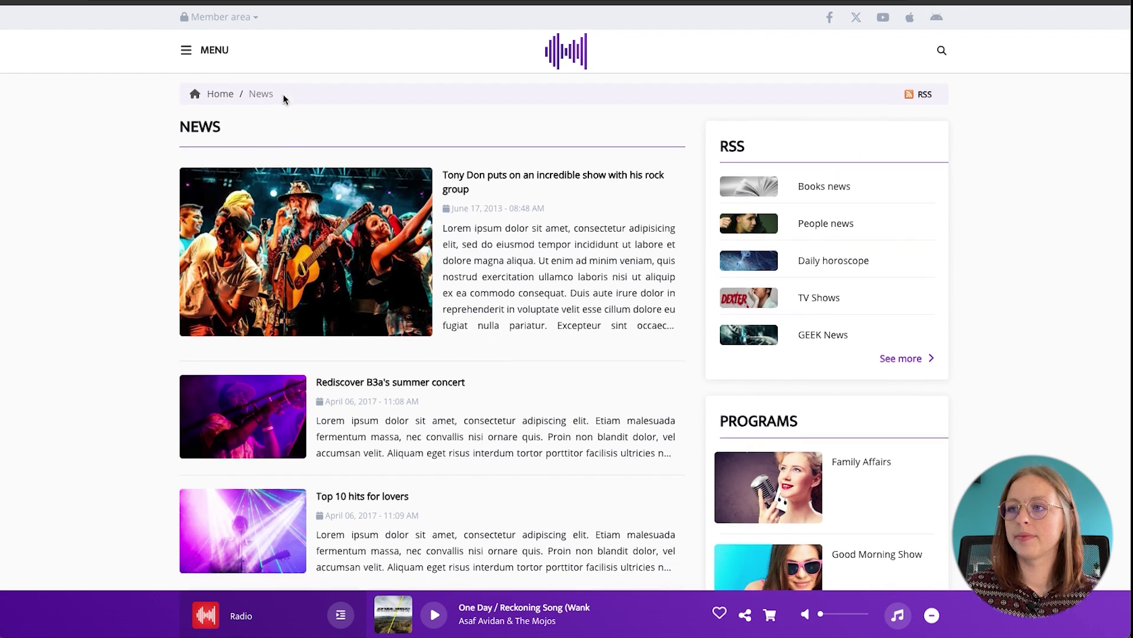
click(195, 52)
- Filter the Shows page to Monday and view the Sun rhythm program page
click(36, 194)
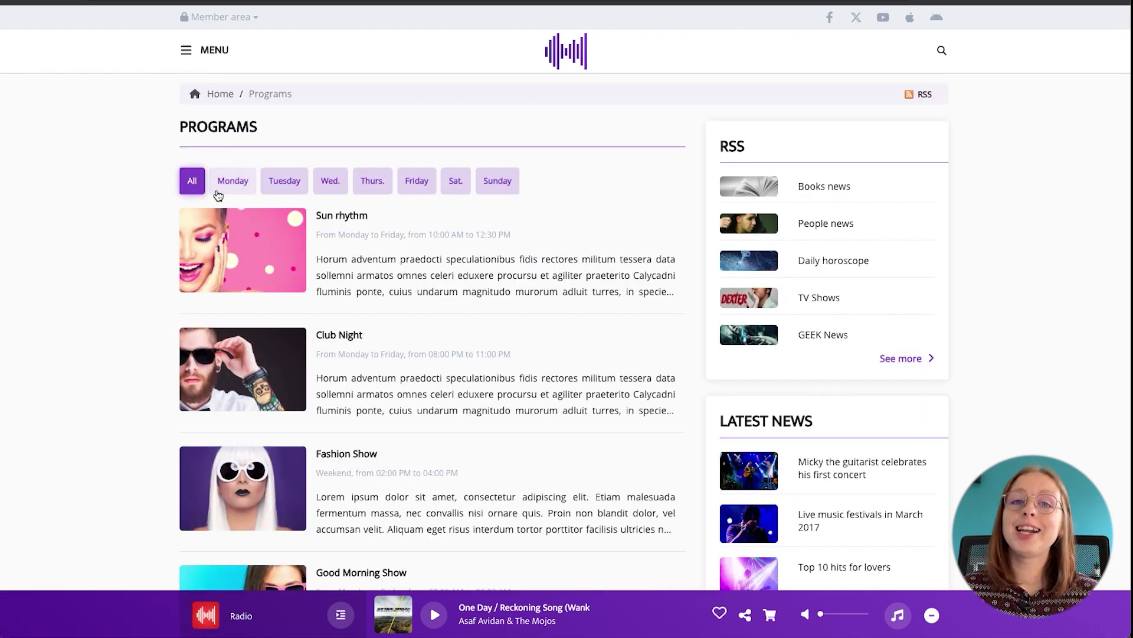
click(234, 191)
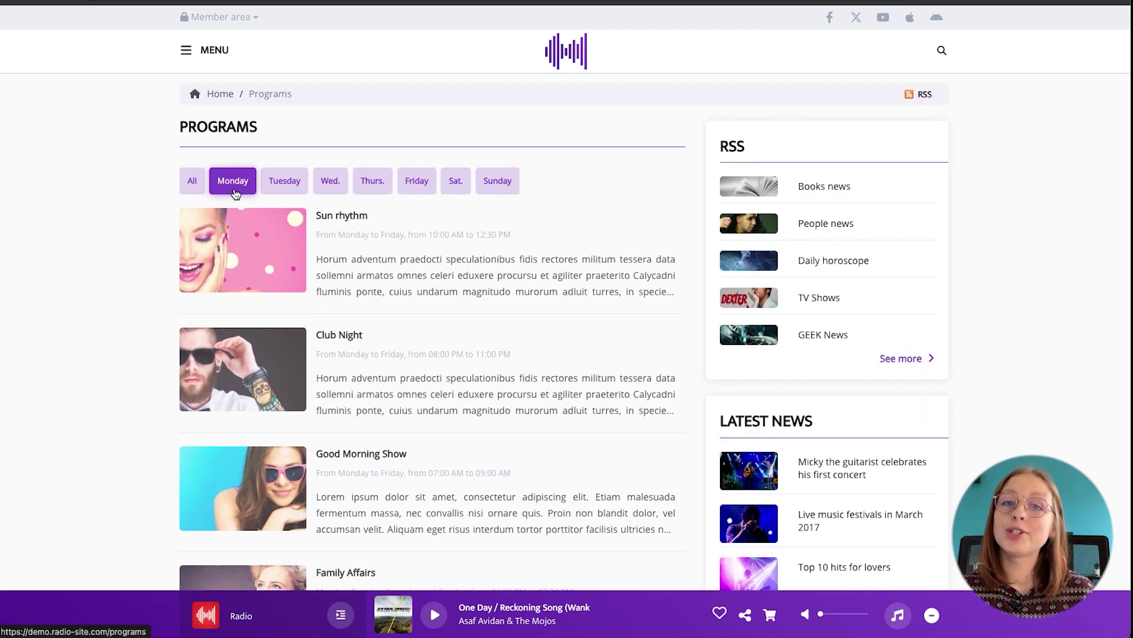
click(289, 248)
scroll(289, 253, down, 7)
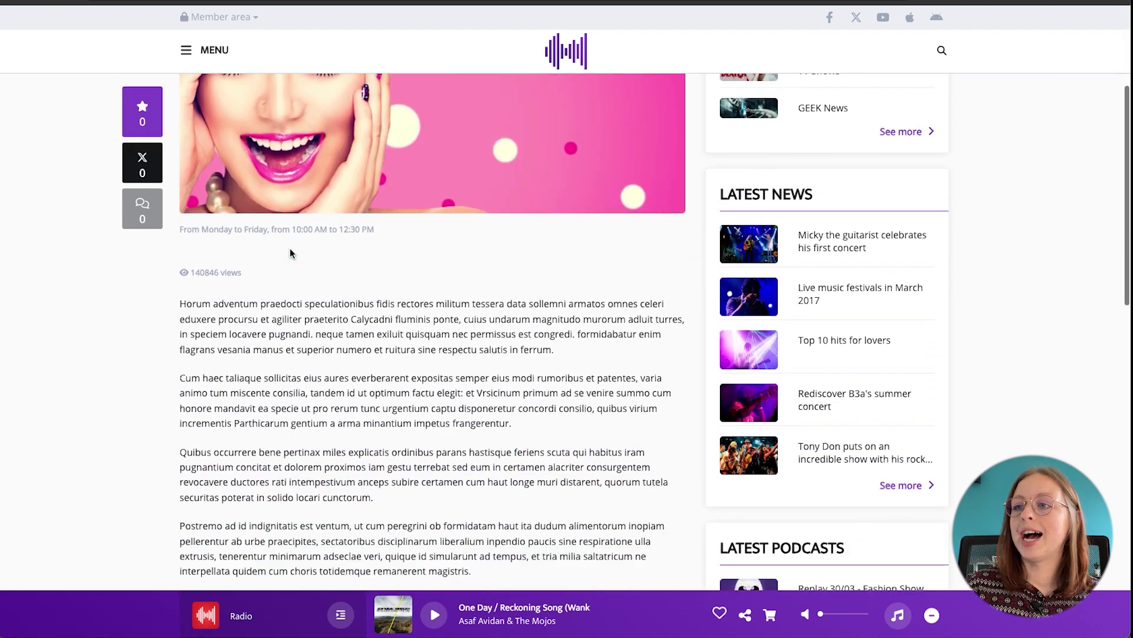
scroll(290, 249, down, 5)
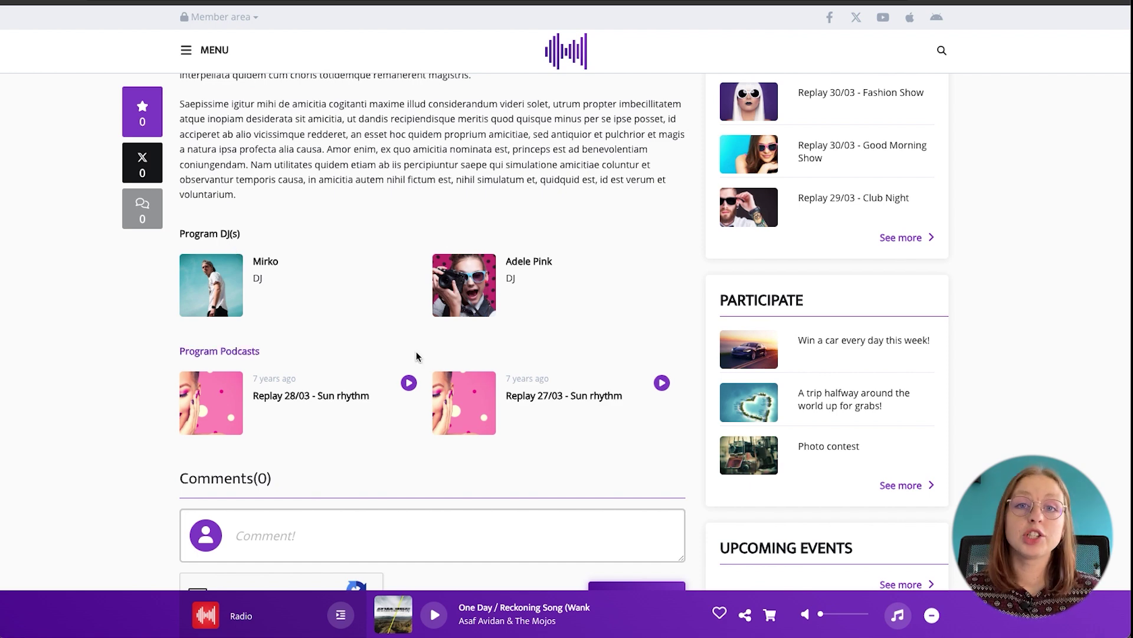
- From the Team page, open a presenter's profile and read the biography
click(186, 50)
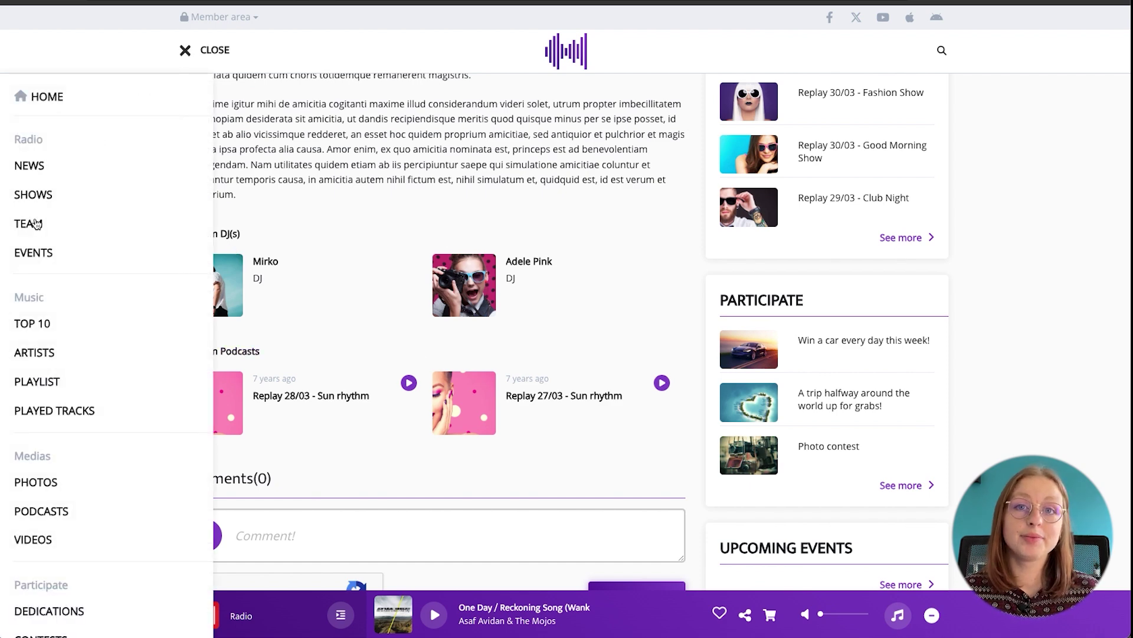
click(34, 223)
click(209, 236)
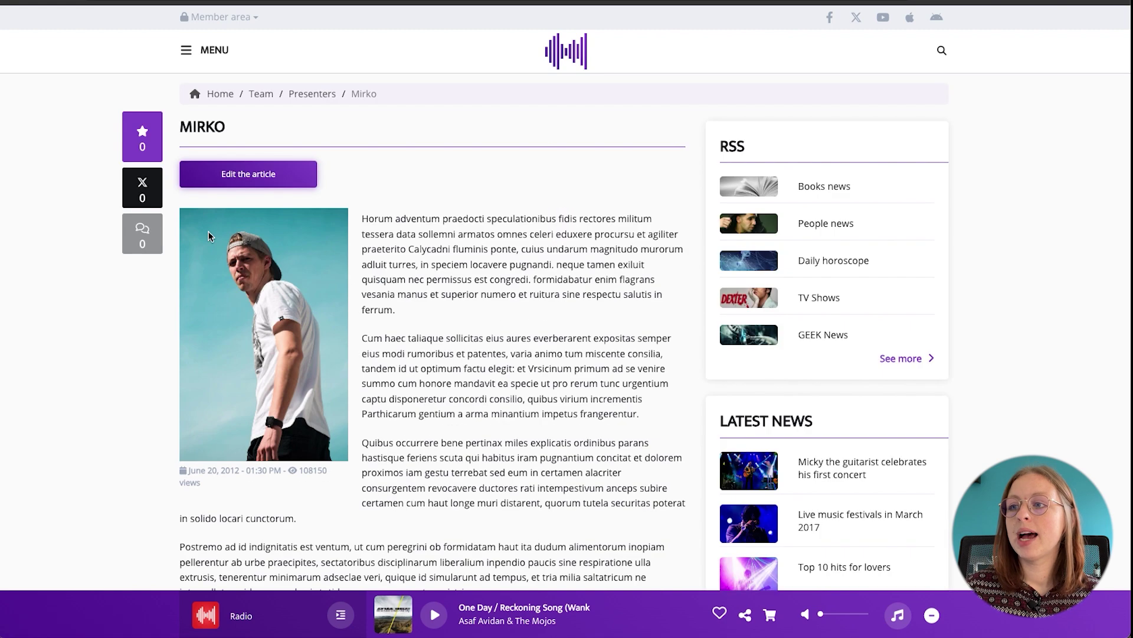
scroll(208, 231, down, 3)
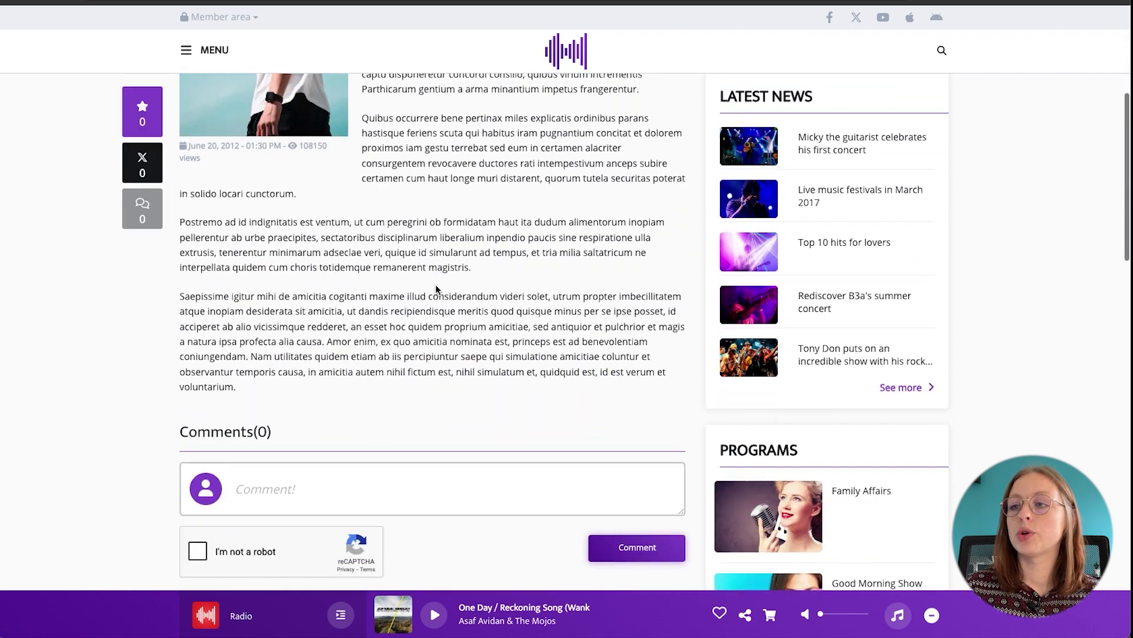
scroll(435, 288, down, 3)
scroll(435, 286, up, 5)
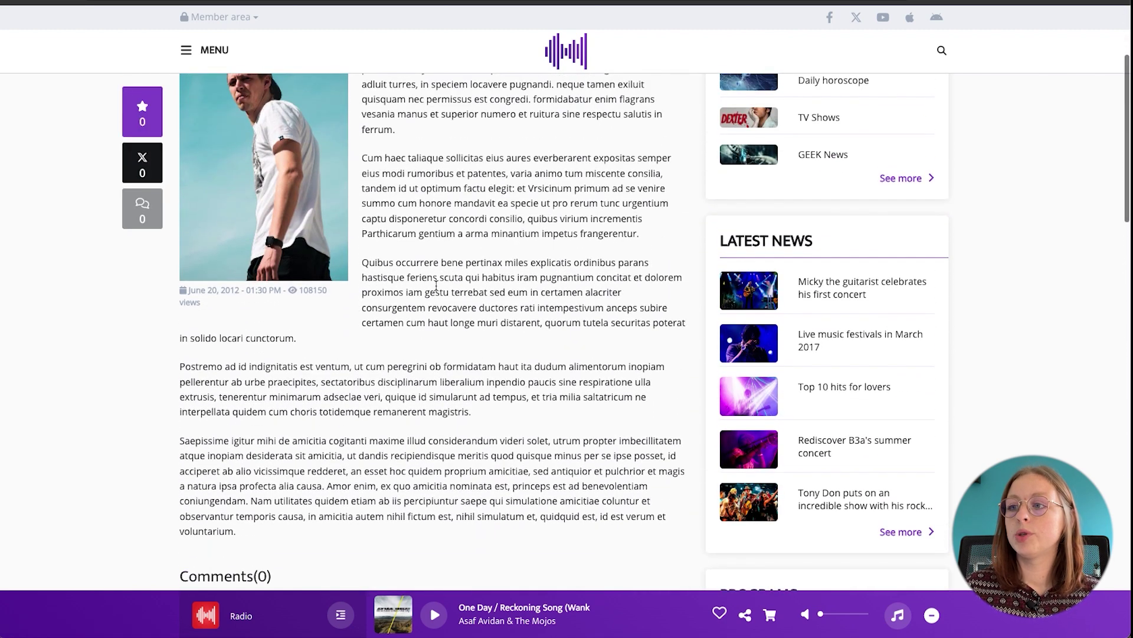
click(185, 50)
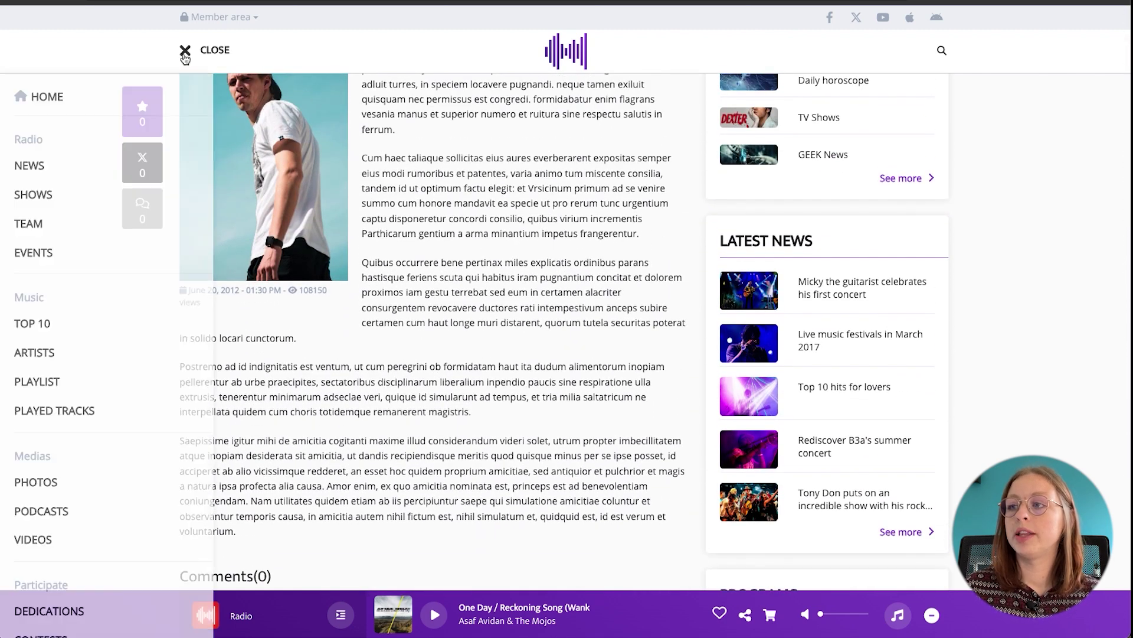
- Visit the Events page, then scroll the Top 10 chart down to Paradis perdus
click(32, 254)
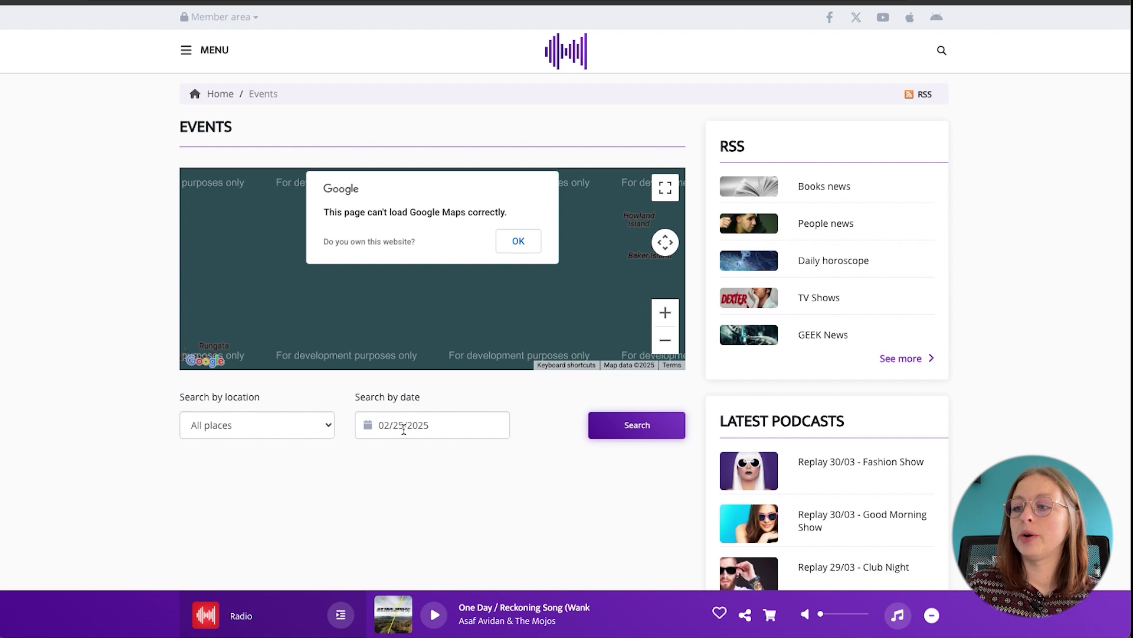
click(193, 53)
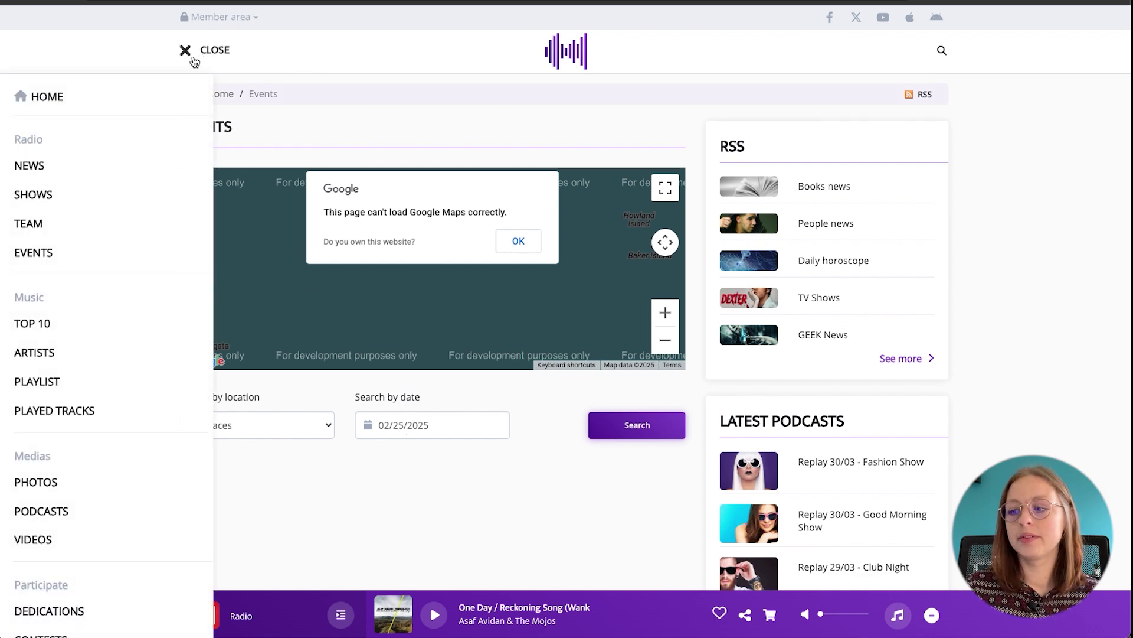
click(41, 323)
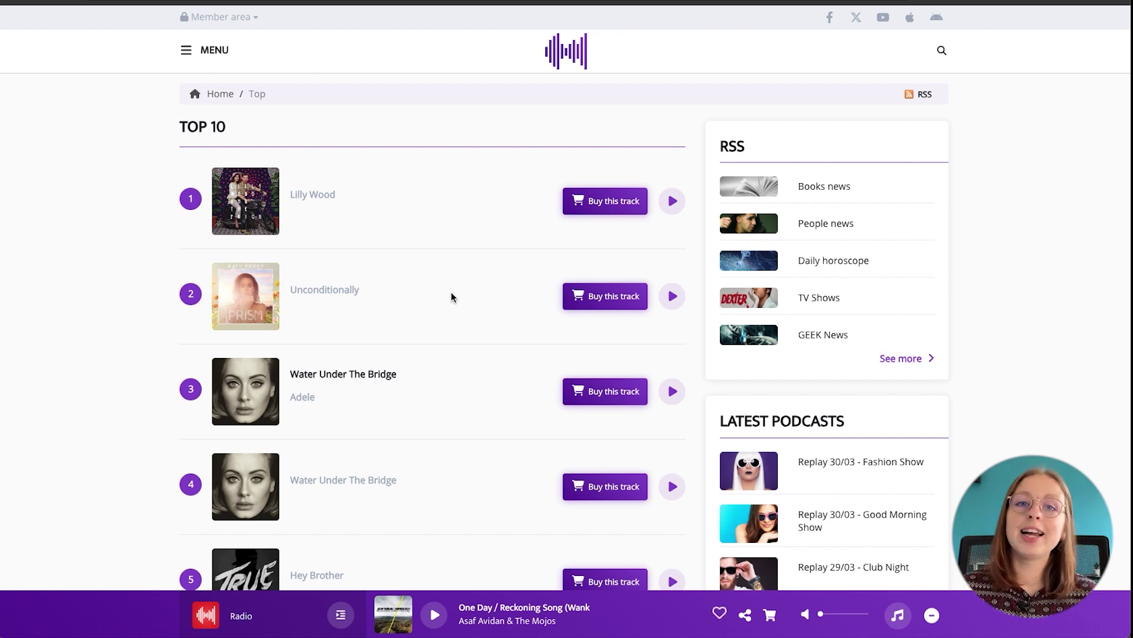
scroll(451, 294, down, 3)
scroll(451, 293, down, 10)
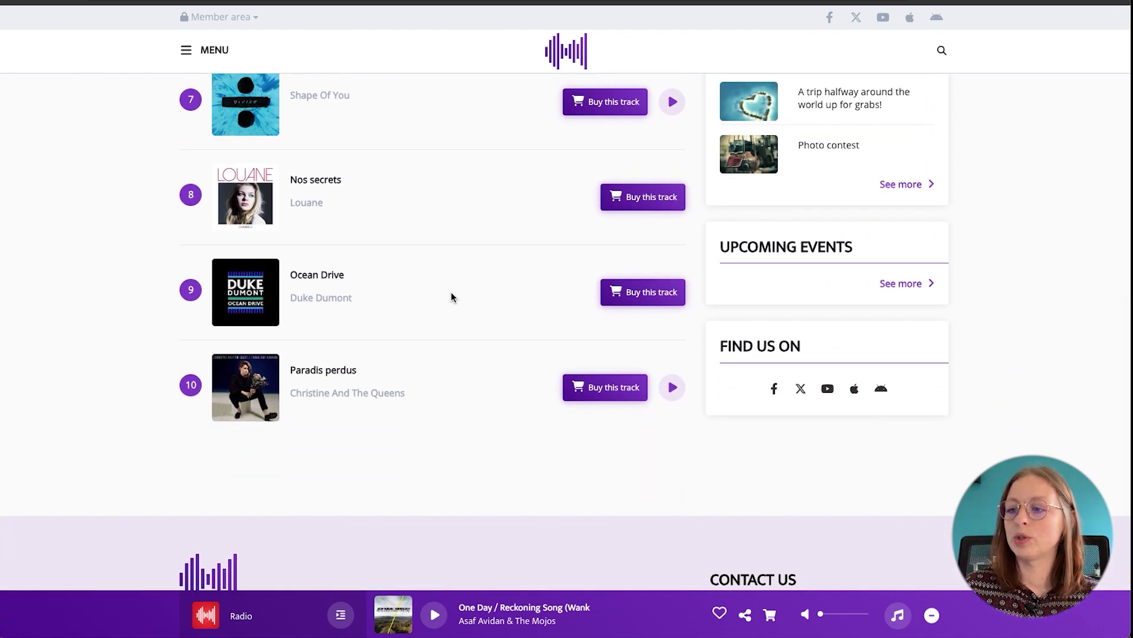
- Visit the Artists page, then go to the Played Tracks page
click(204, 49)
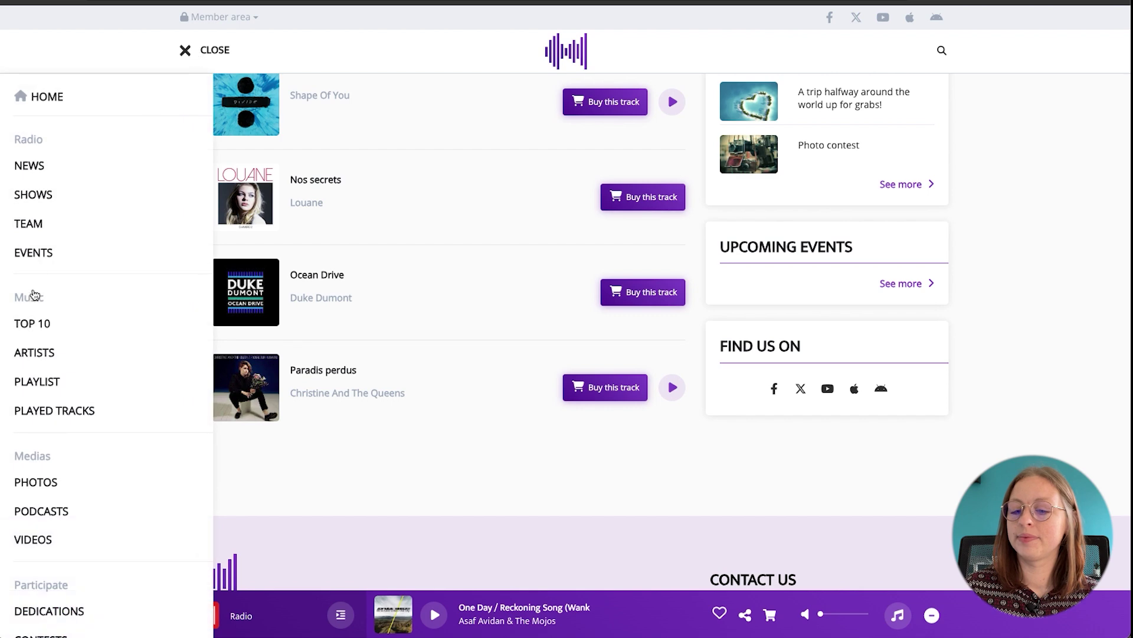
click(33, 353)
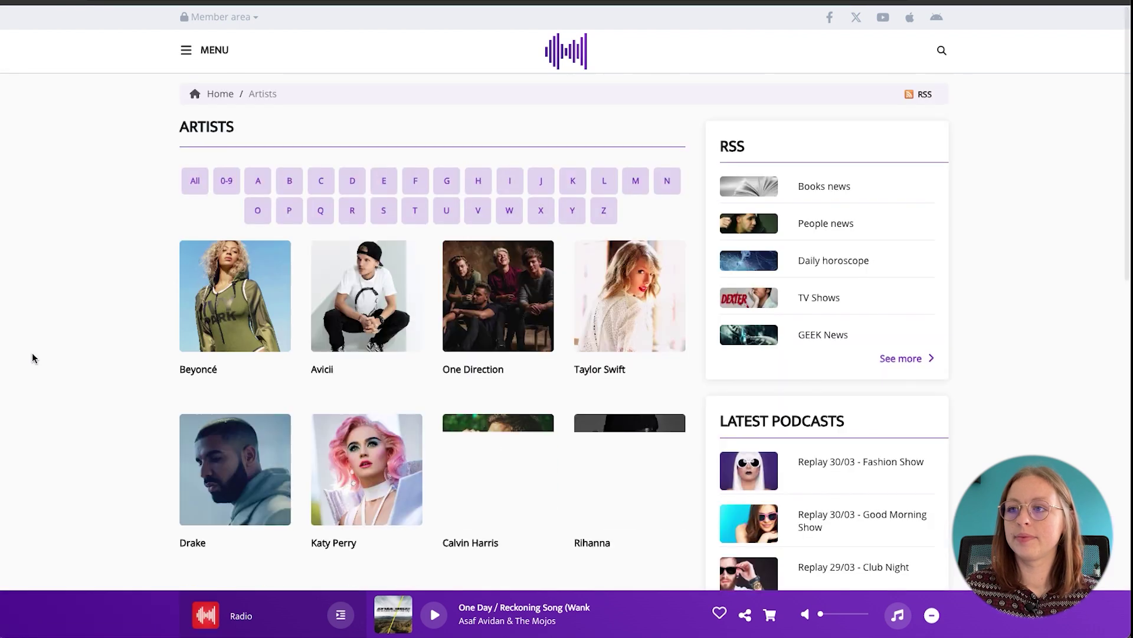
scroll(148, 357, down, 4)
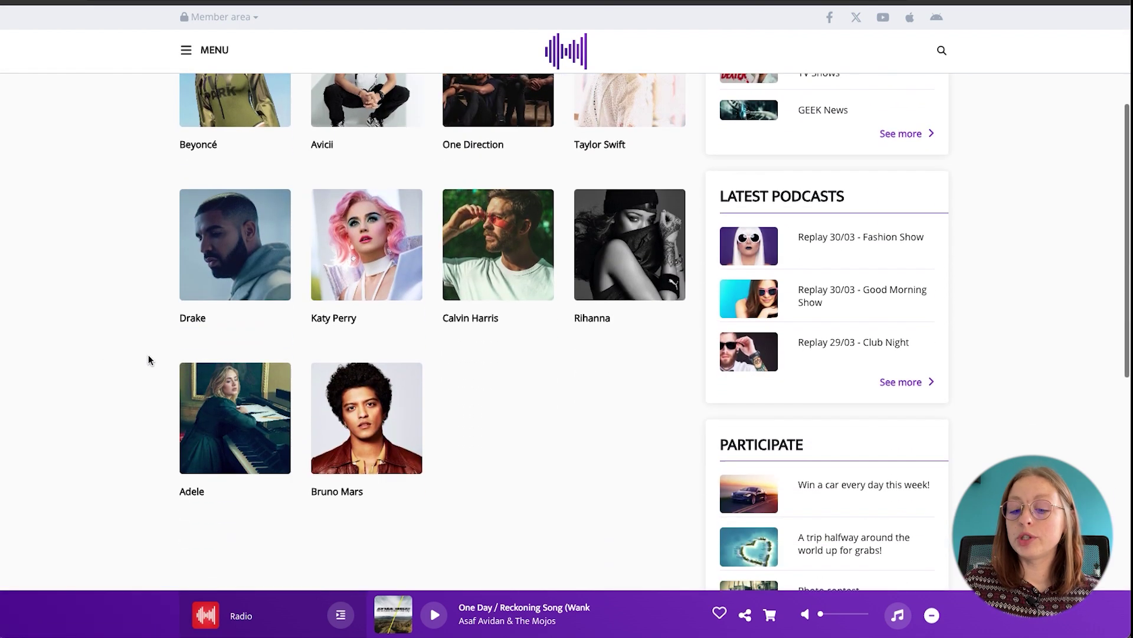
scroll(149, 357, up, 4)
click(188, 50)
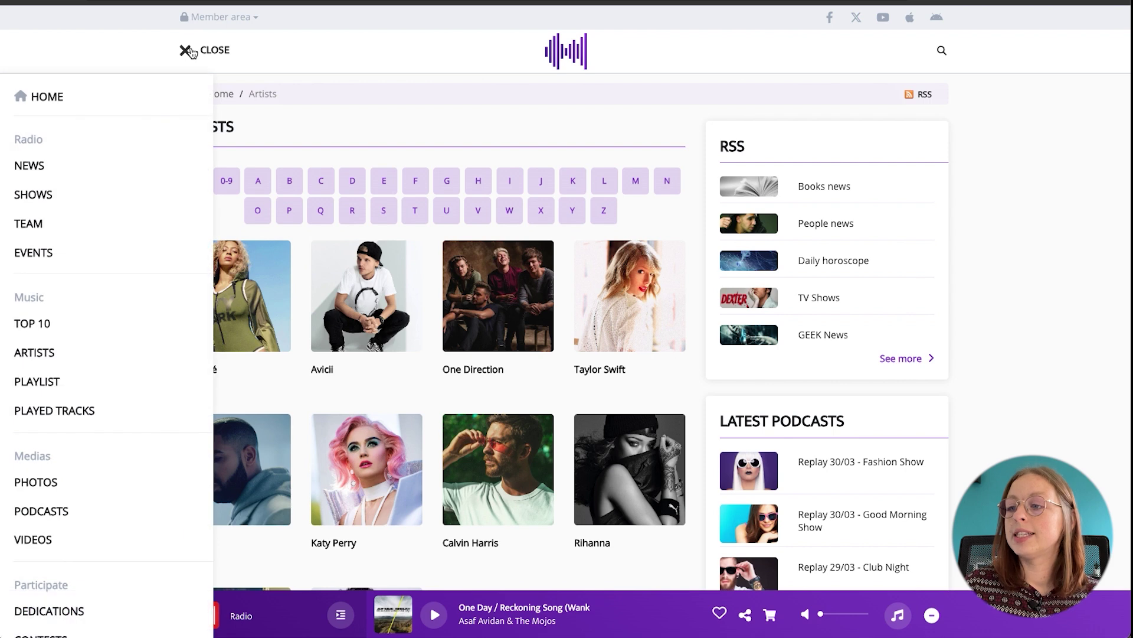
click(71, 410)
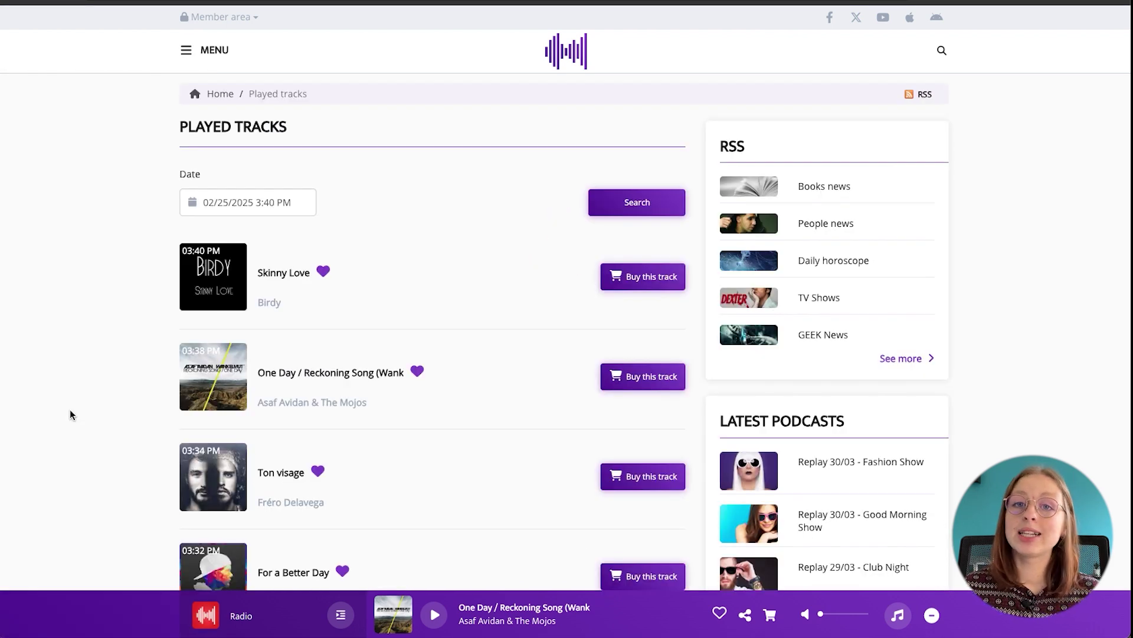
- Search played tracks for January 6, 2025 at 11:40 PM
click(229, 211)
click(195, 235)
click(221, 304)
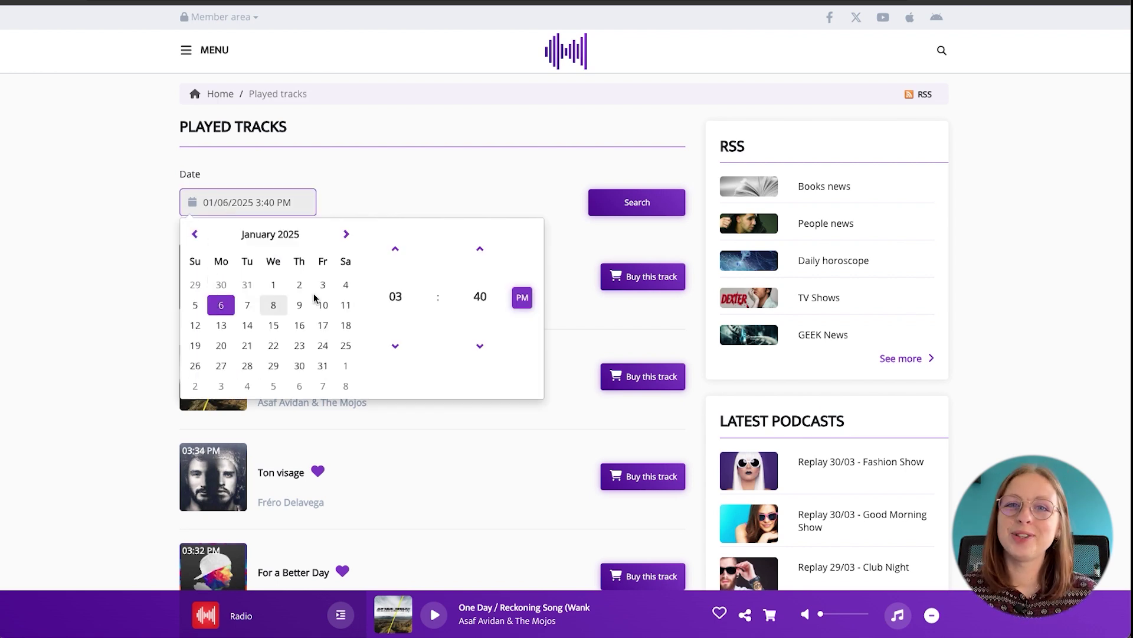
click(395, 346)
click(395, 346)
click(396, 347)
click(395, 347)
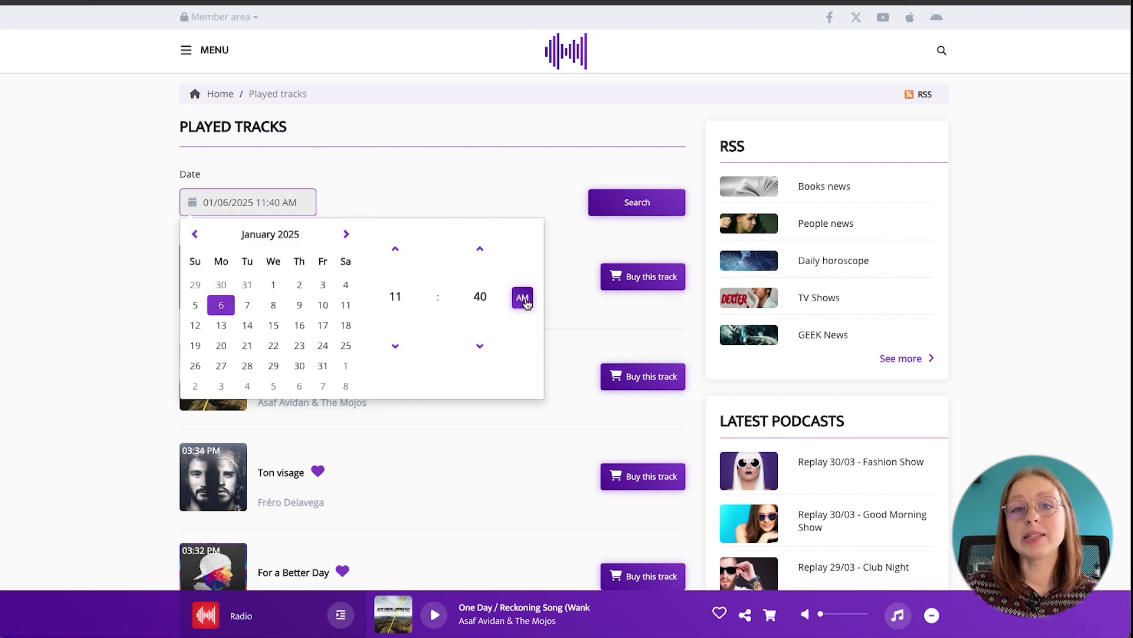
click(523, 298)
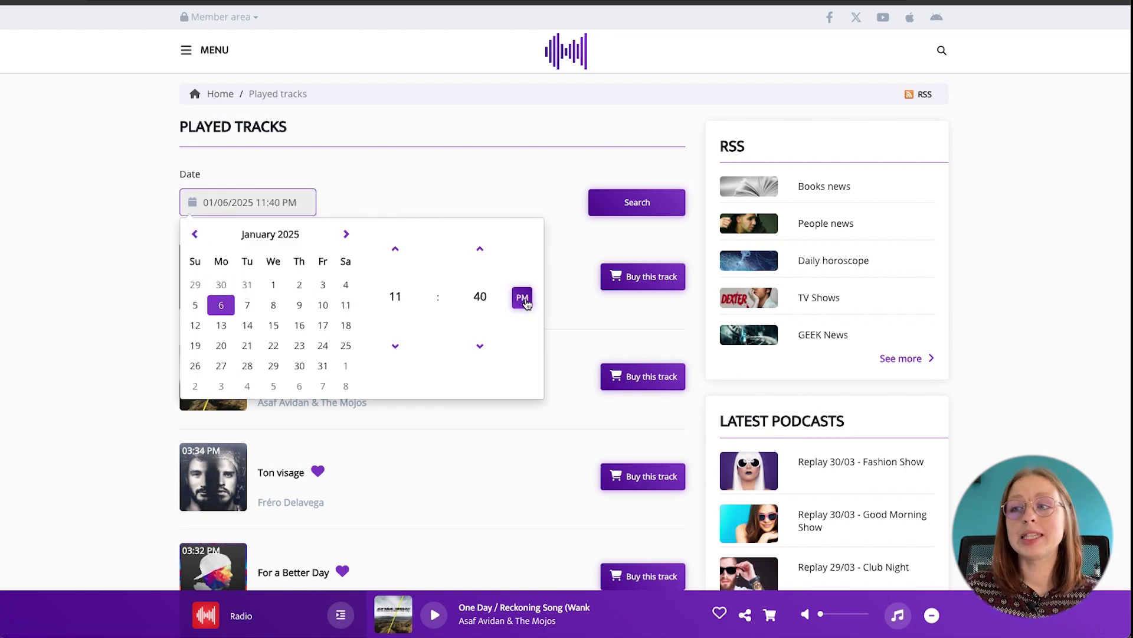
click(597, 203)
scroll(489, 322, down, 5)
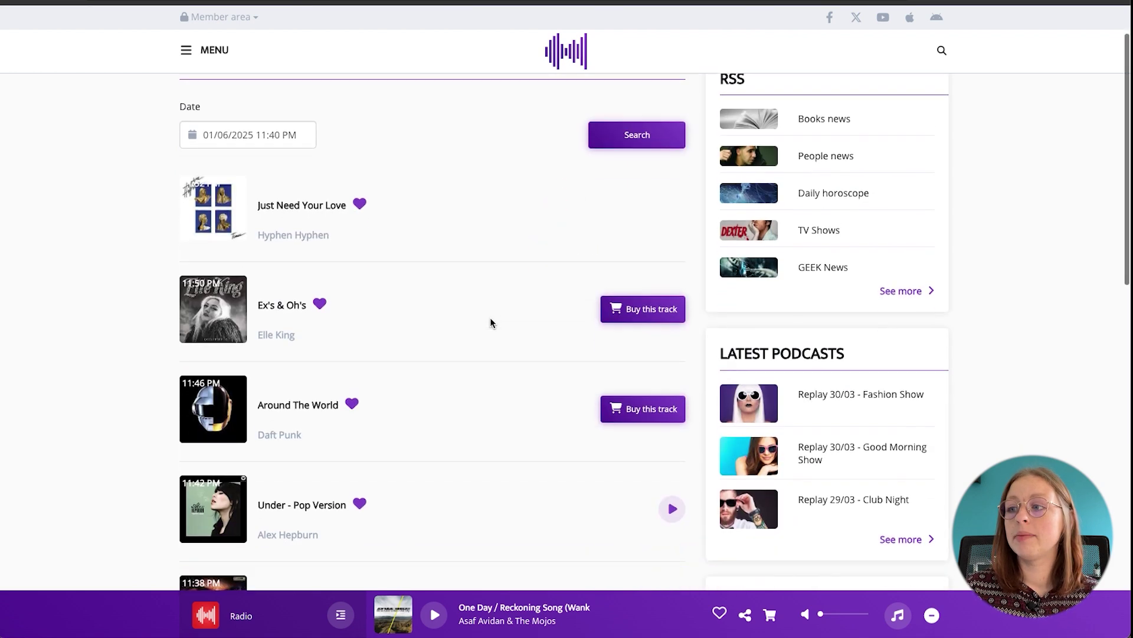
scroll(491, 322, up, 5)
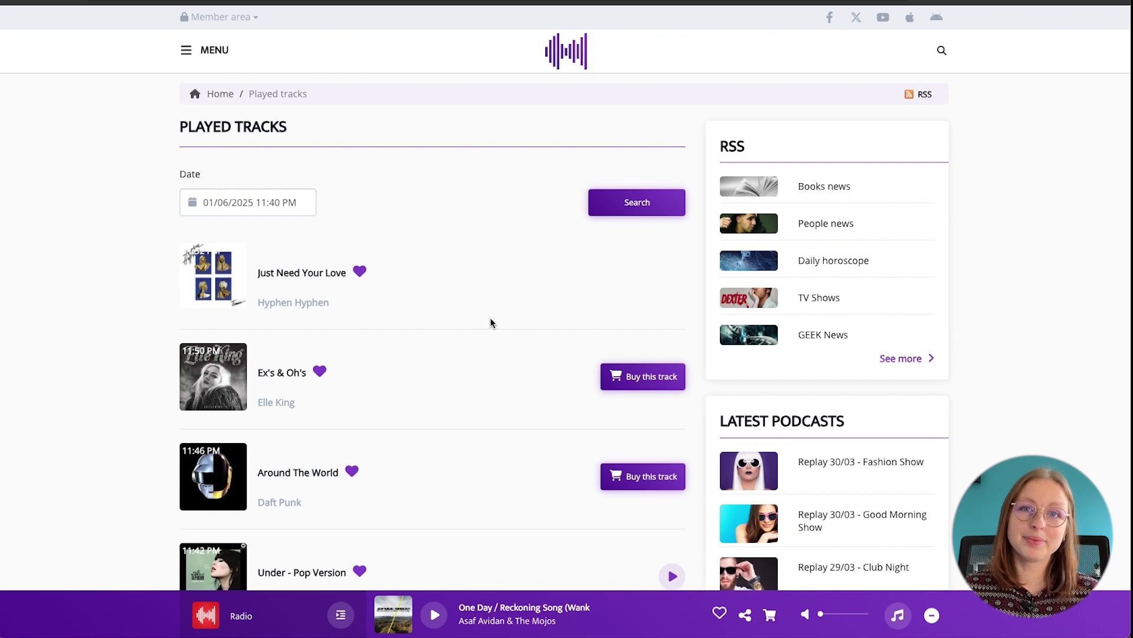
- Visit the Playlist page, then go to the Photos albums page
click(196, 58)
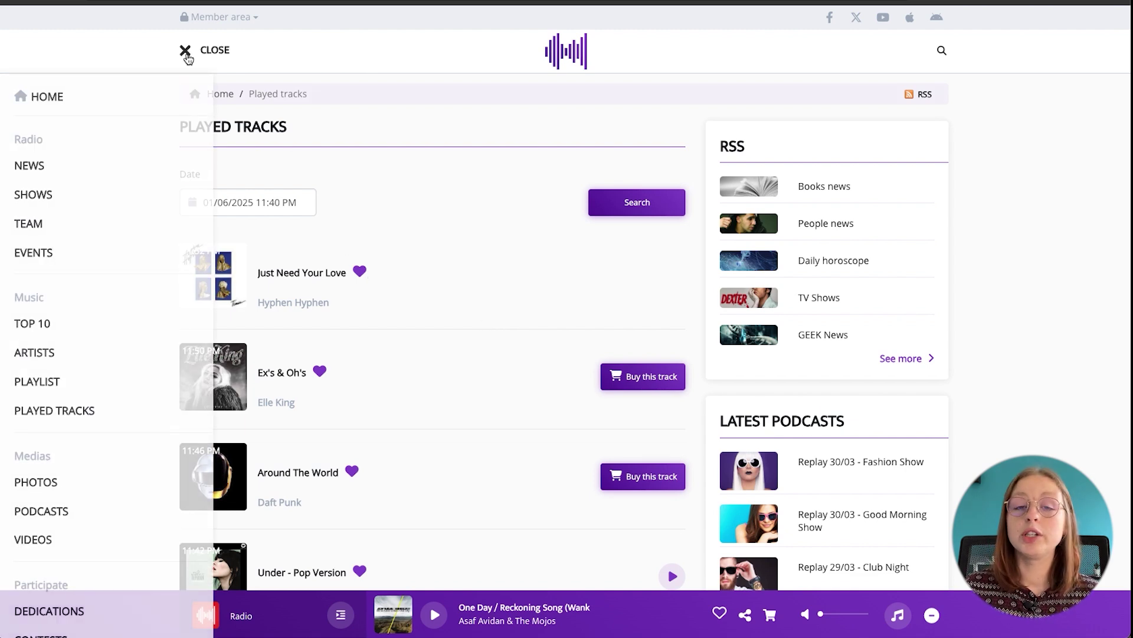
click(33, 385)
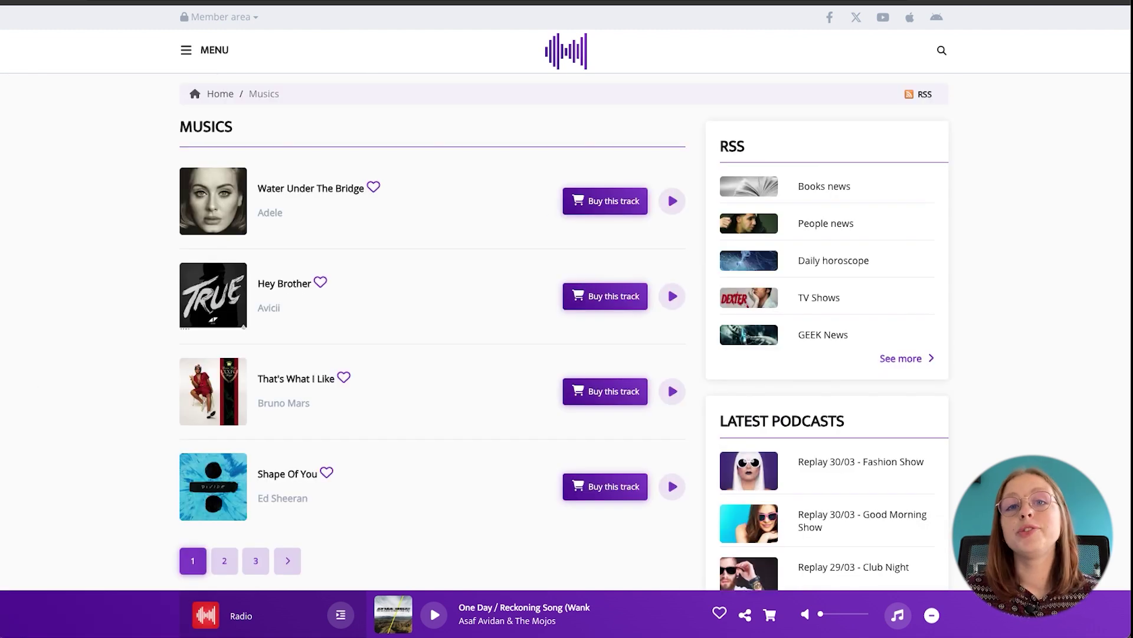
click(195, 57)
scroll(94, 257, down, 2)
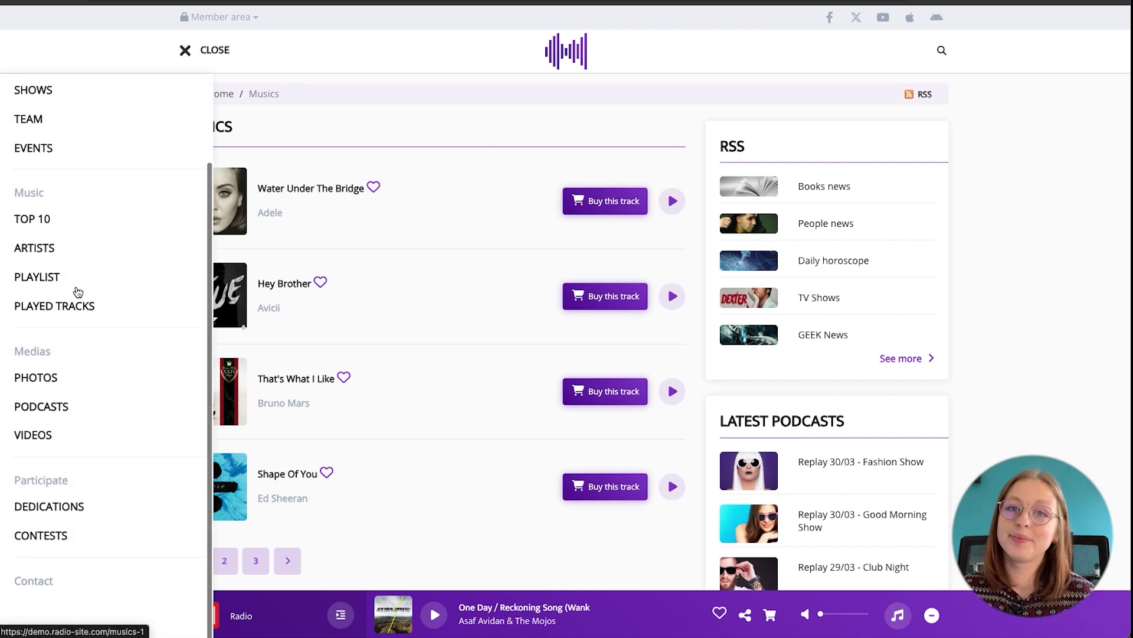
click(43, 381)
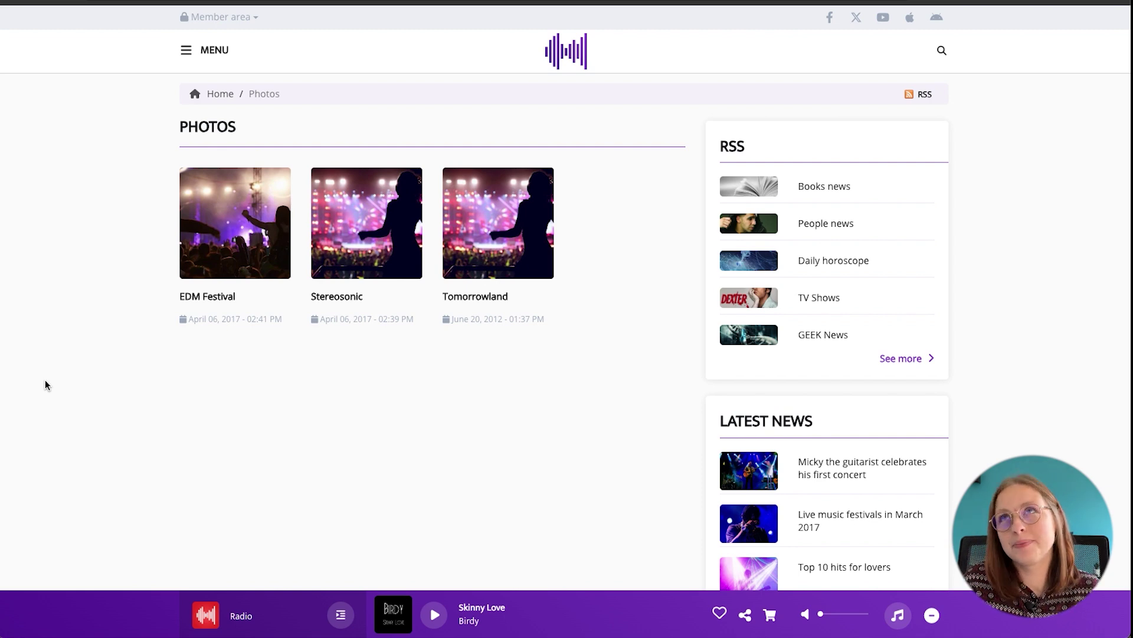
- Bring up the side navigation drawer over the Photos page
click(186, 49)
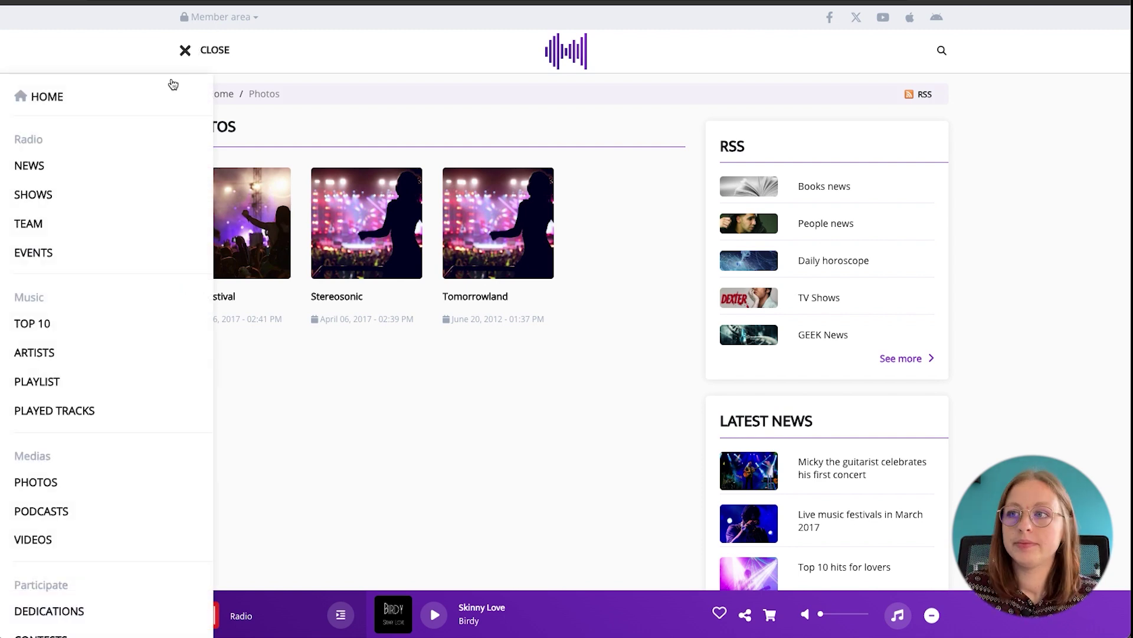
- Open the Fashion Show podcast, expand its full description and view its two replays
click(55, 512)
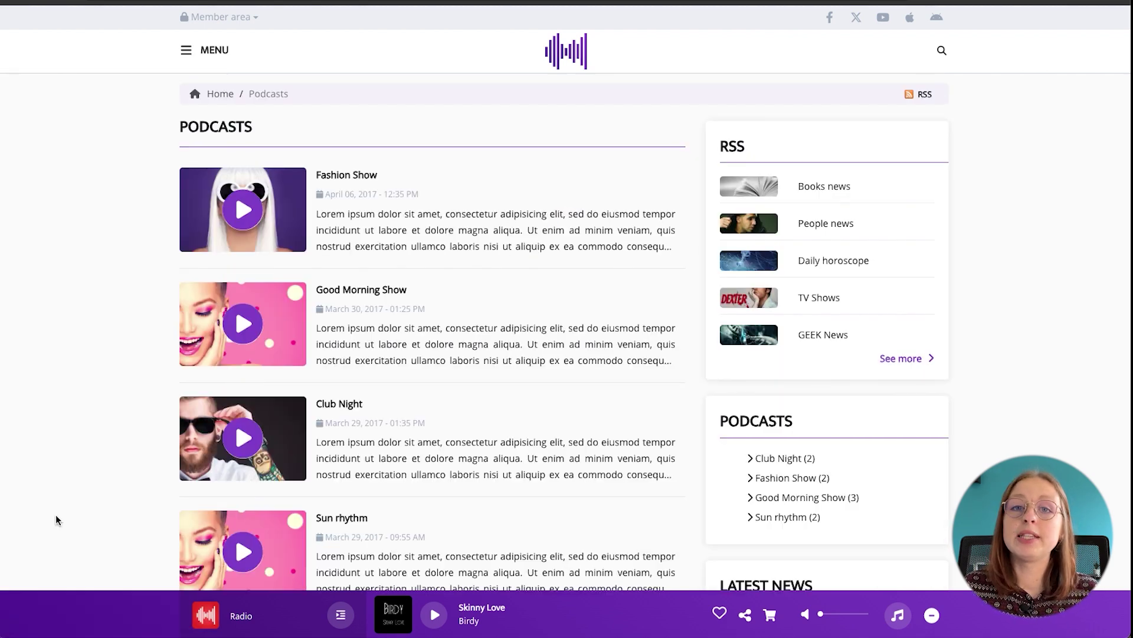
click(342, 185)
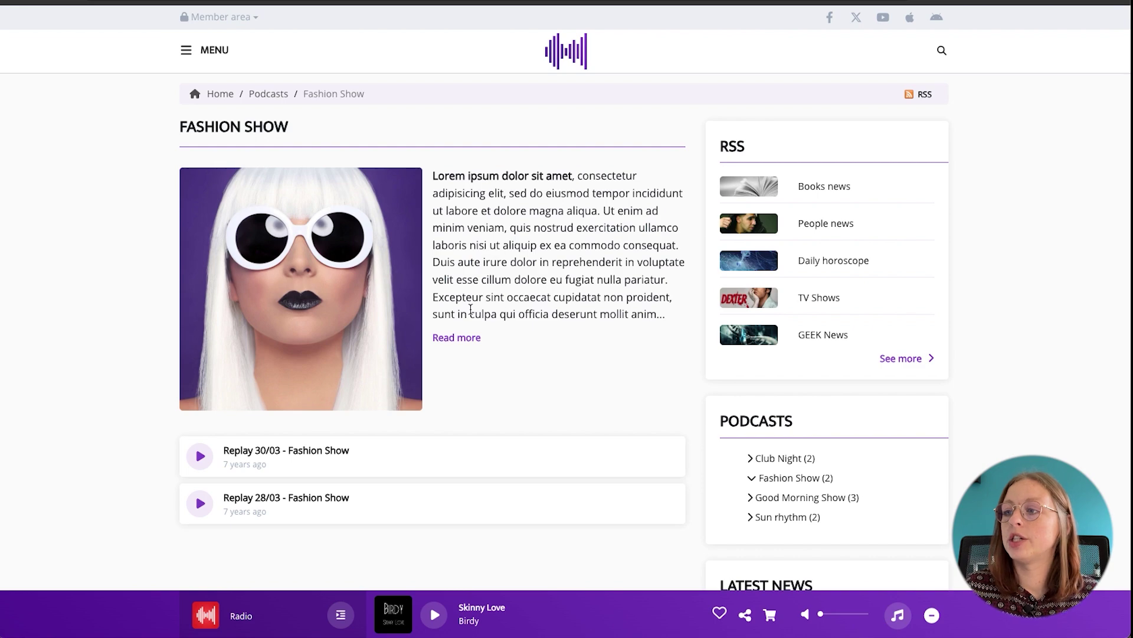
click(450, 338)
scroll(449, 338, down, 8)
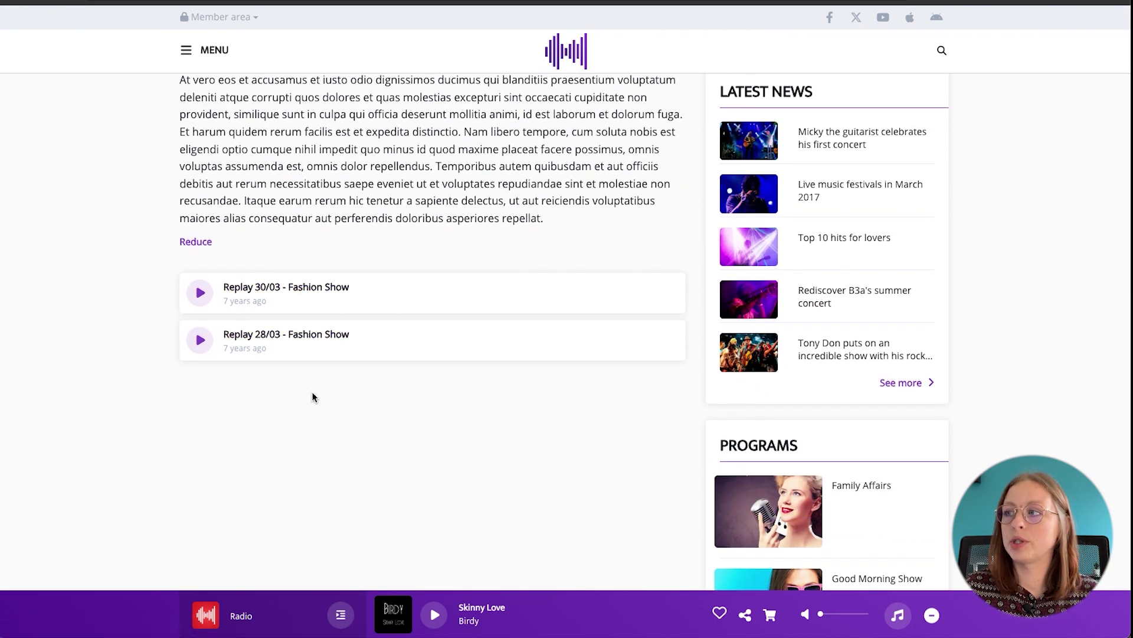
click(199, 52)
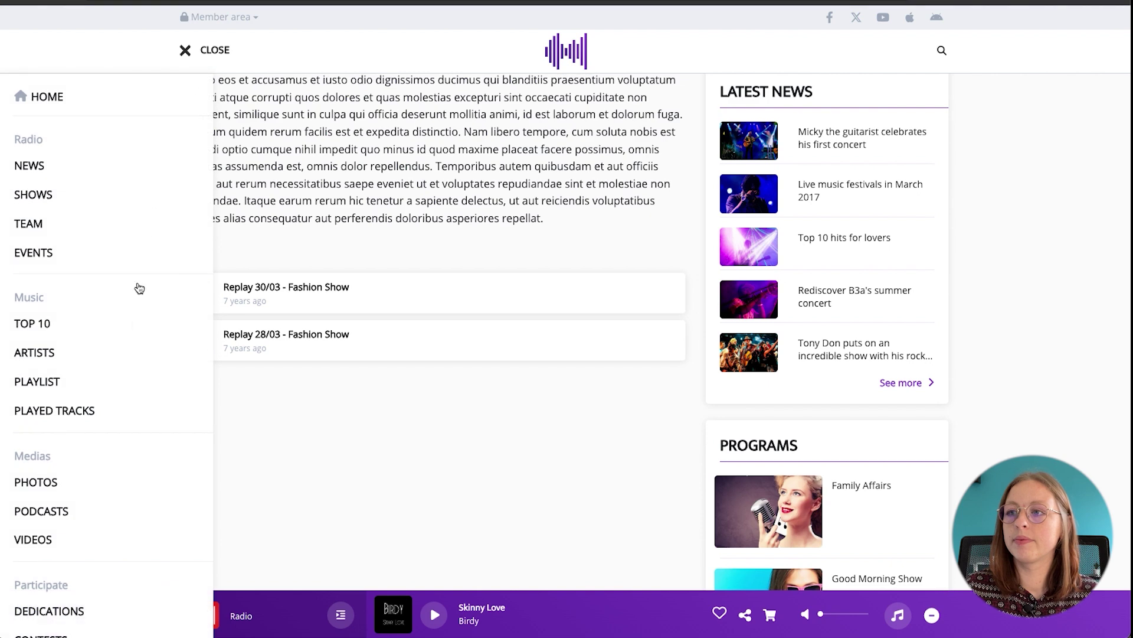
- Go to the Videos page, then reopen the menu and scroll the drawer down
click(33, 539)
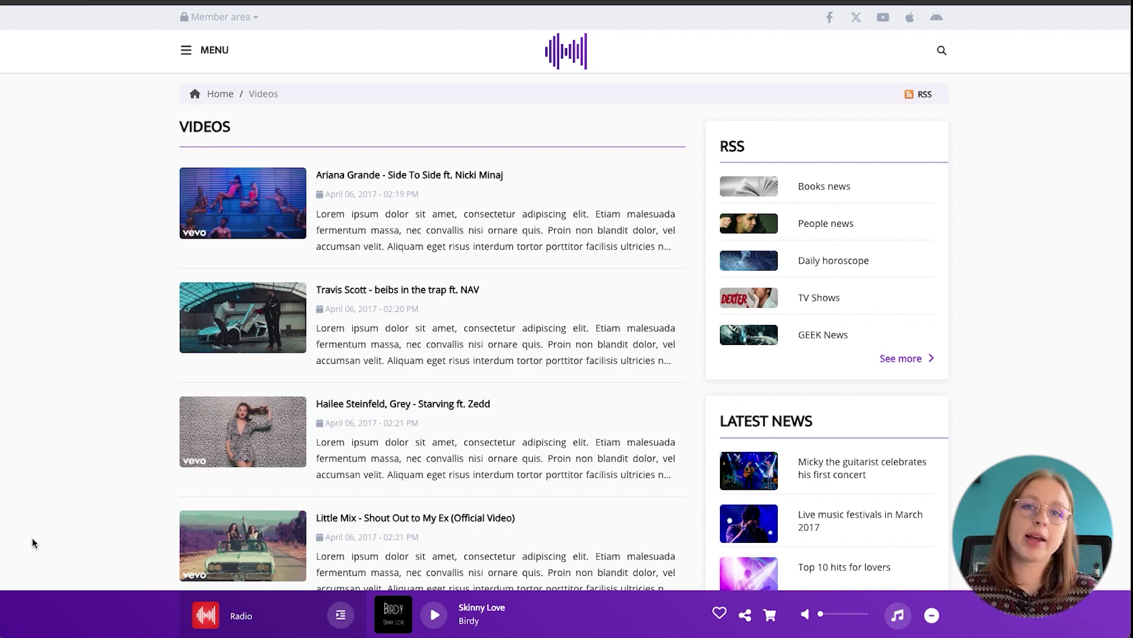
click(195, 59)
scroll(83, 360, down, 2)
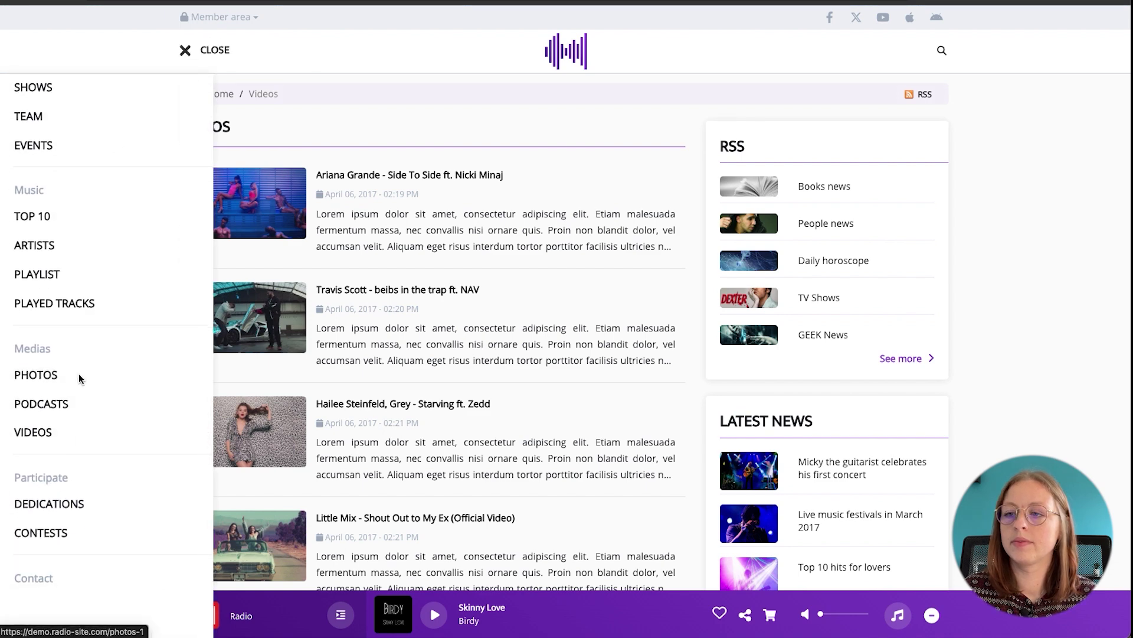
- Go to the Dedications page, then reopen the menu scrolled to Participate
click(40, 501)
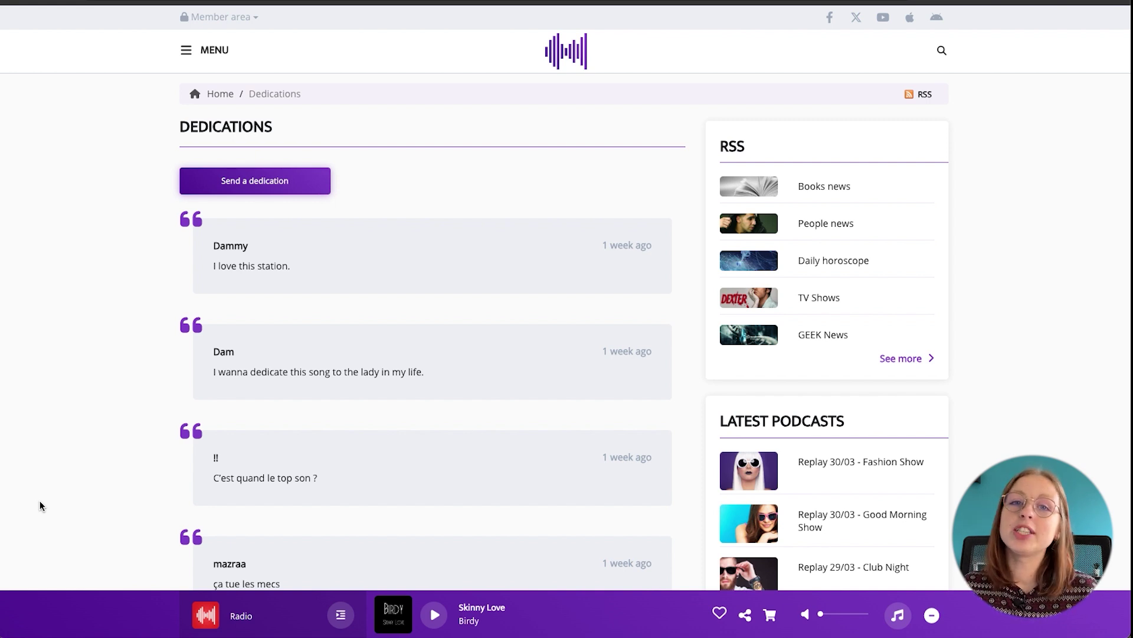
click(206, 52)
scroll(55, 460, down, 3)
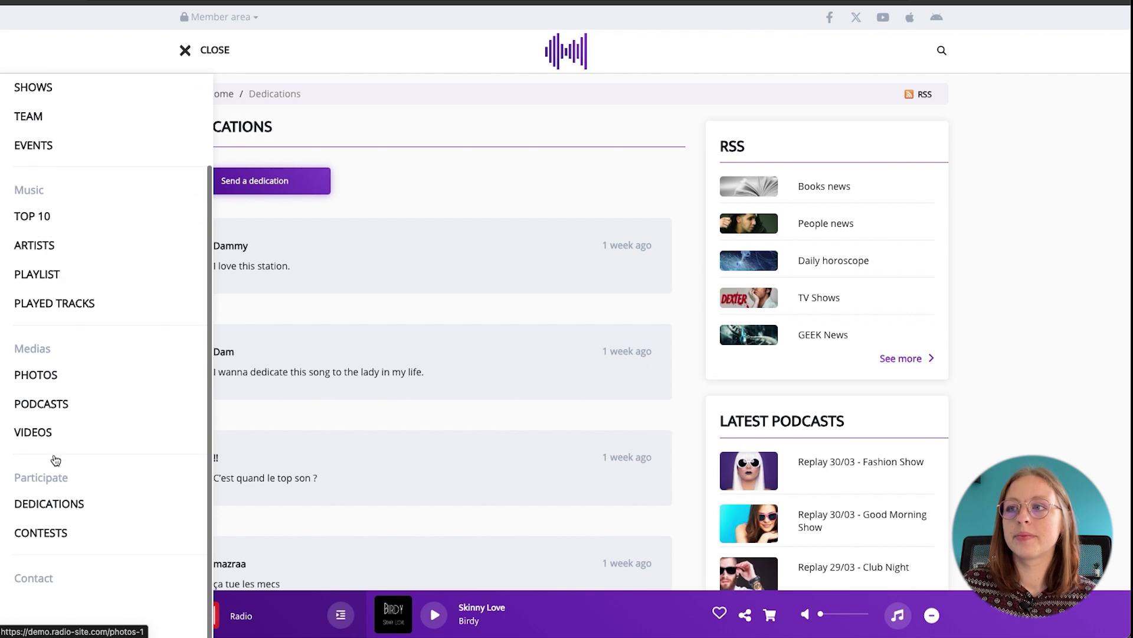
- Visit the Contests page, then return home via the site logo
click(43, 534)
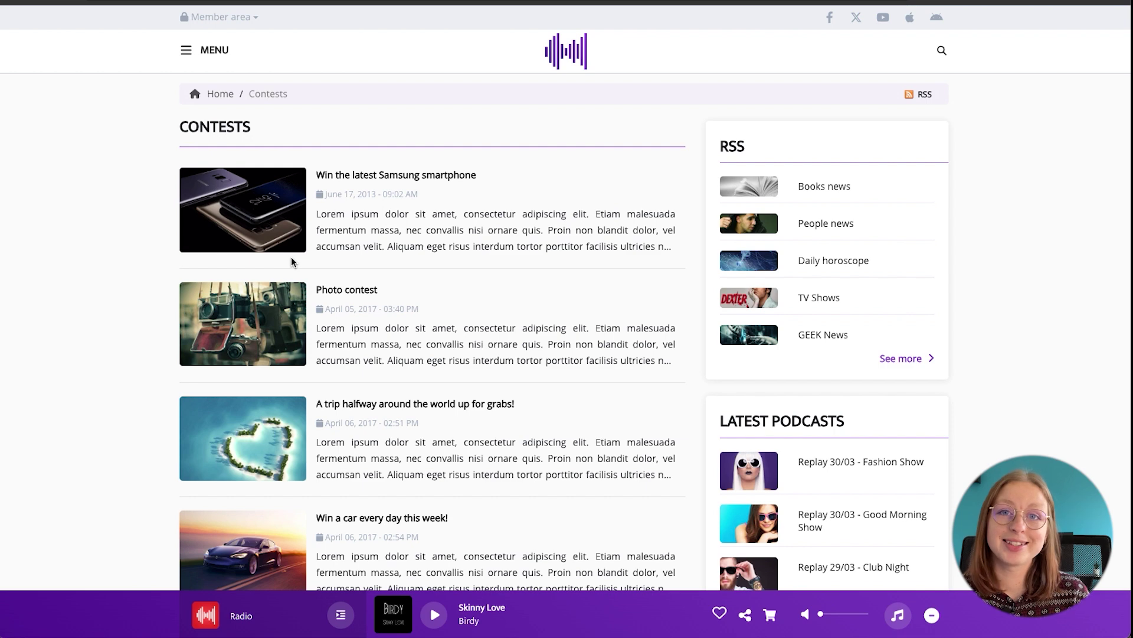
click(560, 59)
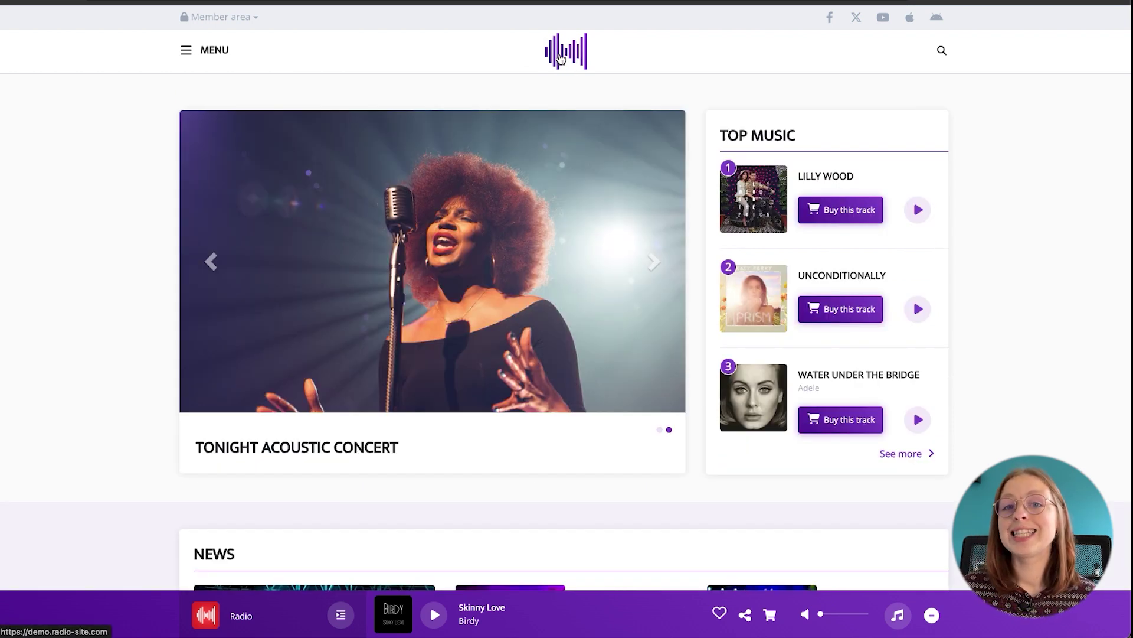
- Open the admin Statistics page and switch the chart from Month to Week grouping
click(261, 4)
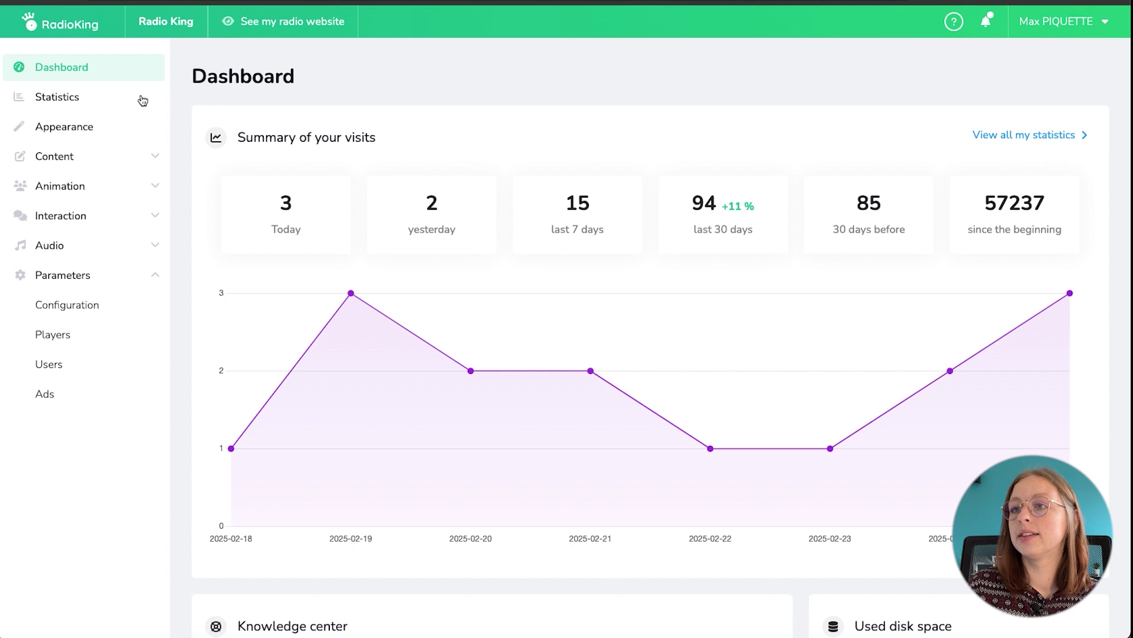
click(79, 95)
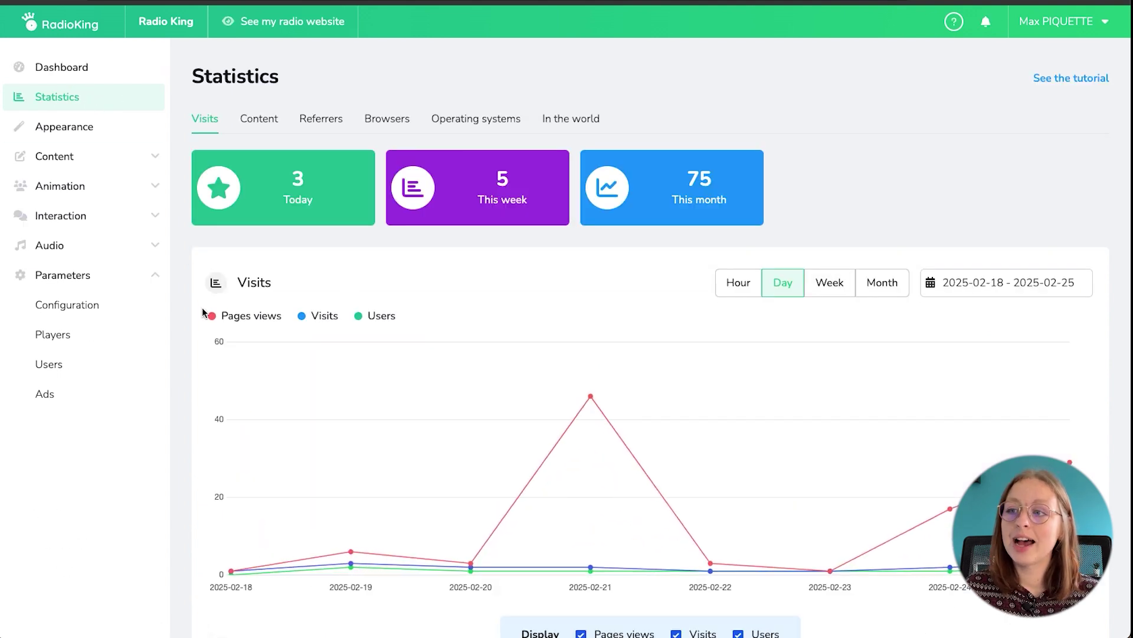
click(869, 289)
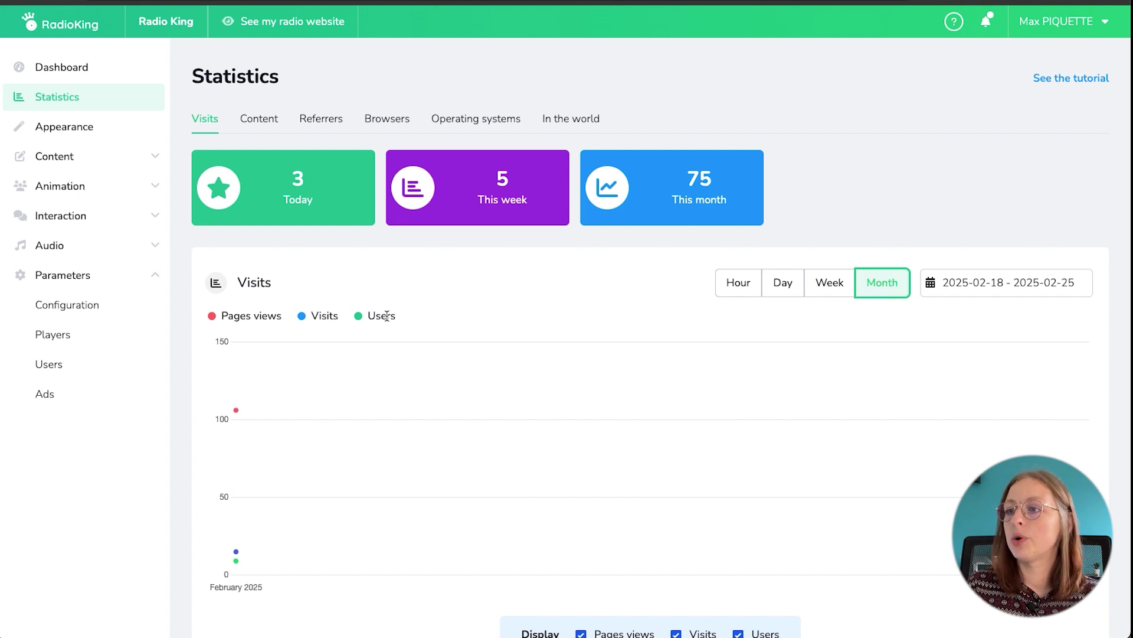
click(817, 287)
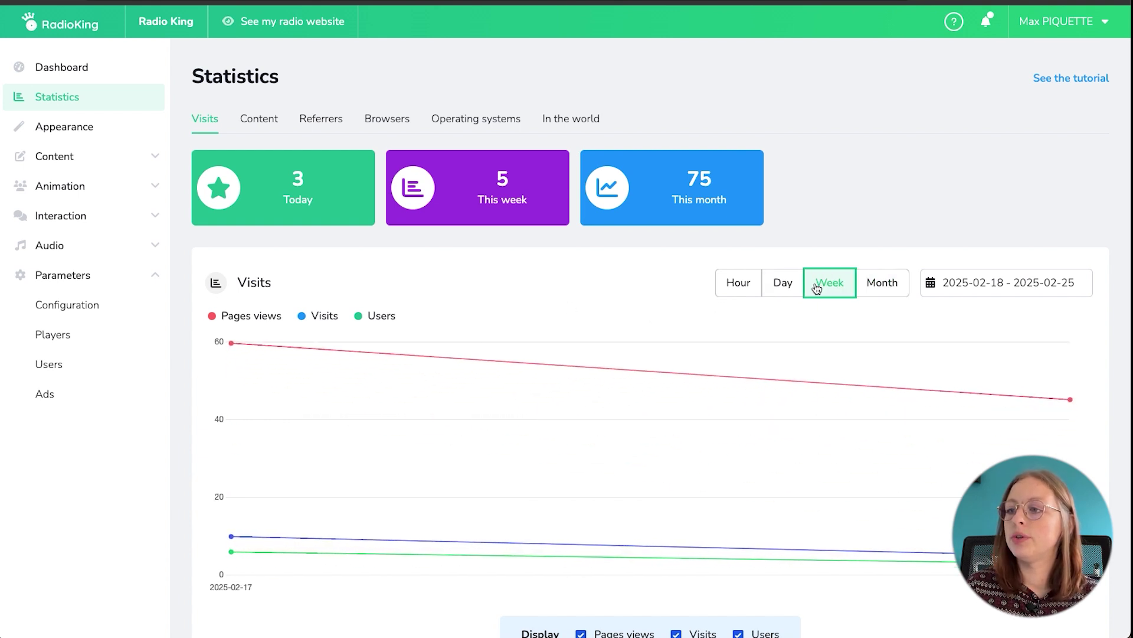
- Check the date range picker, then toggle the Visits line off and back on
click(973, 272)
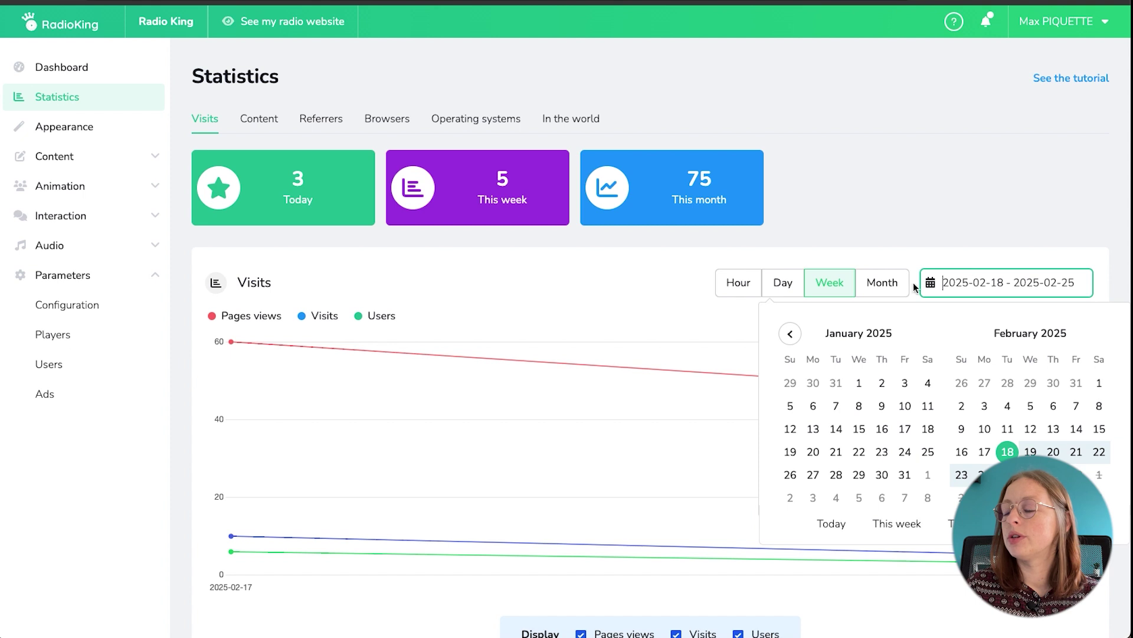
scroll(720, 374, down, 4)
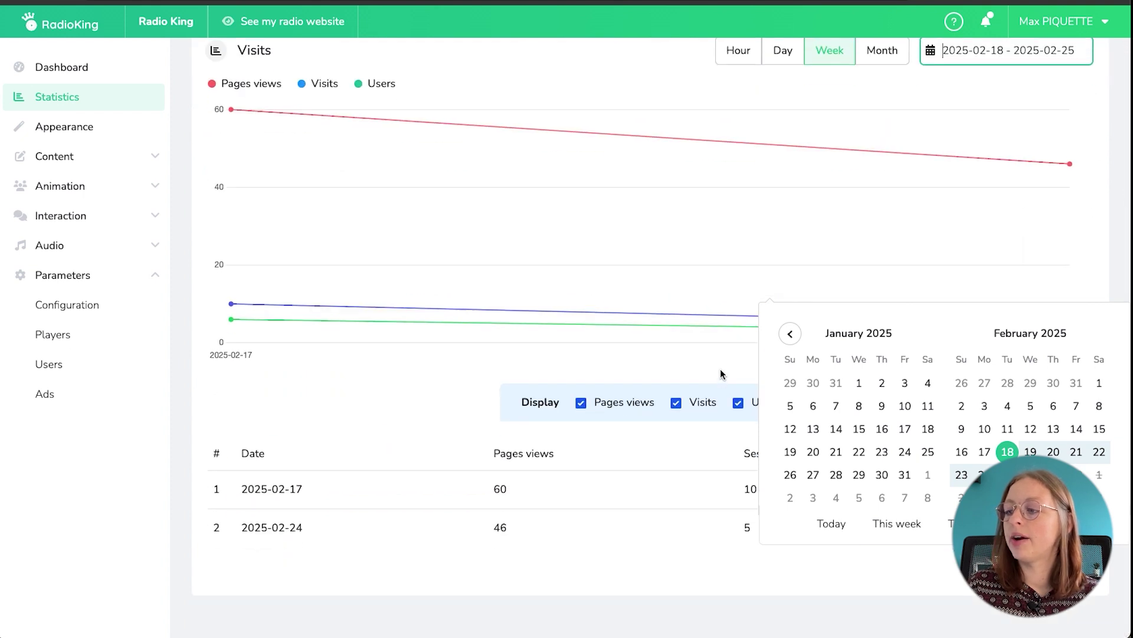
click(720, 374)
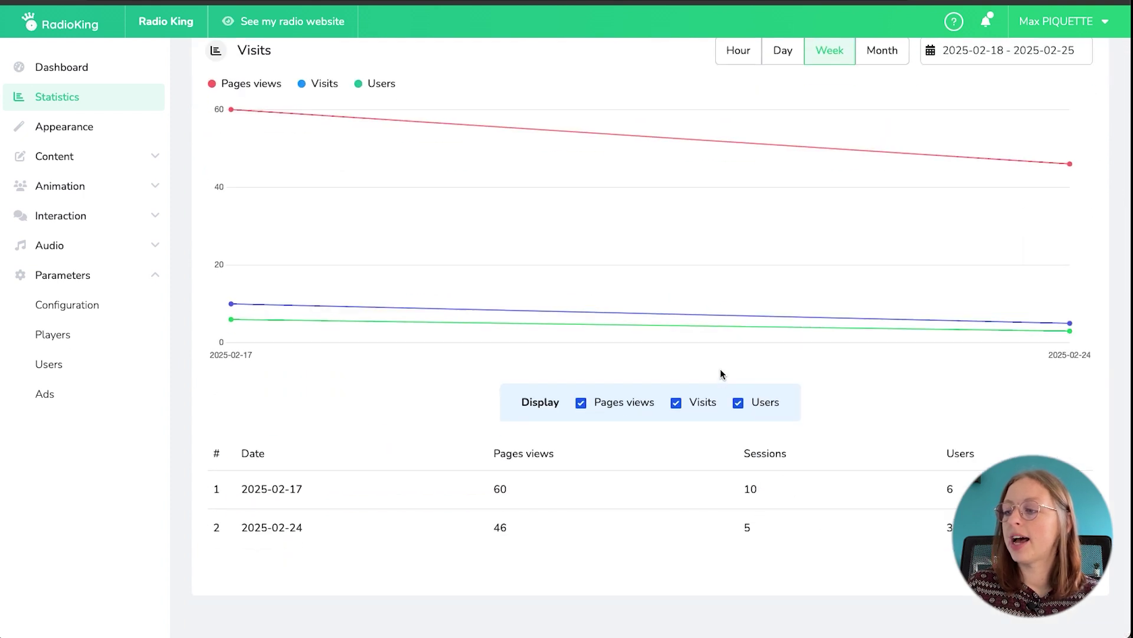
click(678, 403)
click(677, 403)
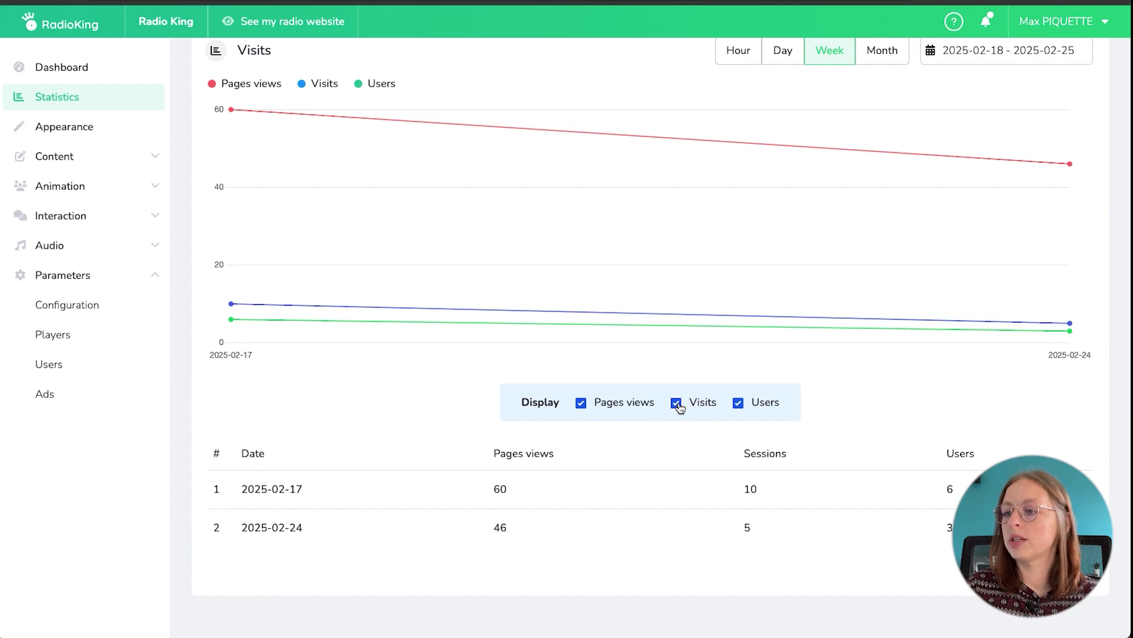
scroll(679, 407, up, 4)
- Browse the Content, Referrers, Browsers, Operating systems and In the world statistics down to the country table
click(267, 121)
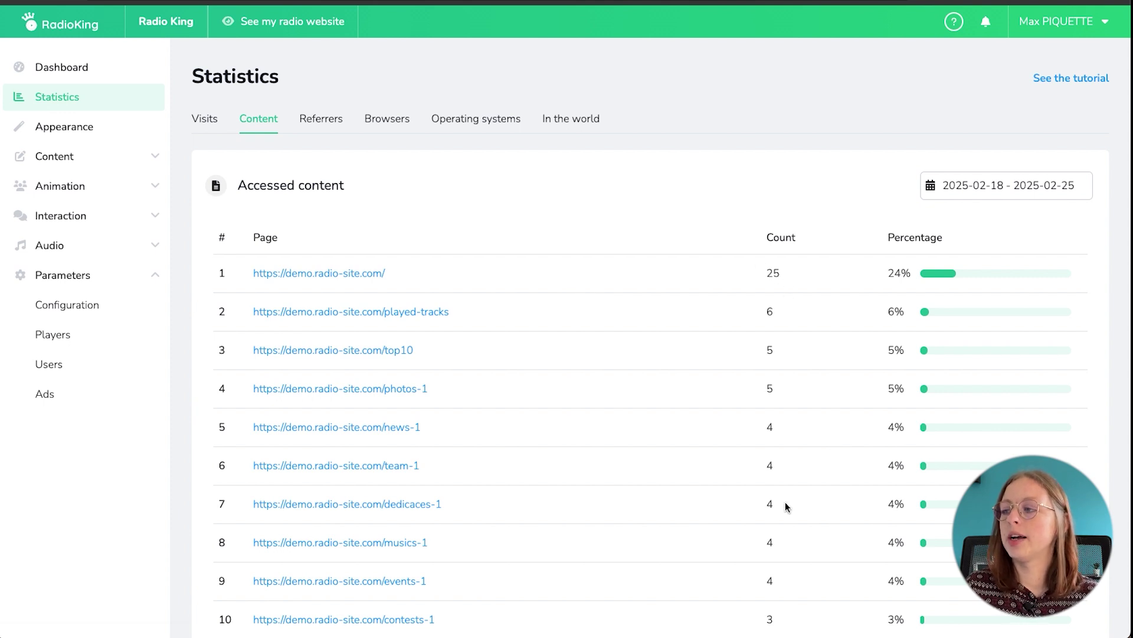
click(322, 129)
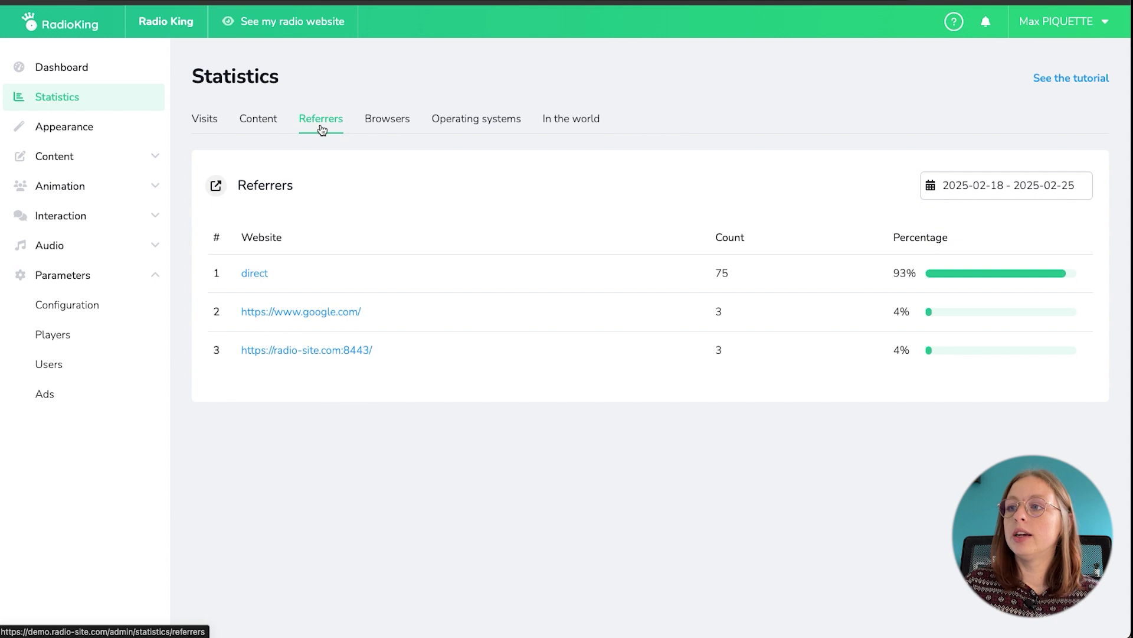
click(385, 125)
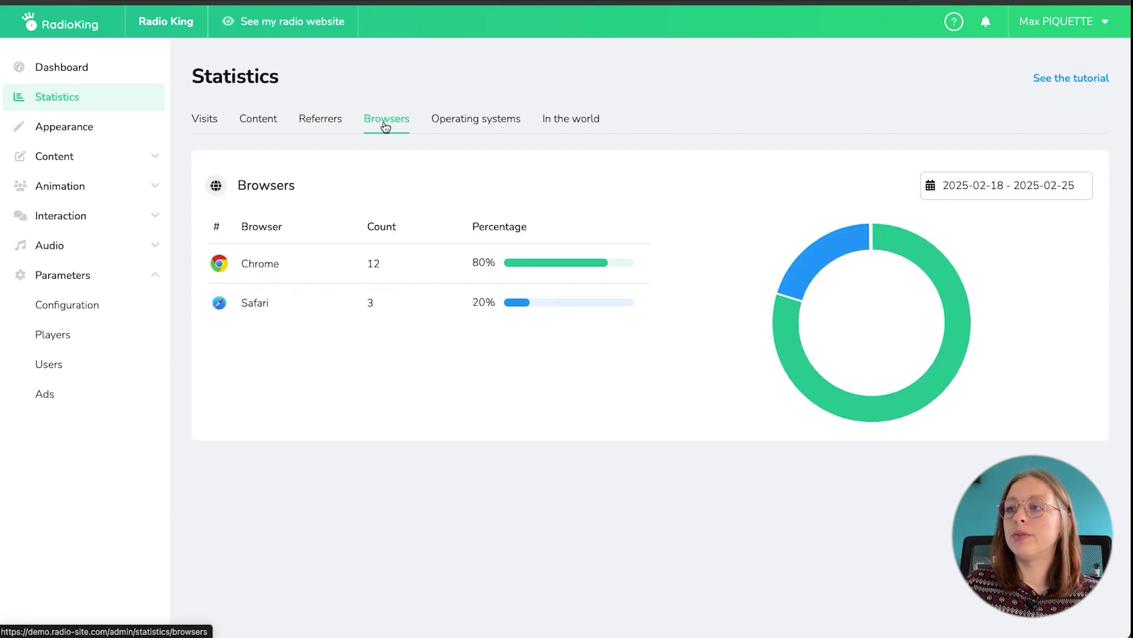
click(466, 127)
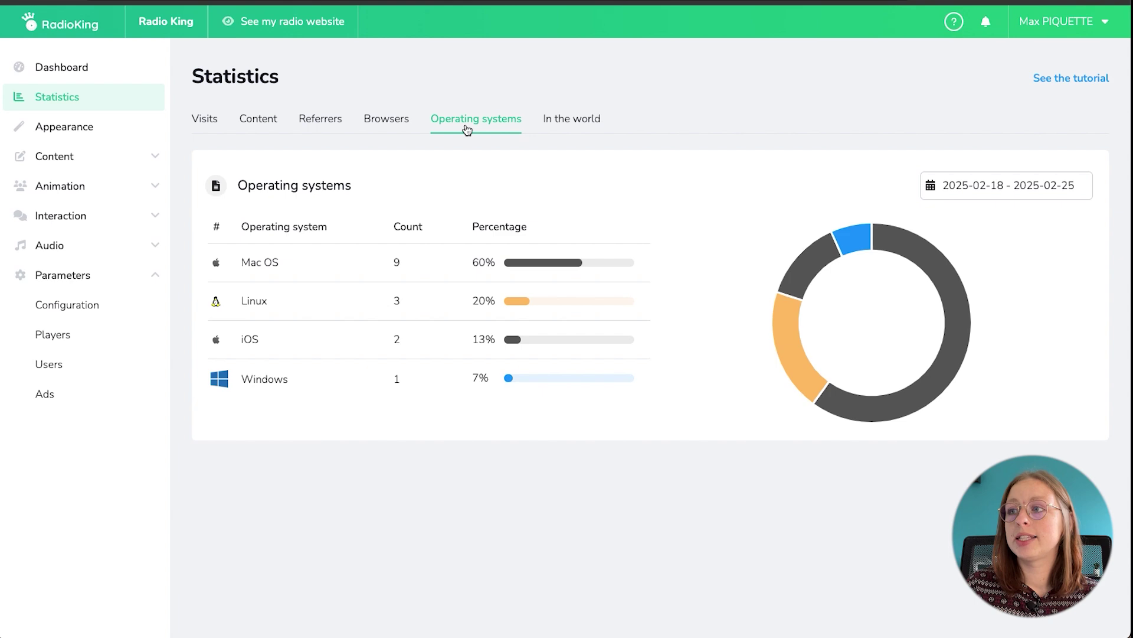
click(565, 127)
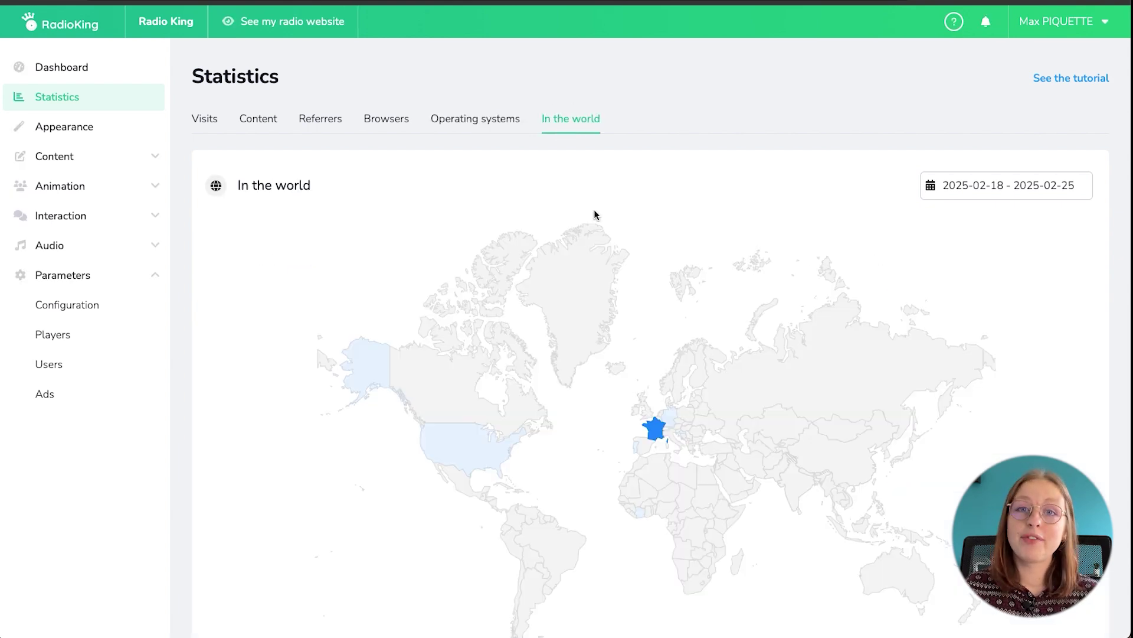
scroll(607, 260, down, 5)
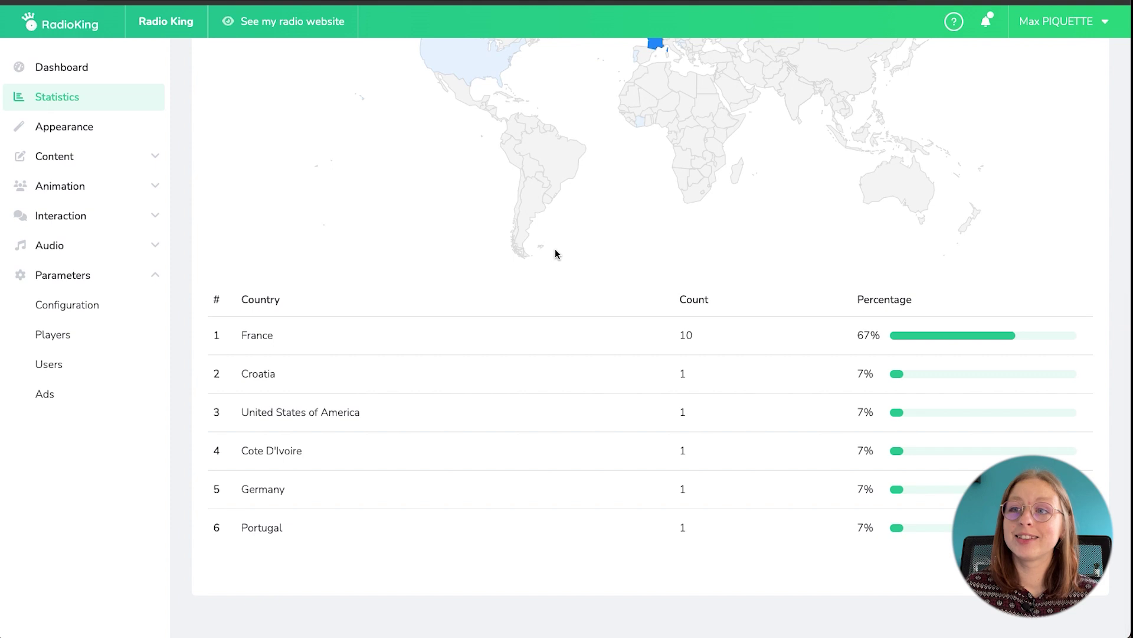
- On the Appearance page, add a trial row of three empty blocks
click(98, 128)
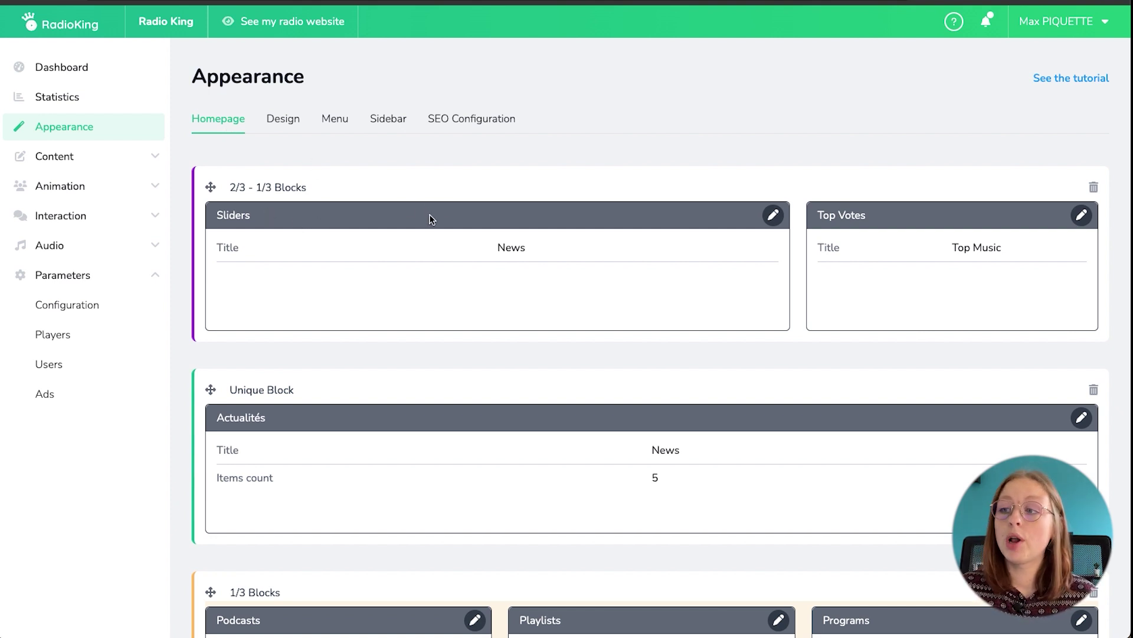
scroll(431, 219, down, 5)
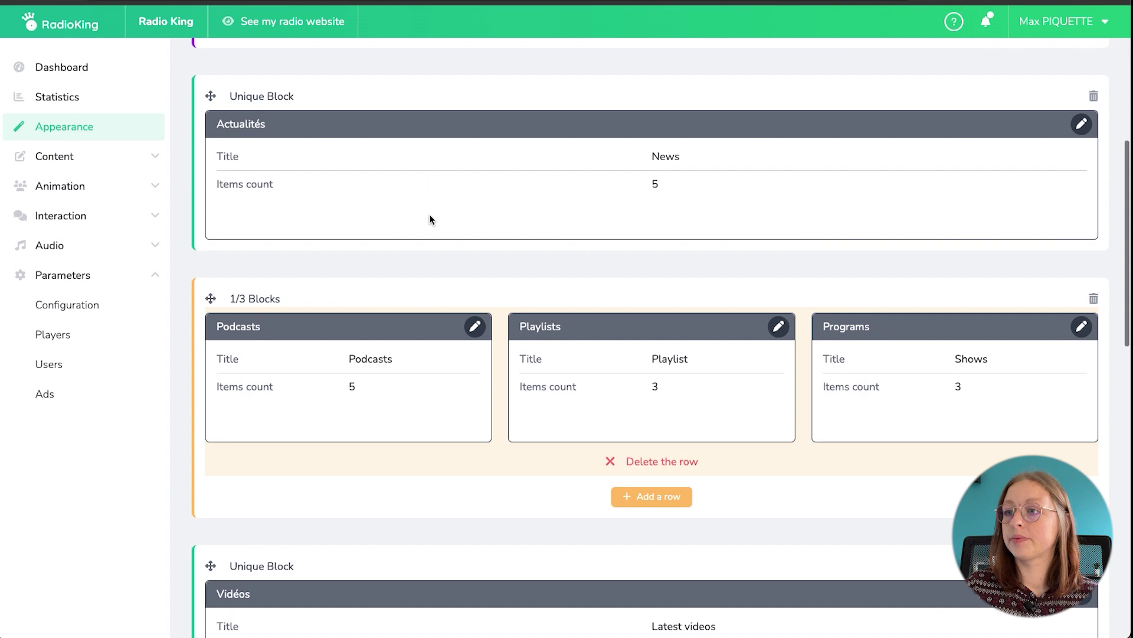
click(650, 498)
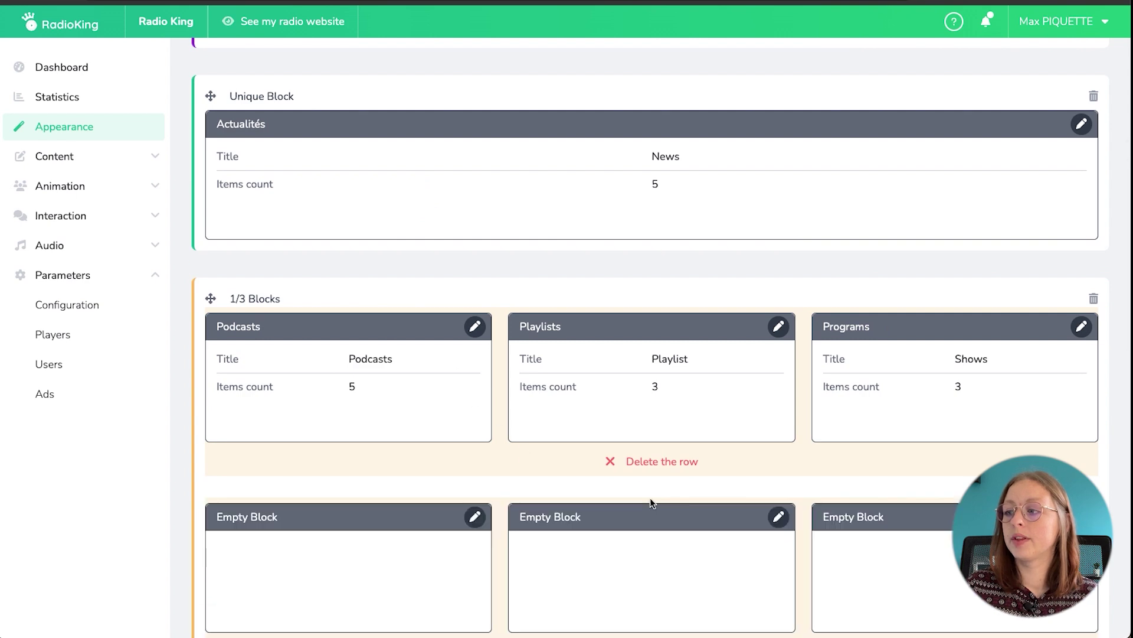
scroll(650, 498, down, 3)
- Edit the first empty block, view its Module list, and cancel without choosing one
click(474, 322)
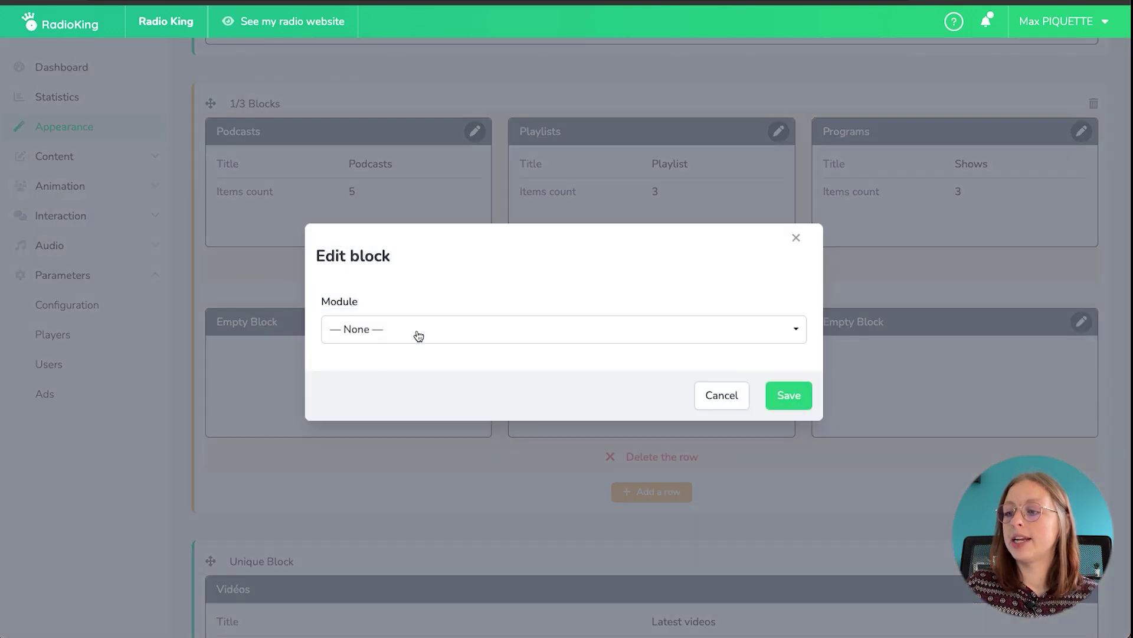
click(417, 334)
scroll(413, 433, down, 3)
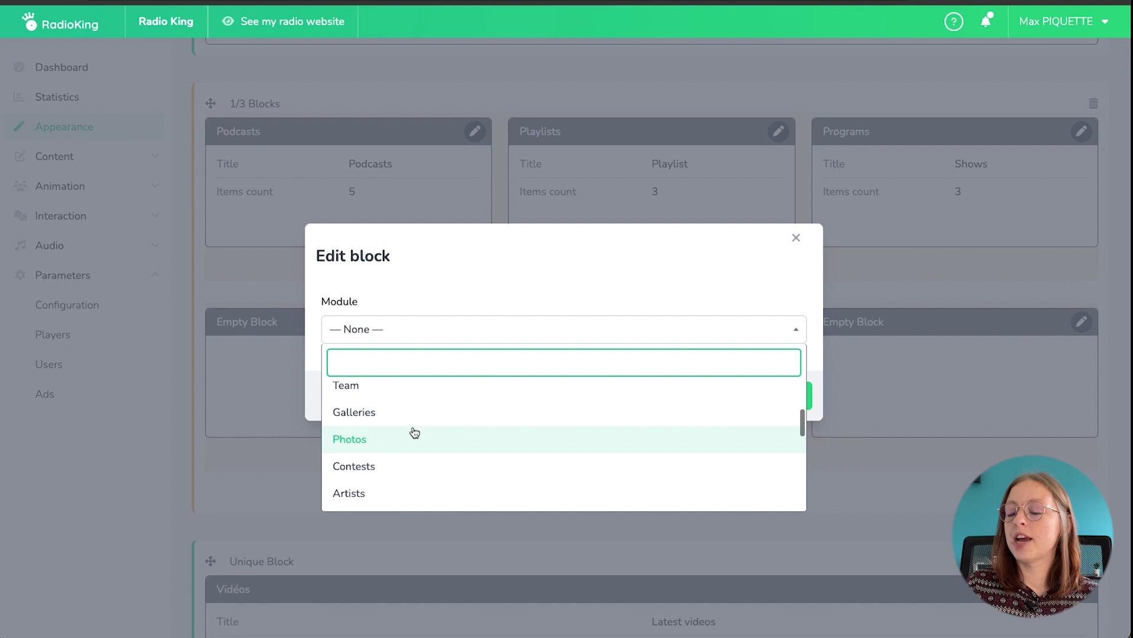
click(794, 239)
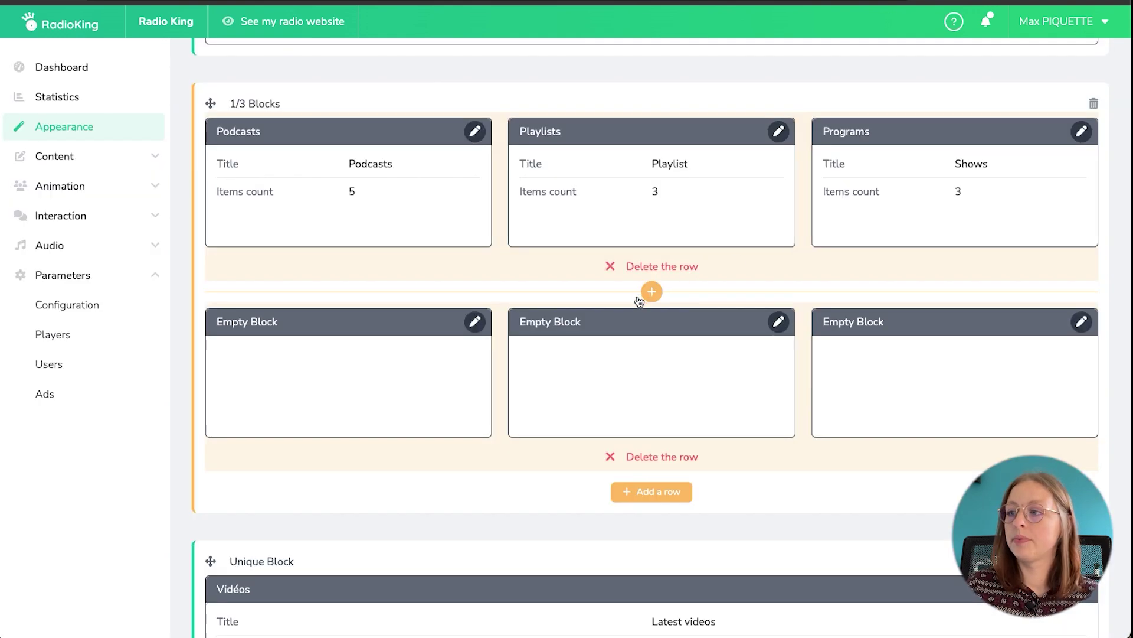
- Delete the empty-block row and drag the Podcasts, Playlists, Programs row back into place
click(664, 457)
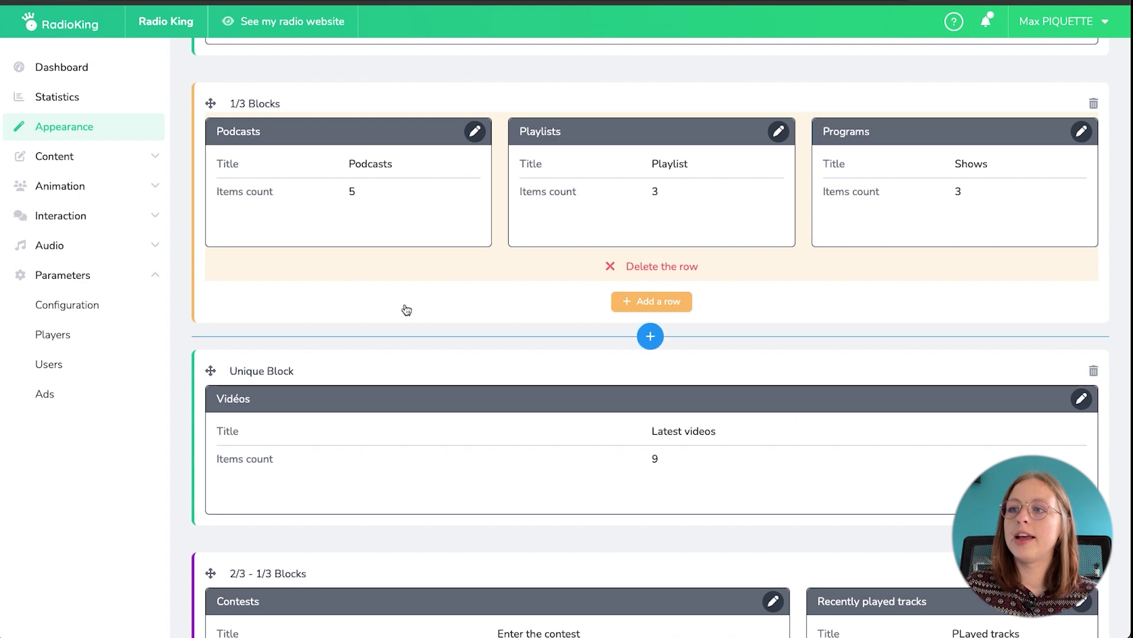
mouse_move(211, 104)
mouse_down()
mouse_move(208, 172)
mouse_move(211, 108)
mouse_up()
scroll(211, 109, up, 10)
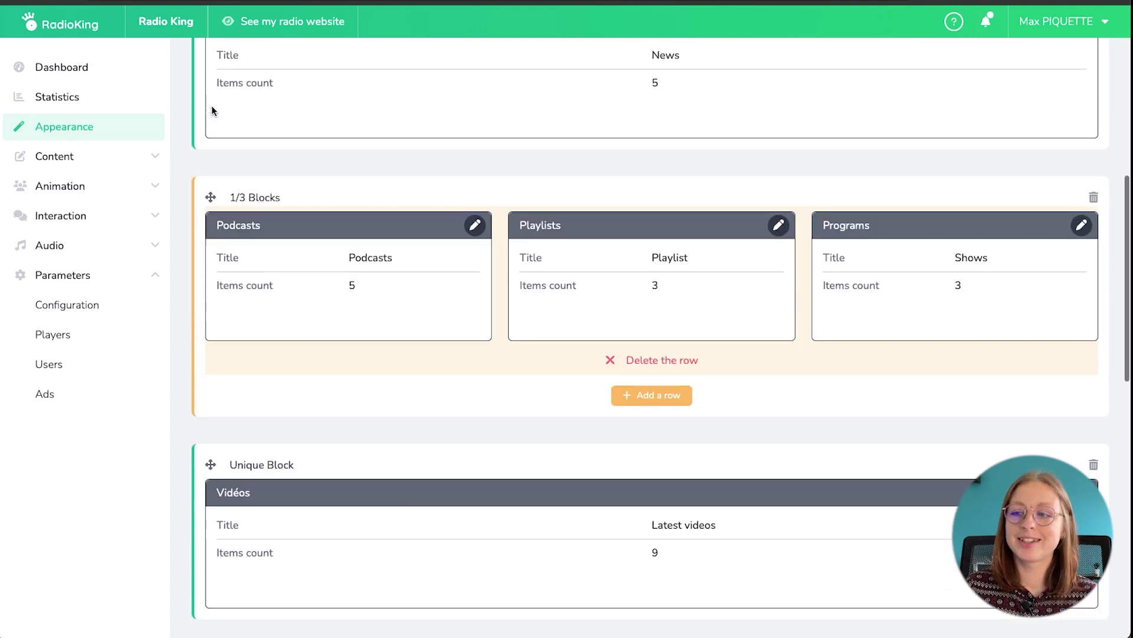
- Check the Design tab's Cupcake theme and launch the online design editor
click(281, 119)
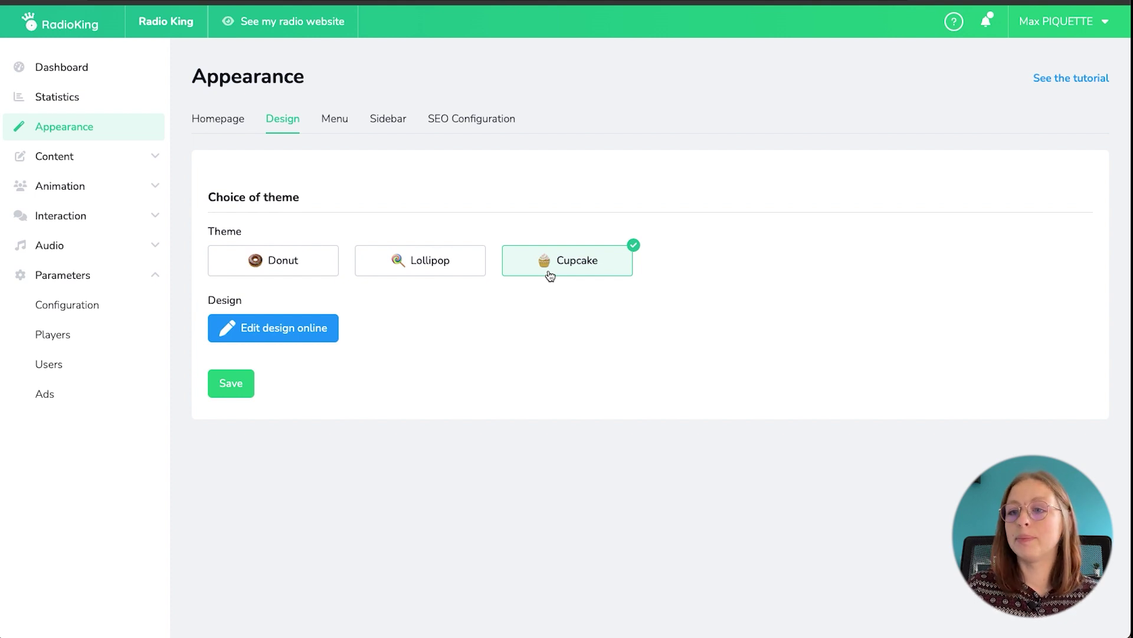
click(273, 329)
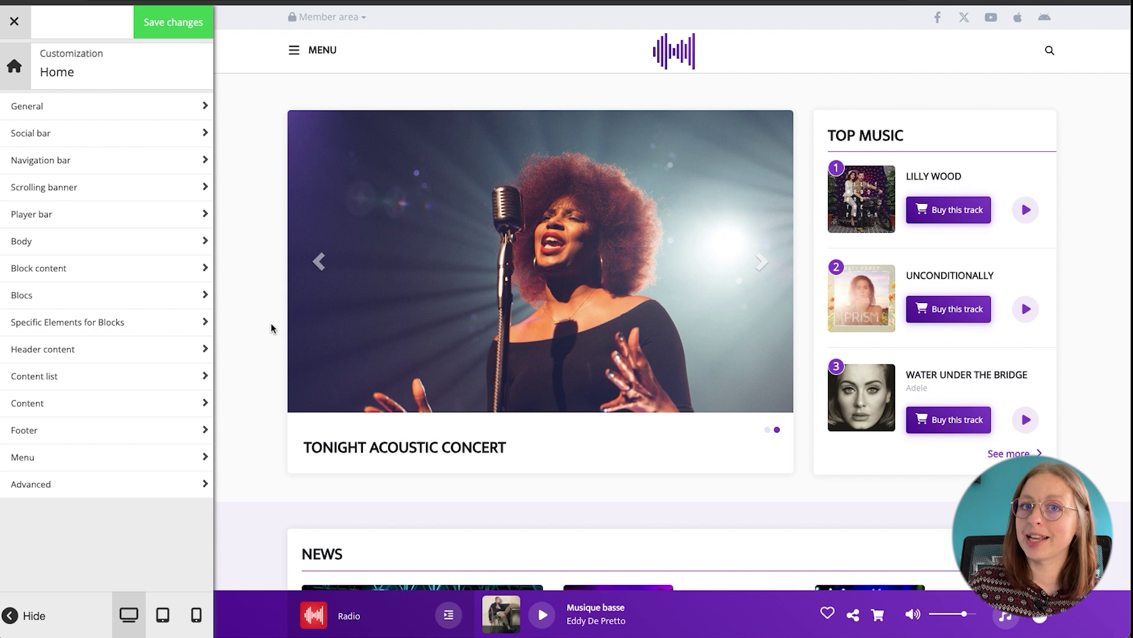
- In Player bar > Appearance, inspect the gradient colour and set the cover format to Rounded
click(140, 214)
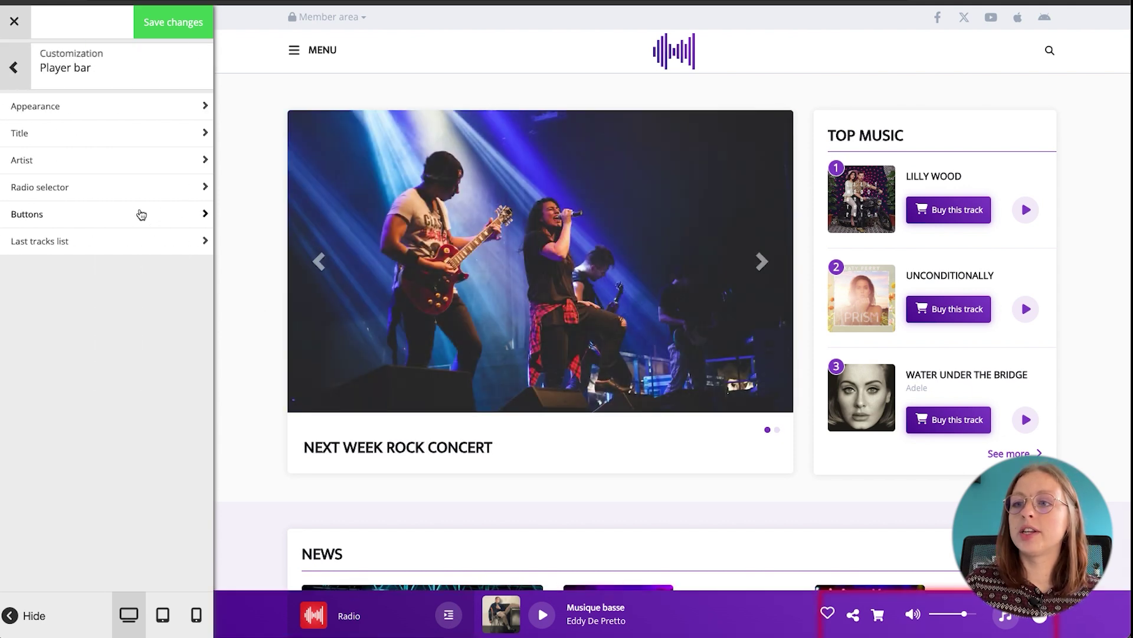
click(112, 106)
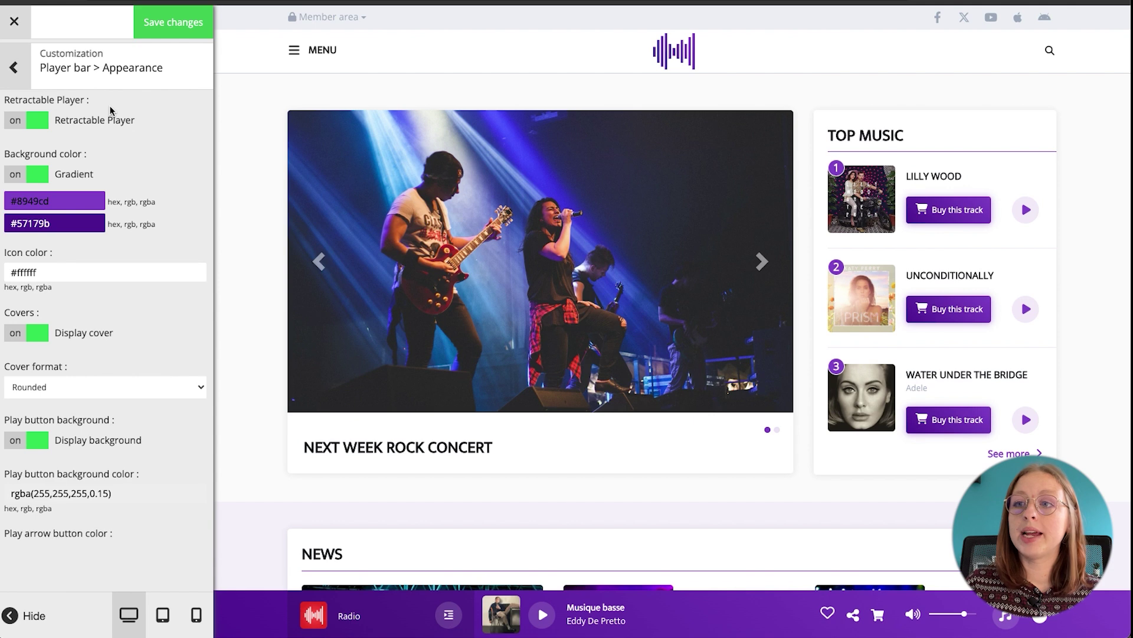
click(31, 200)
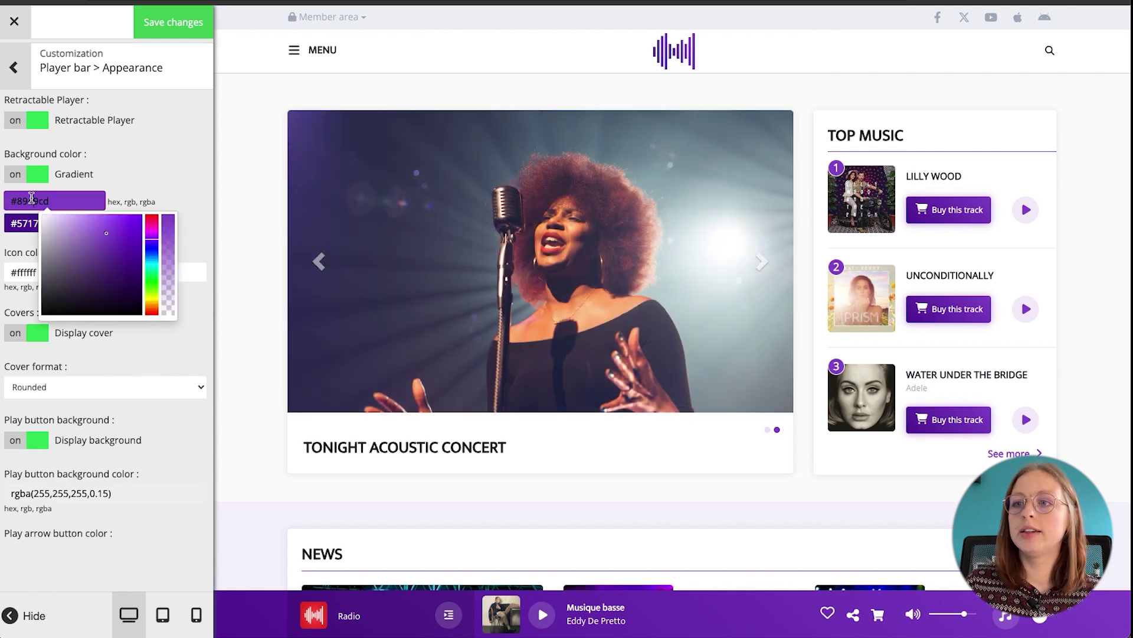
click(26, 336)
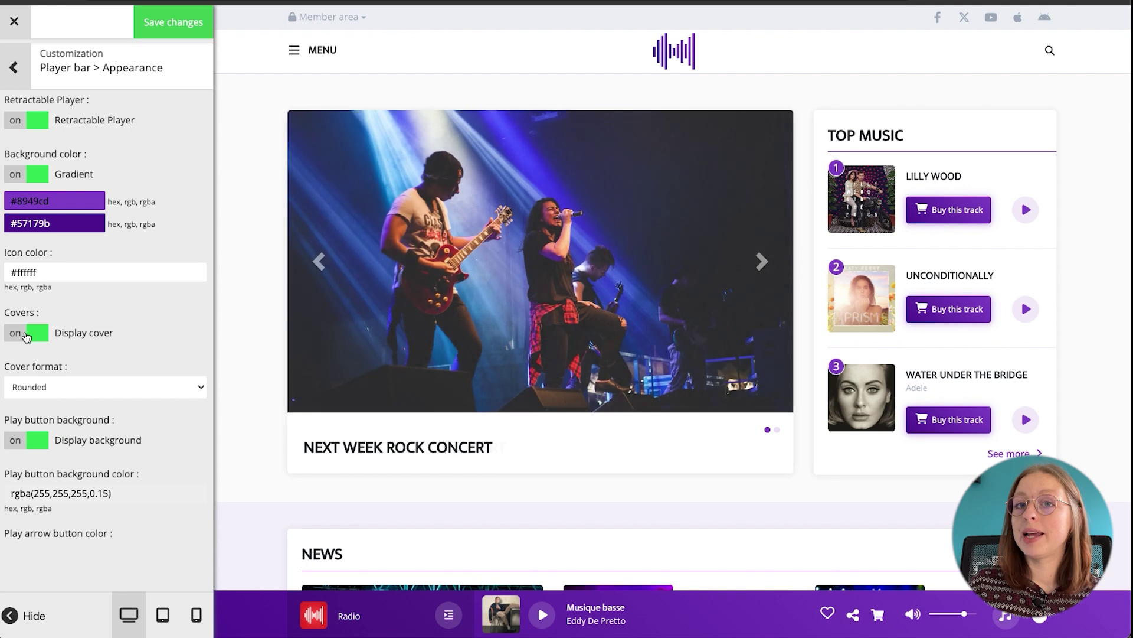
click(39, 386)
click(55, 374)
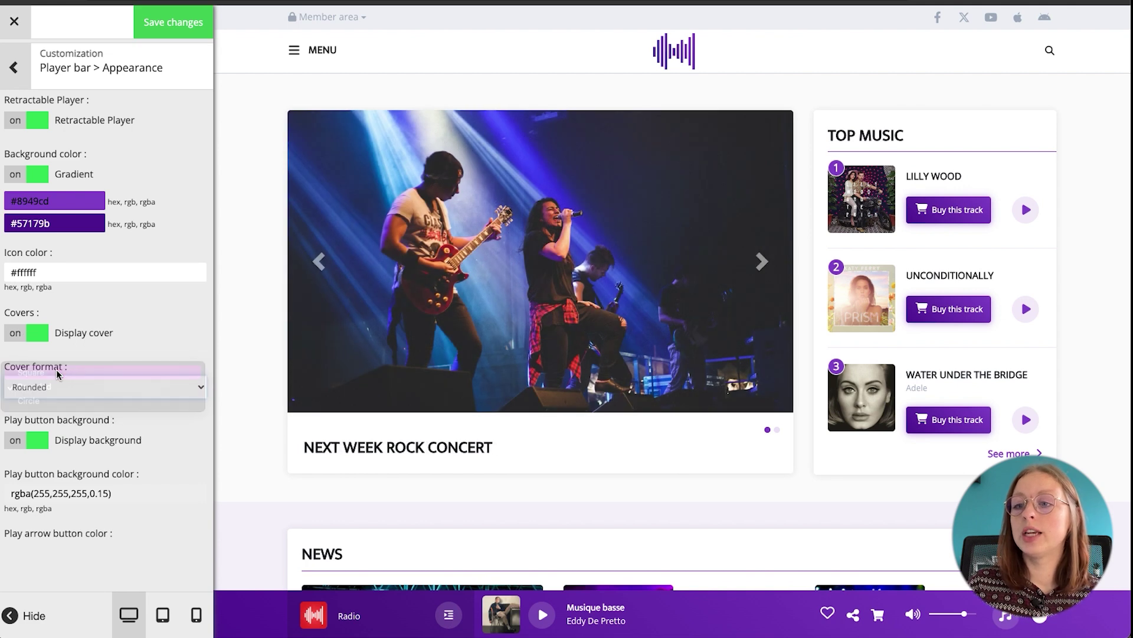
click(54, 391)
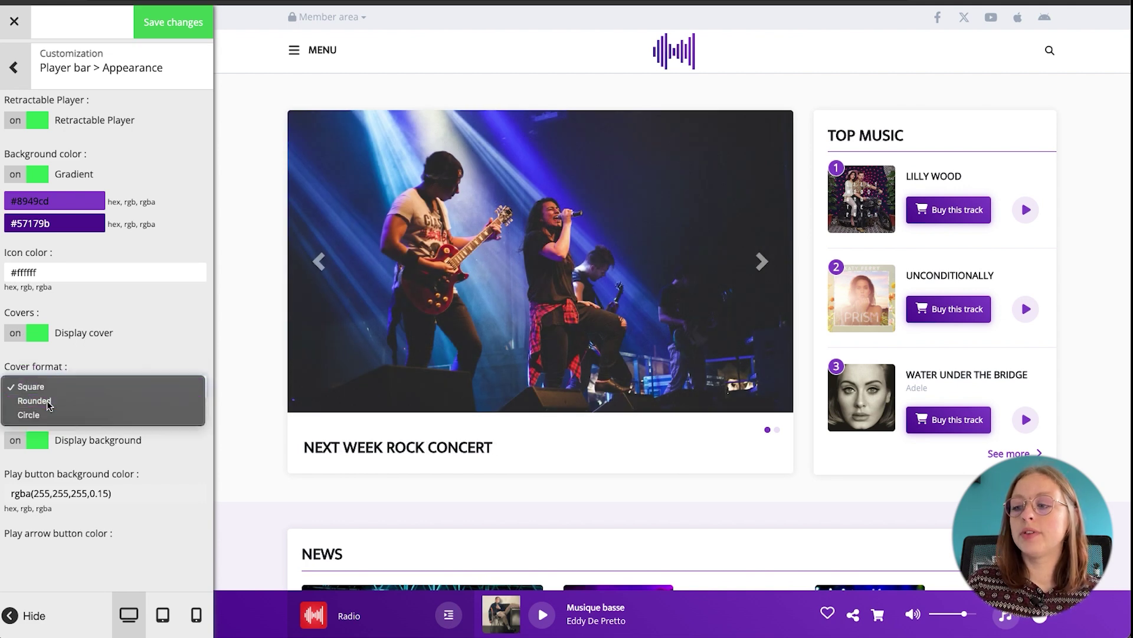
click(53, 400)
scroll(75, 459, down, 5)
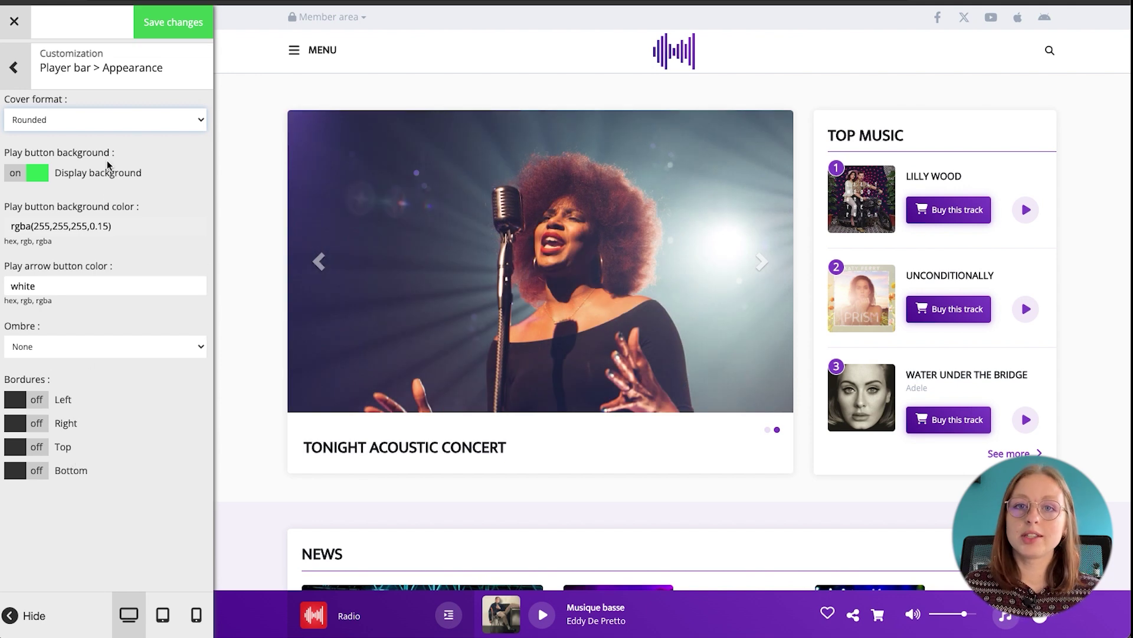
- Preview the site at tablet and phone widths, return to desktop, and close the customizer
click(15, 69)
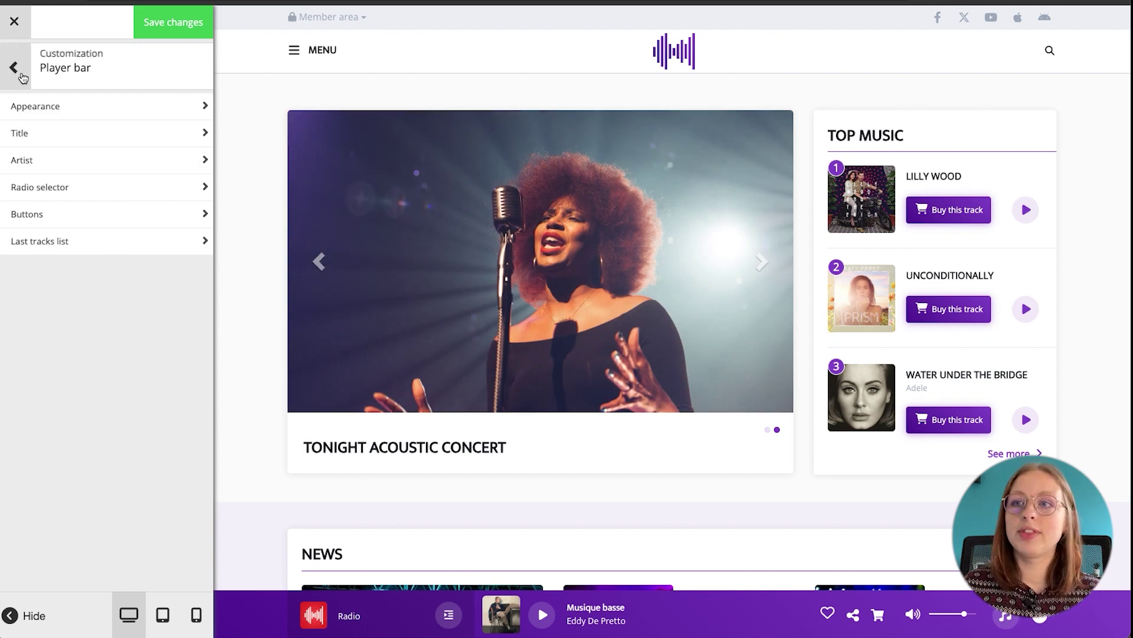
click(16, 69)
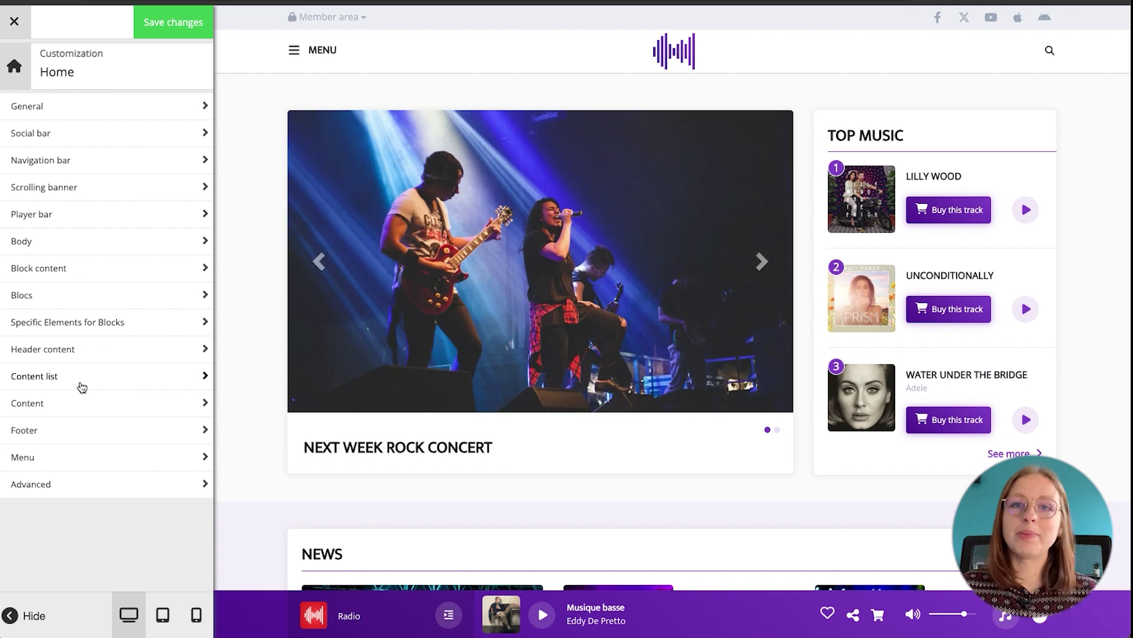
click(163, 617)
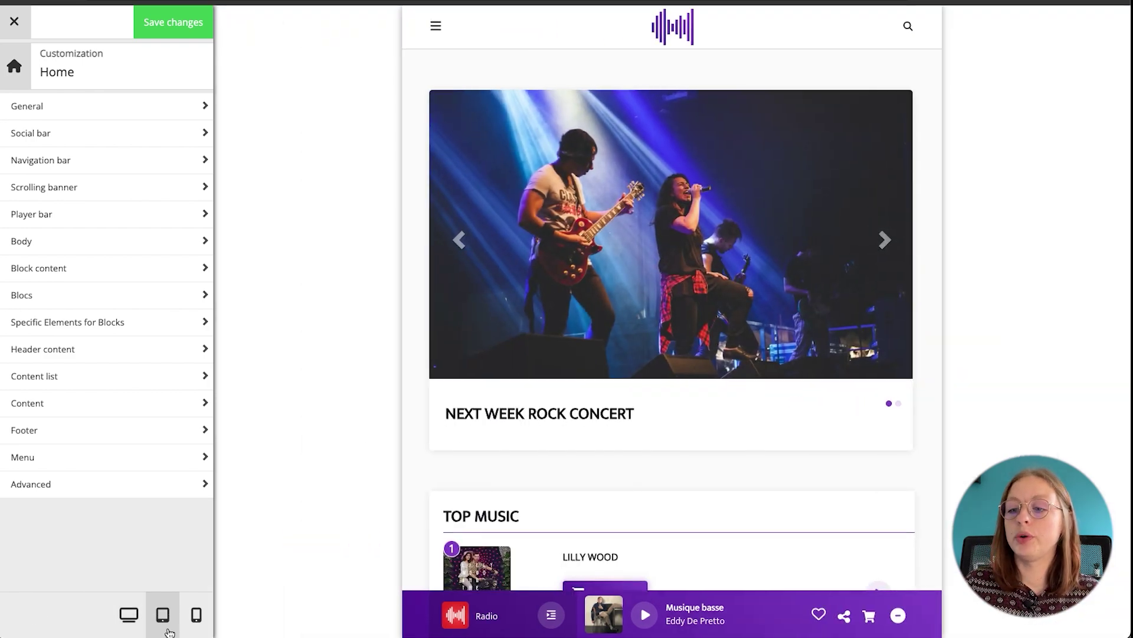
click(196, 617)
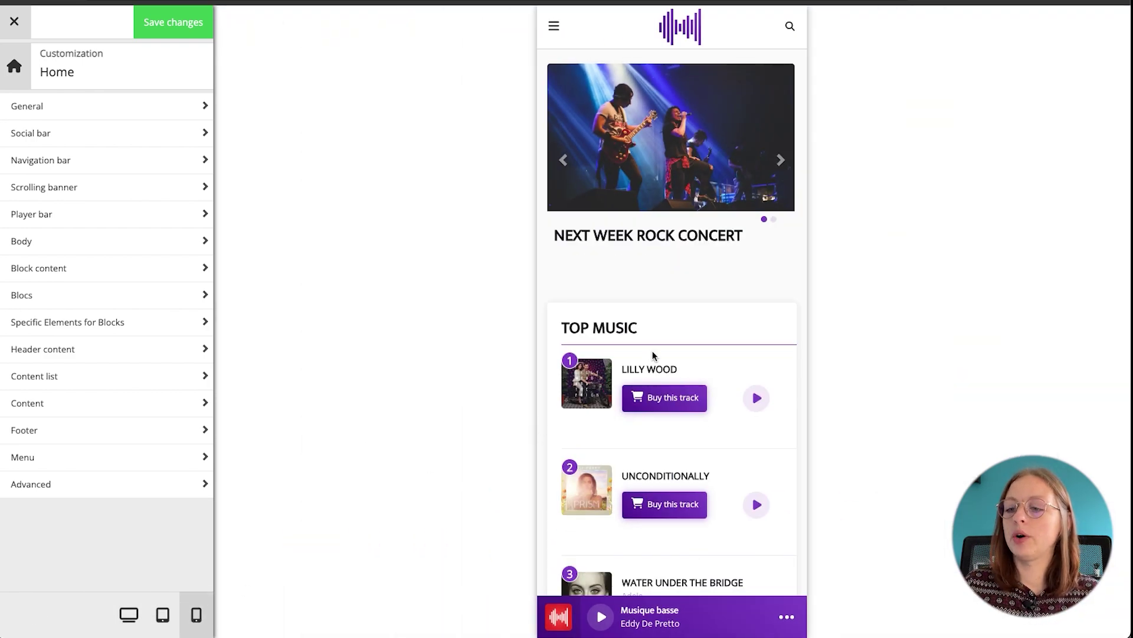
scroll(653, 357, down, 15)
scroll(653, 356, down, 15)
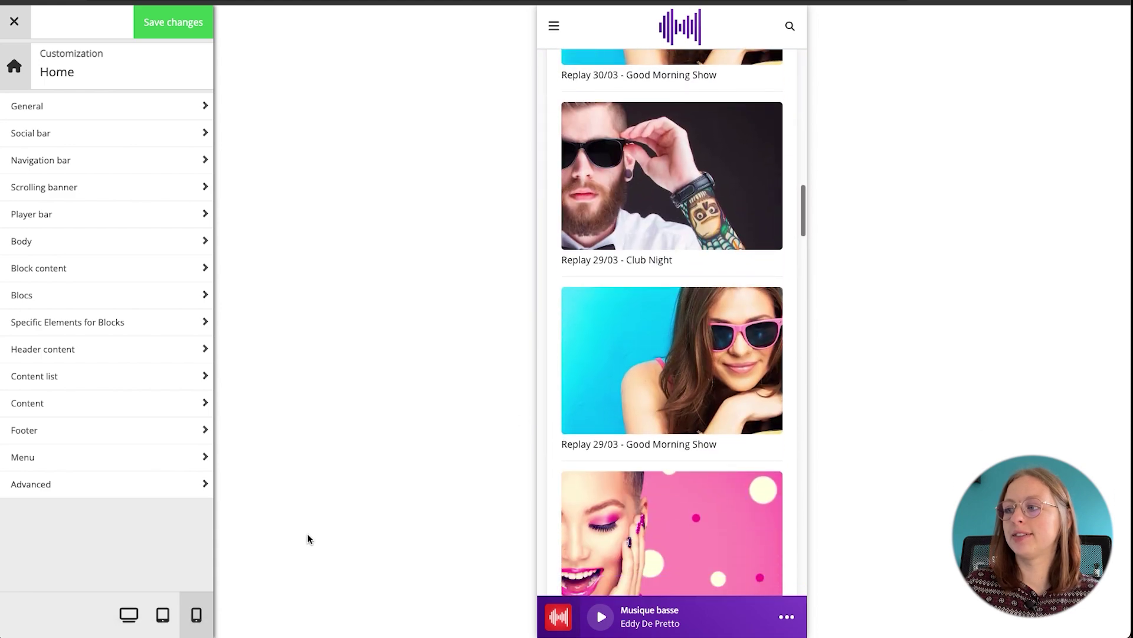
click(126, 615)
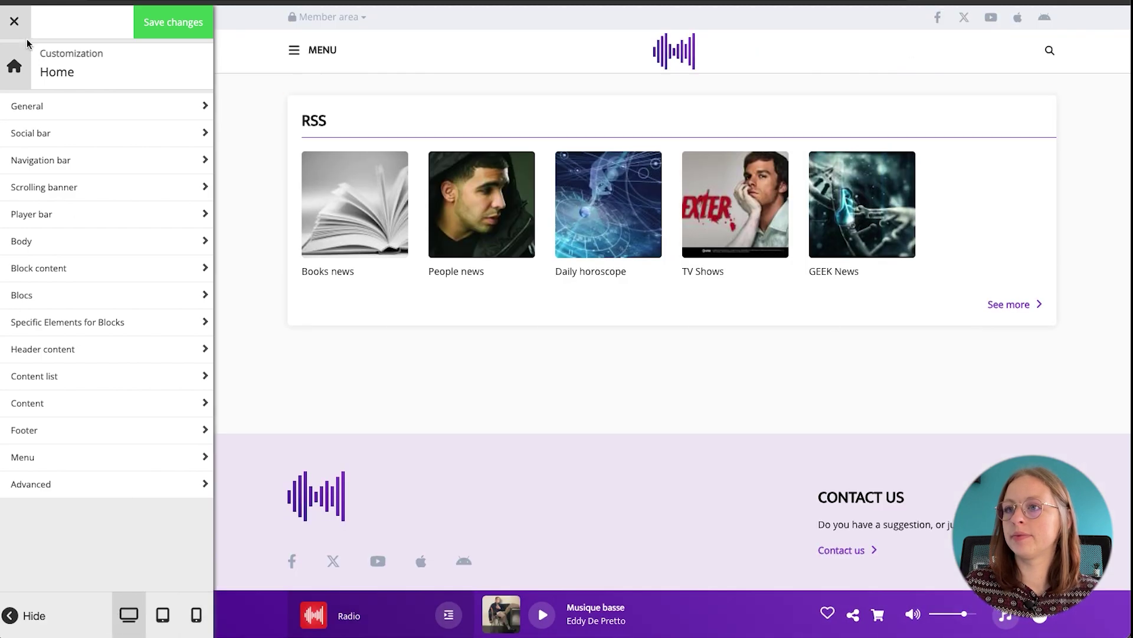
click(15, 24)
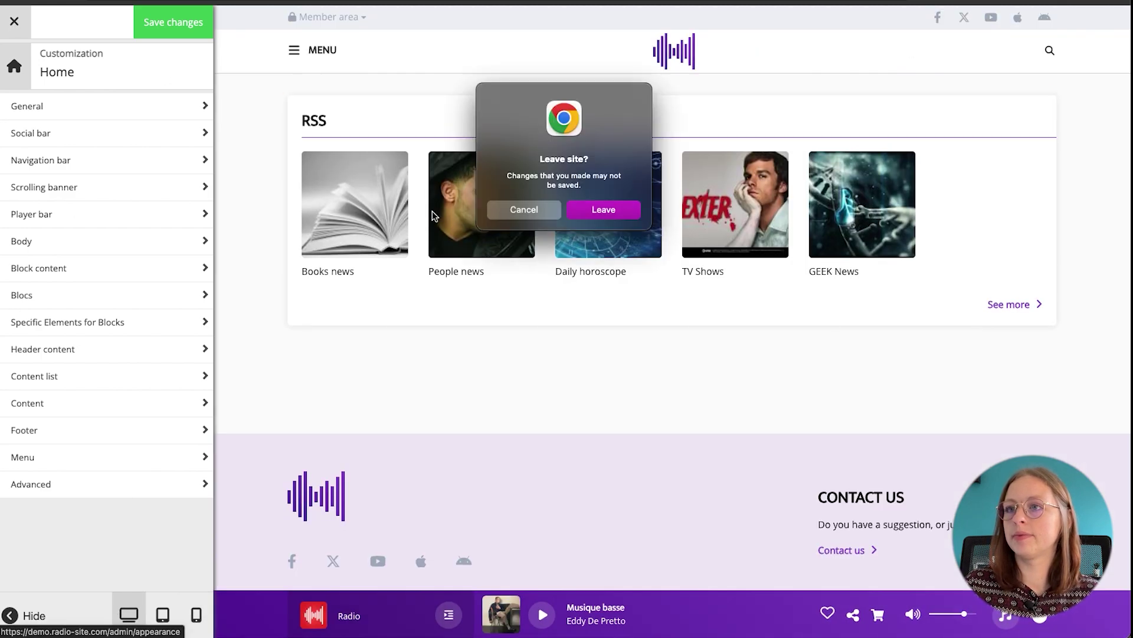
- Leave the customizer and review the Menu items, then the Sidebar block list
click(603, 210)
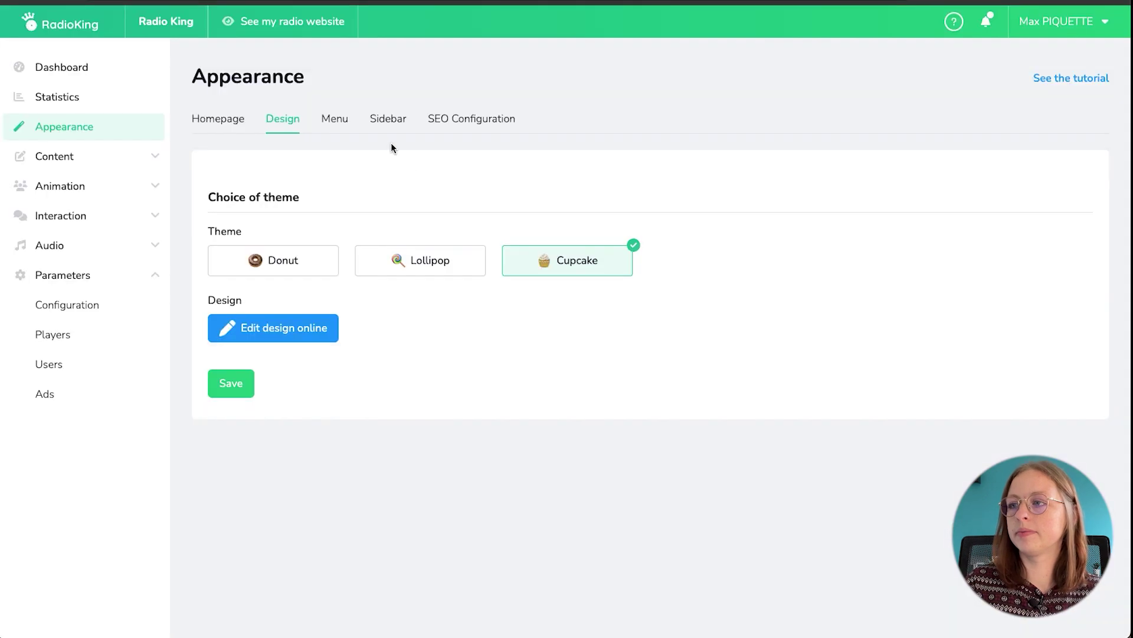
click(330, 124)
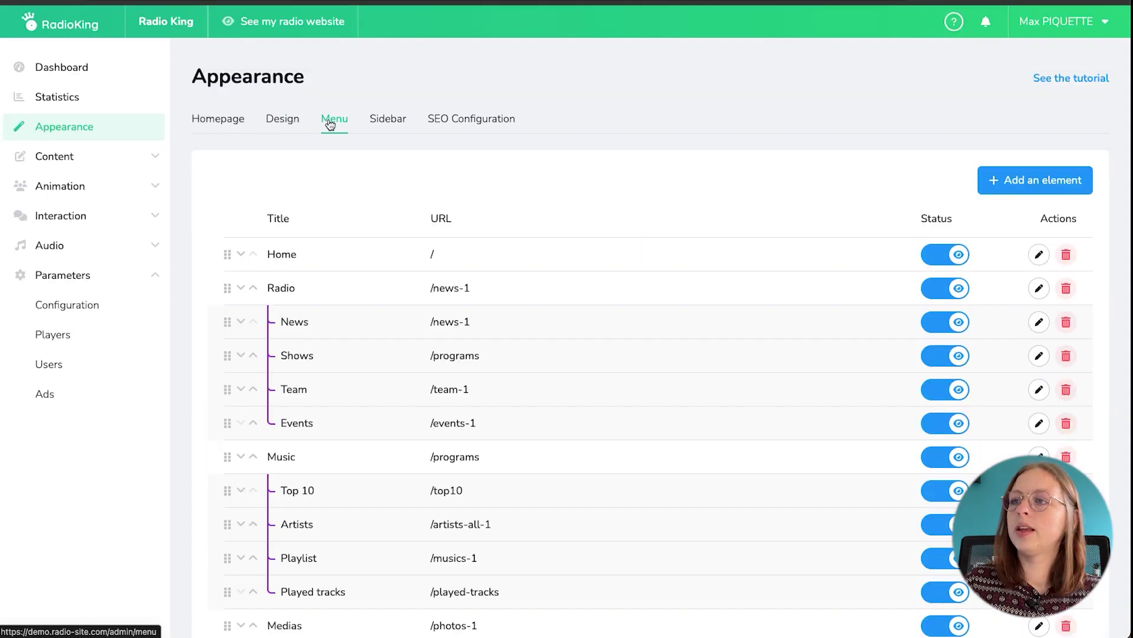
scroll(576, 360, down, 2)
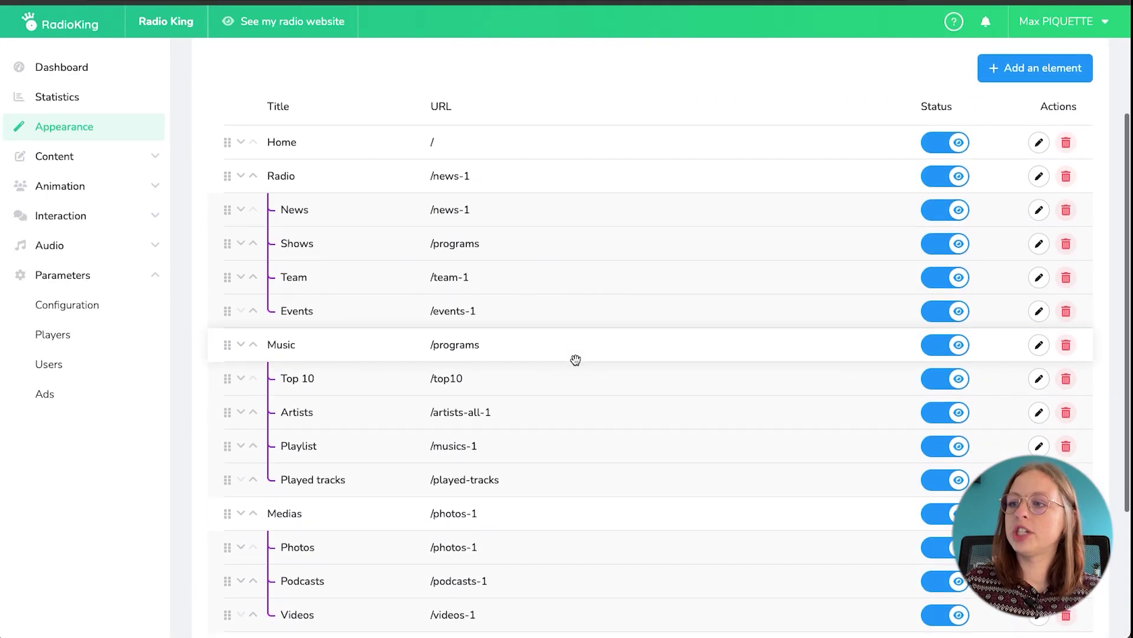
scroll(576, 360, down, 3)
scroll(575, 358, up, 5)
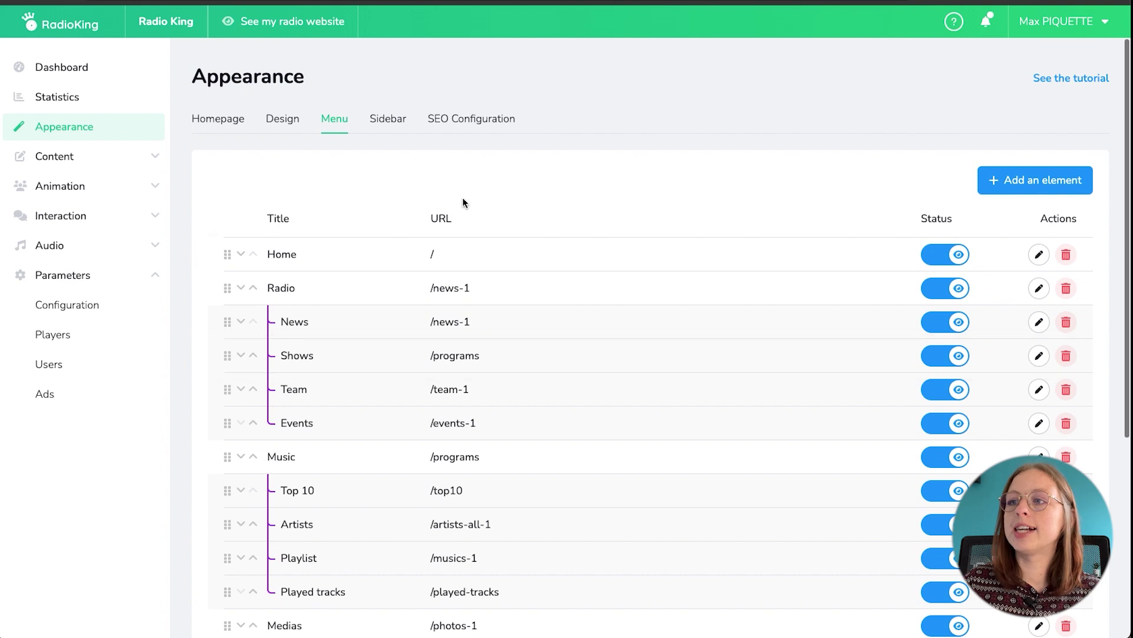
click(392, 126)
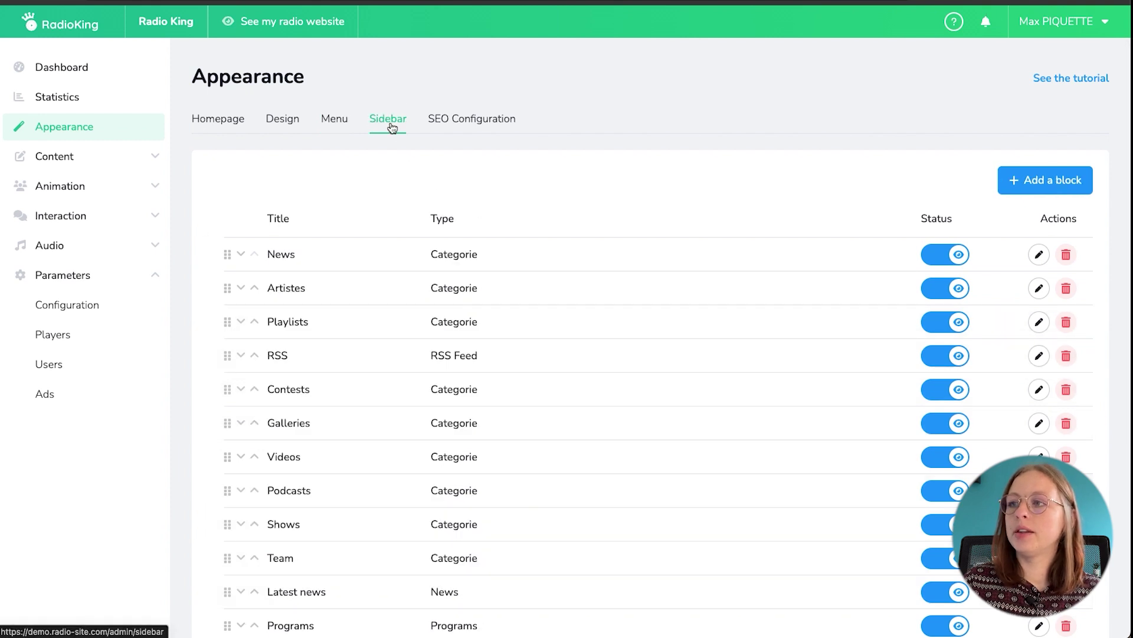
- Open the public radio website and go to its News page through the menu
click(306, 24)
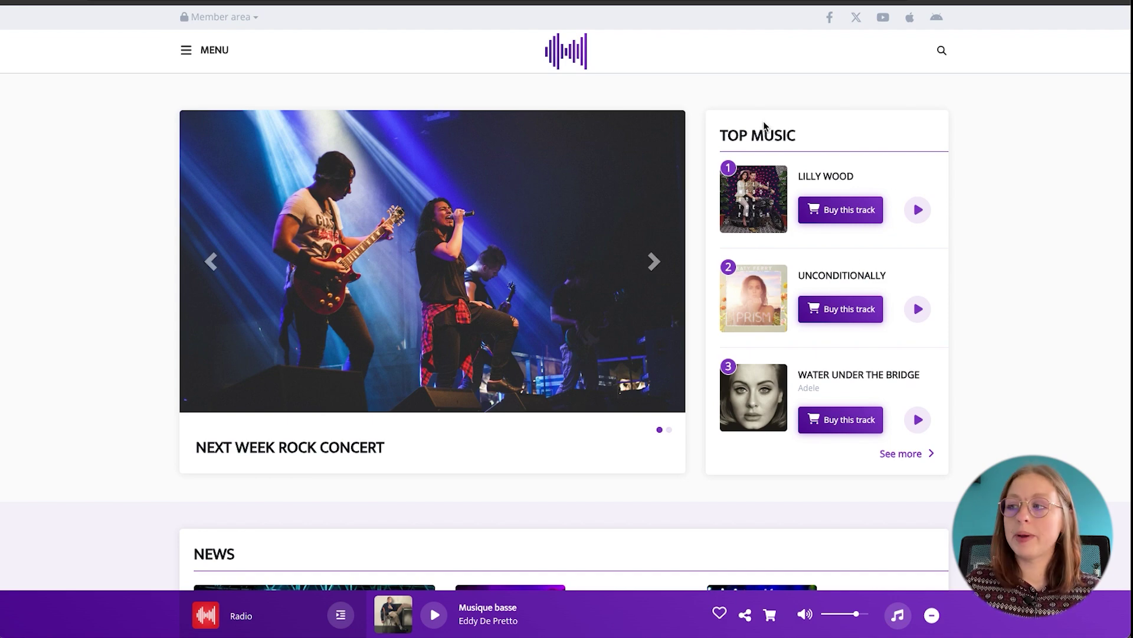
click(186, 49)
click(85, 174)
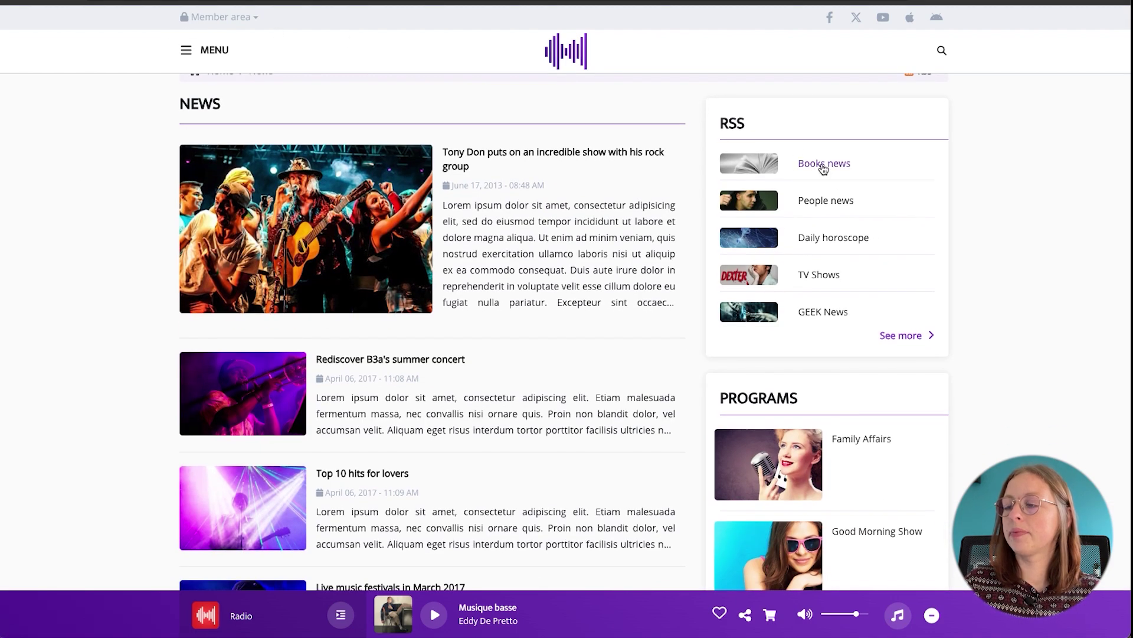
scroll(824, 169, down, 15)
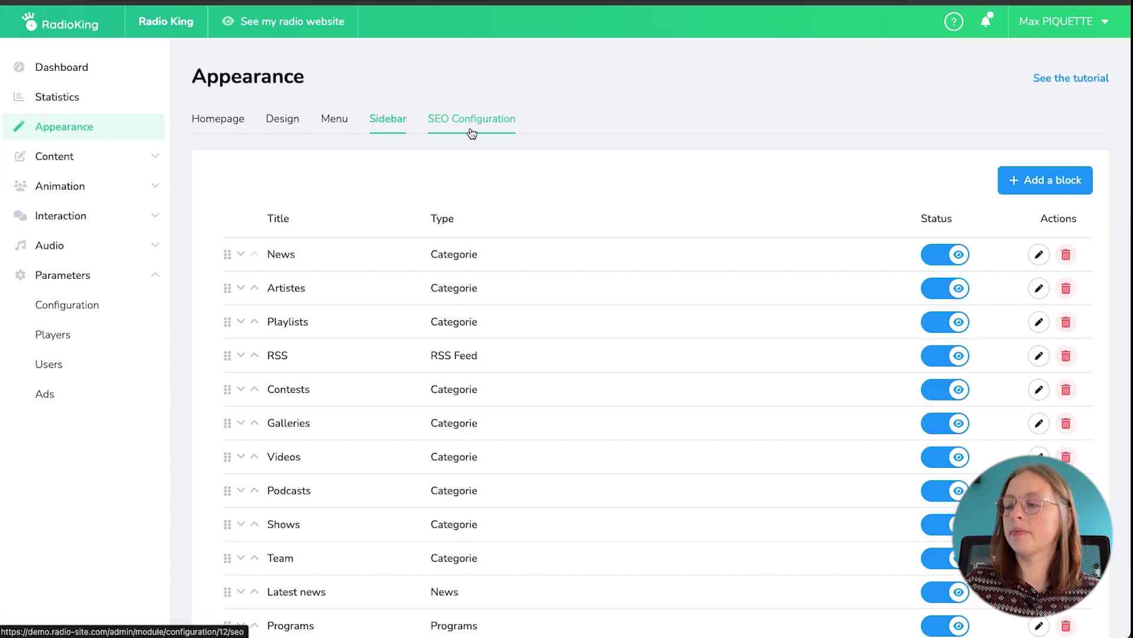
- Show SEO Configuration: title 'Home - %%website%%', keyword 'radio', meta description '%%website%%'
click(472, 133)
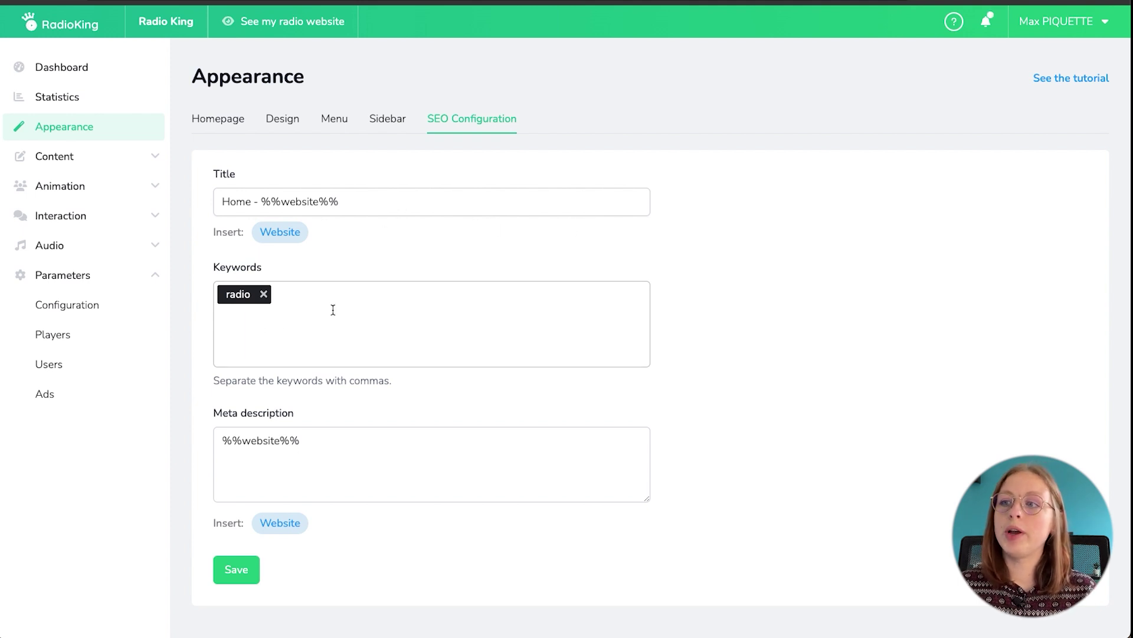
scroll(333, 309, down, 1)
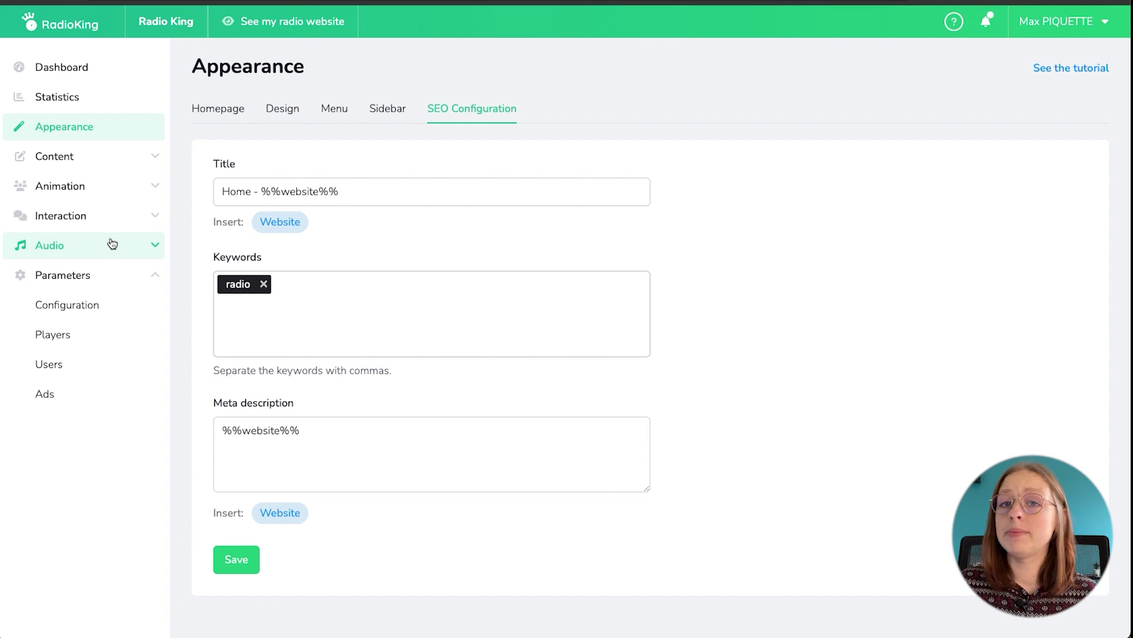
- Open News management and review its categories, SEO and display settings
click(128, 162)
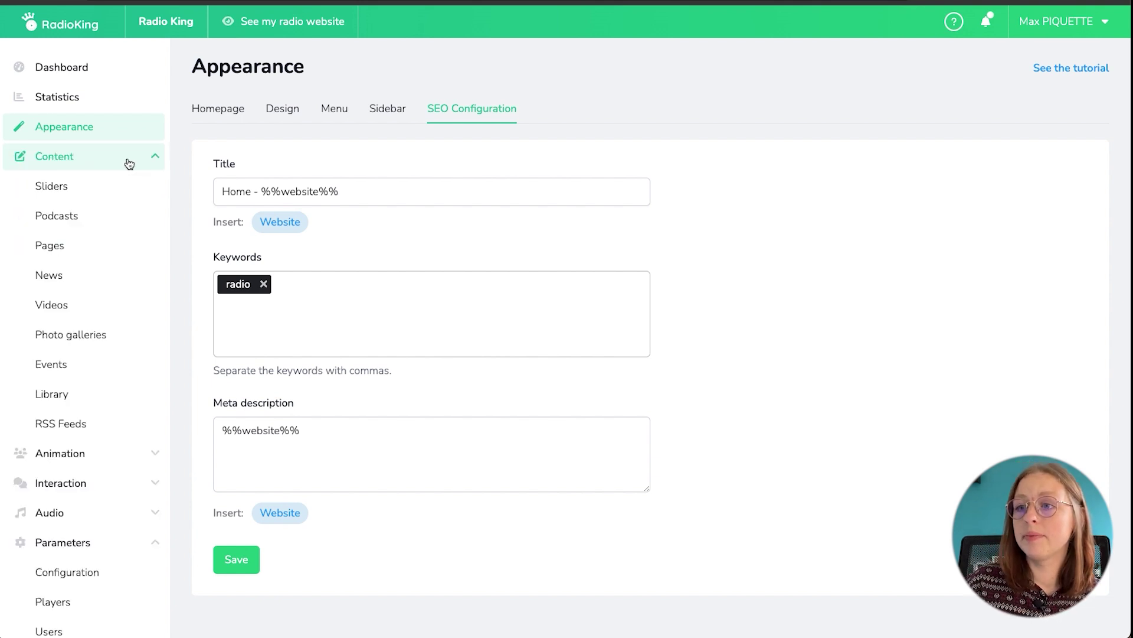
click(94, 270)
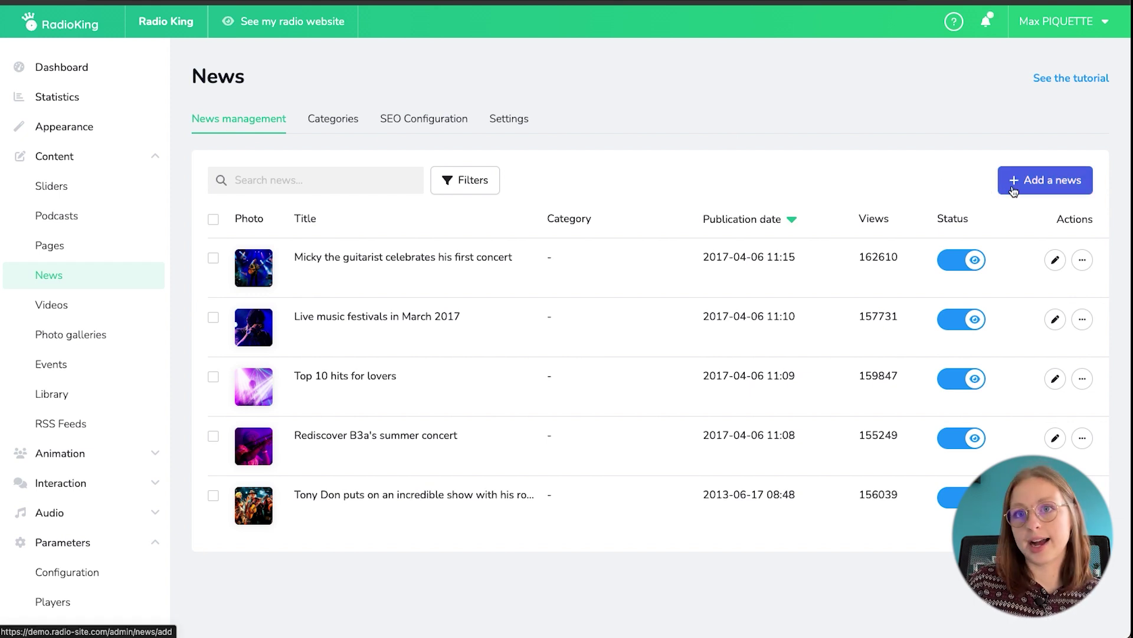
click(334, 121)
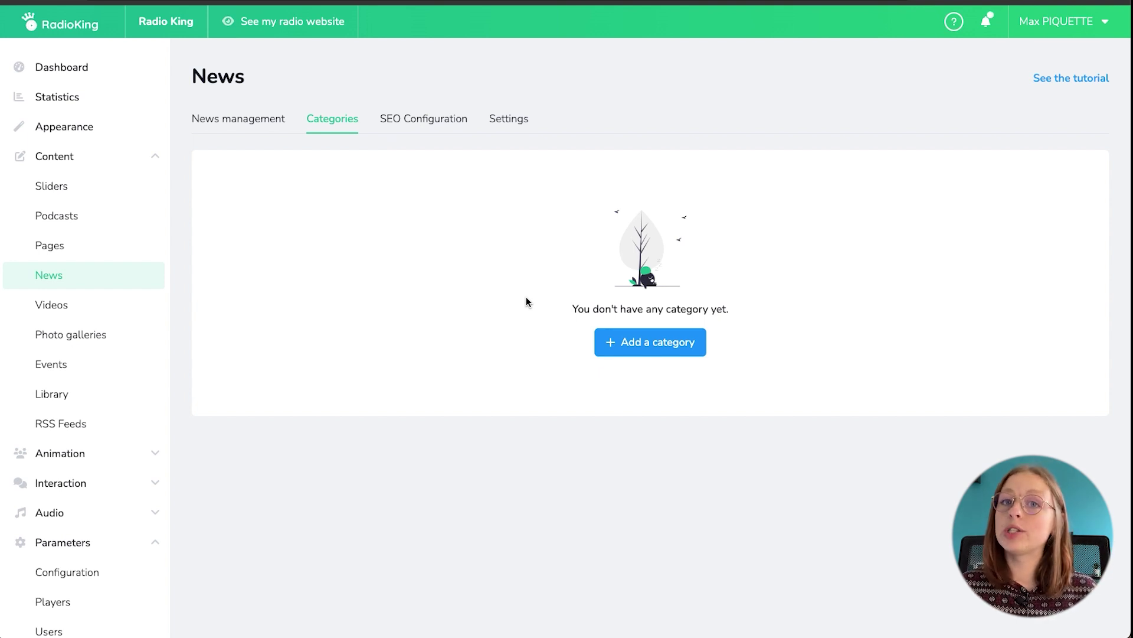
click(404, 130)
scroll(415, 278, down, 1)
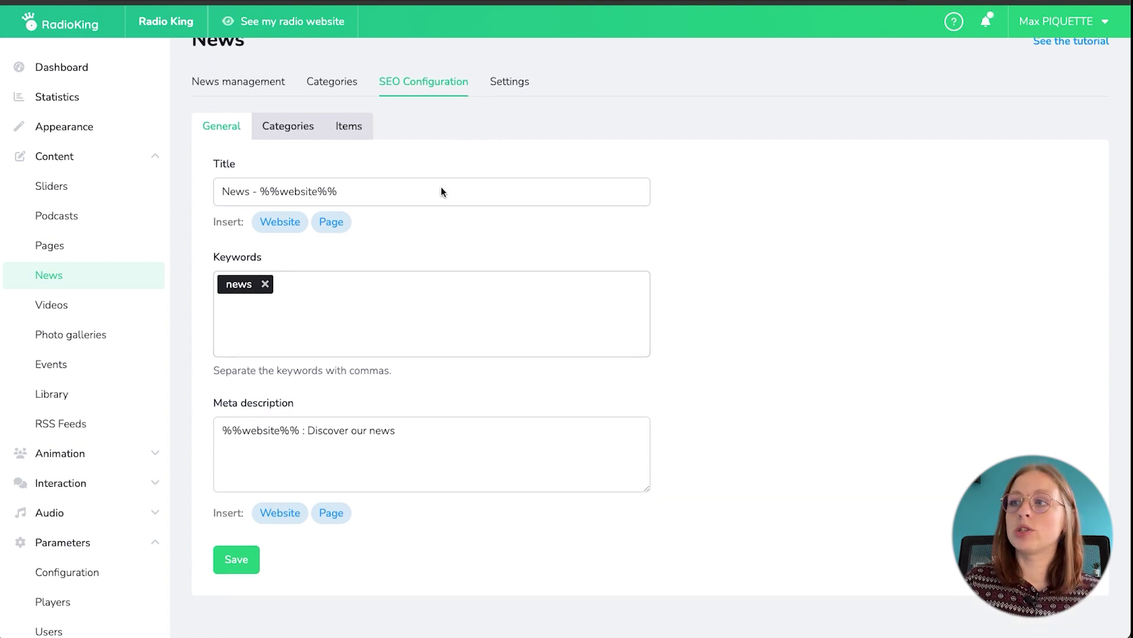
click(513, 85)
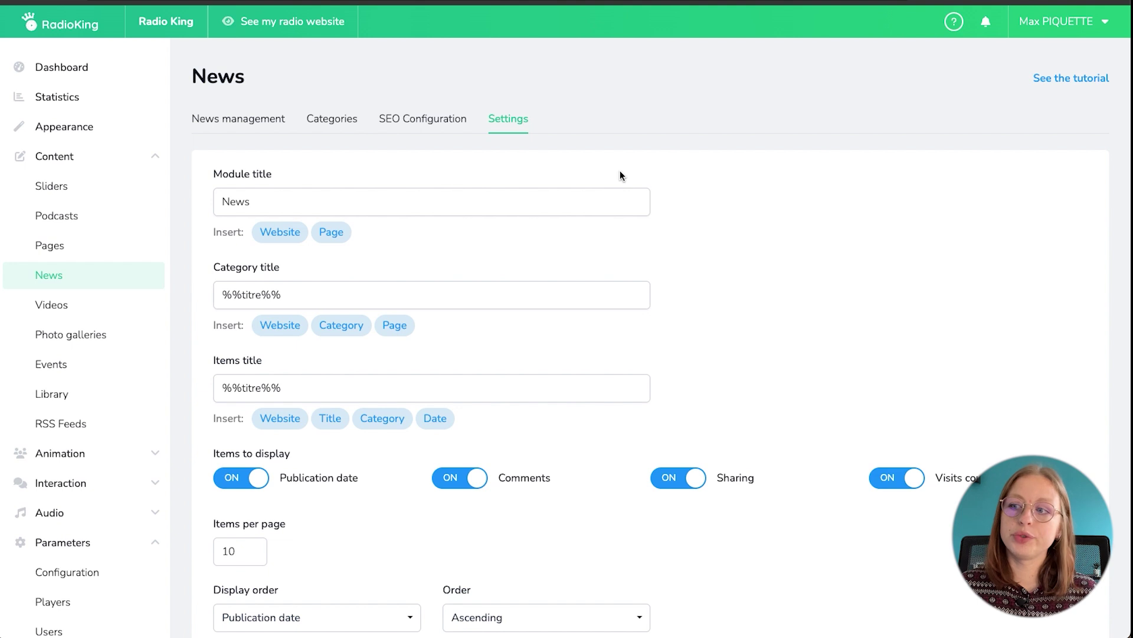
scroll(620, 175, down, 2)
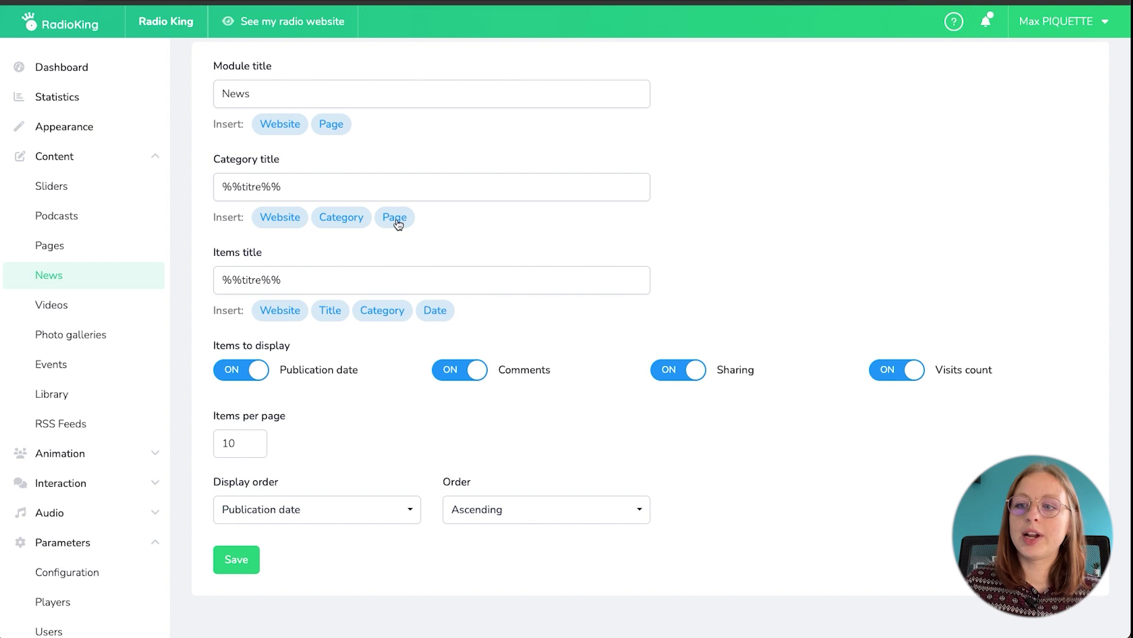
- Look at the Videos module, then go to the Music library list
click(66, 313)
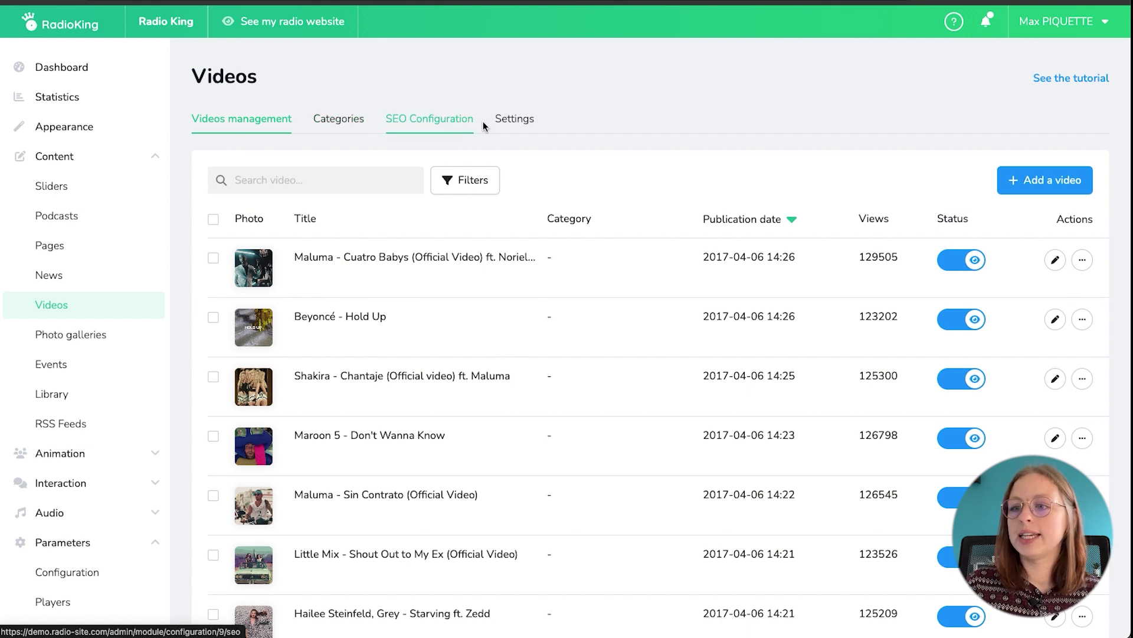
scroll(109, 453, down, 1)
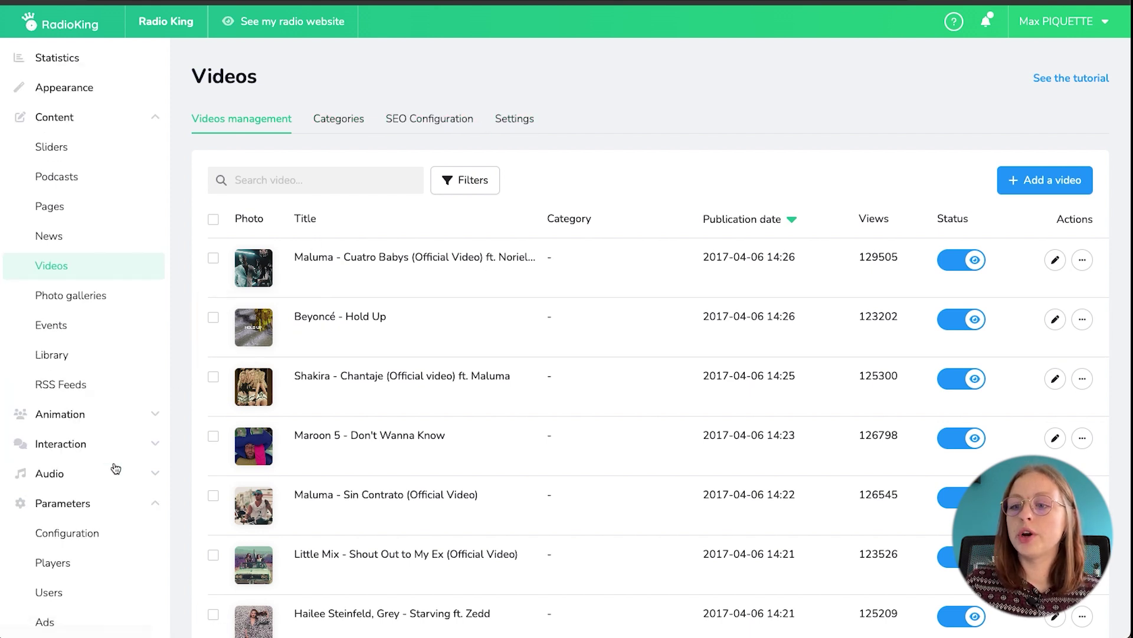
click(96, 502)
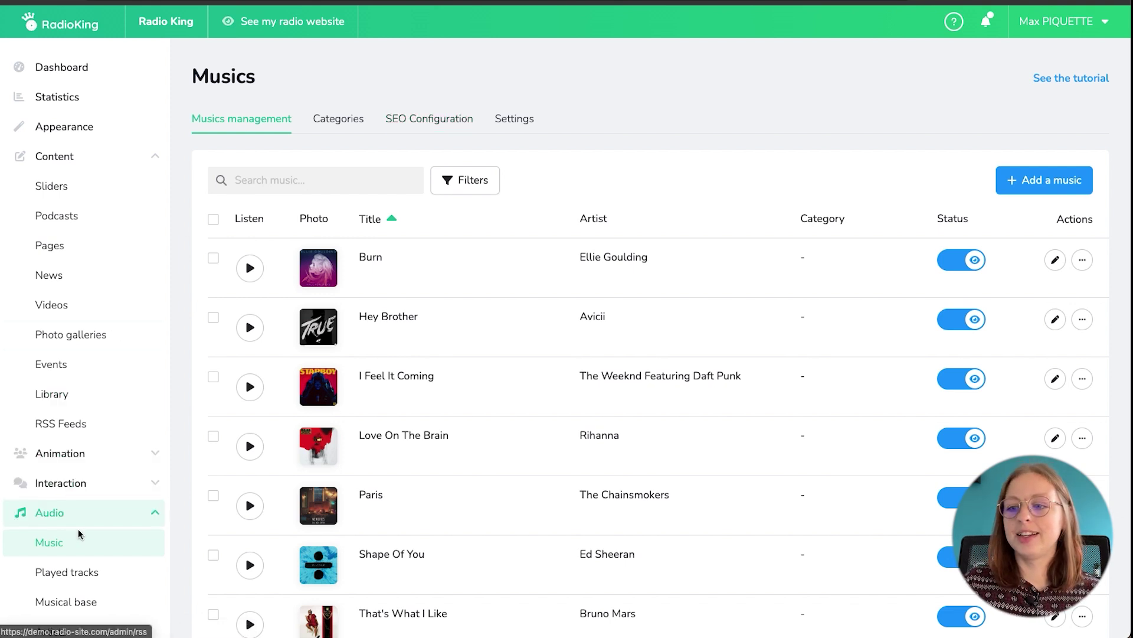
- Collapse the Audio group and scroll through Configuration's general site settings
click(102, 523)
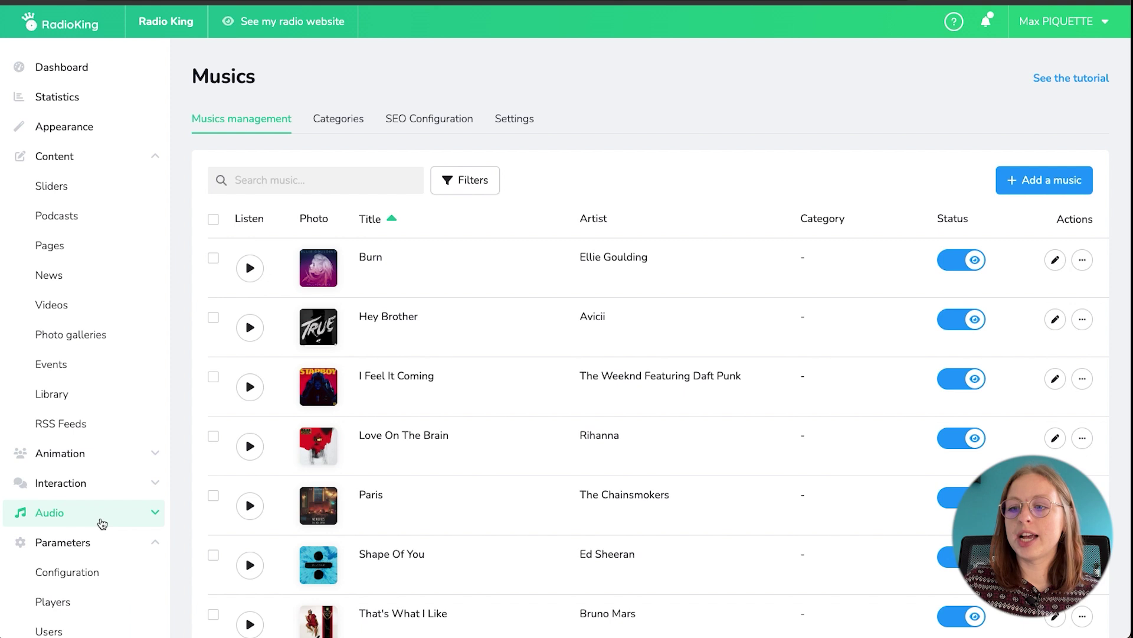
scroll(101, 541, down, 1)
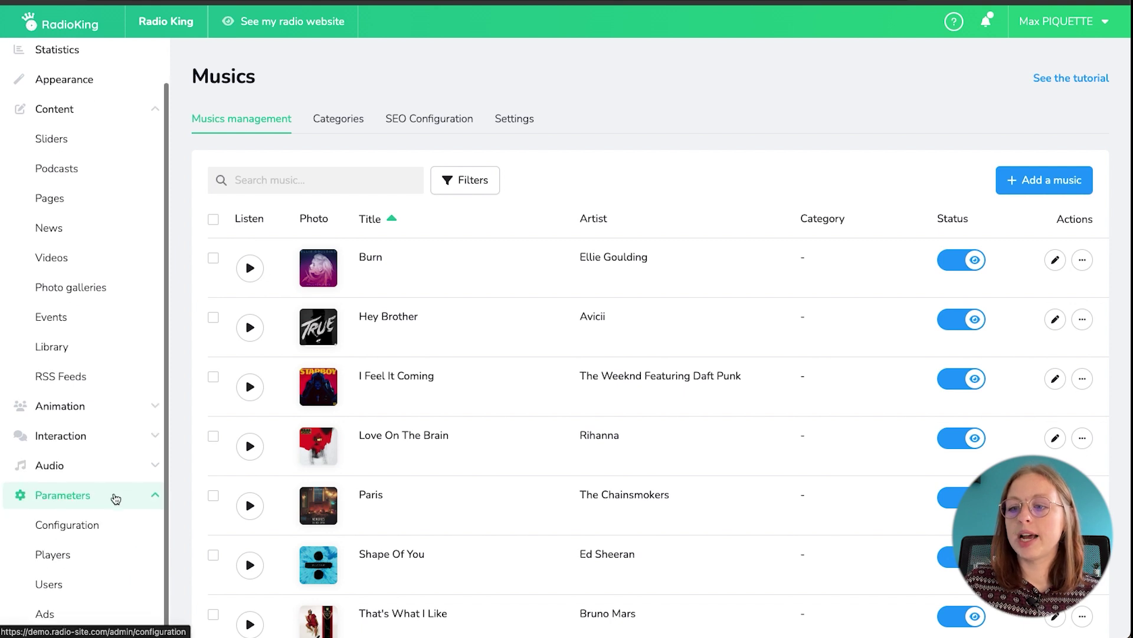
click(82, 530)
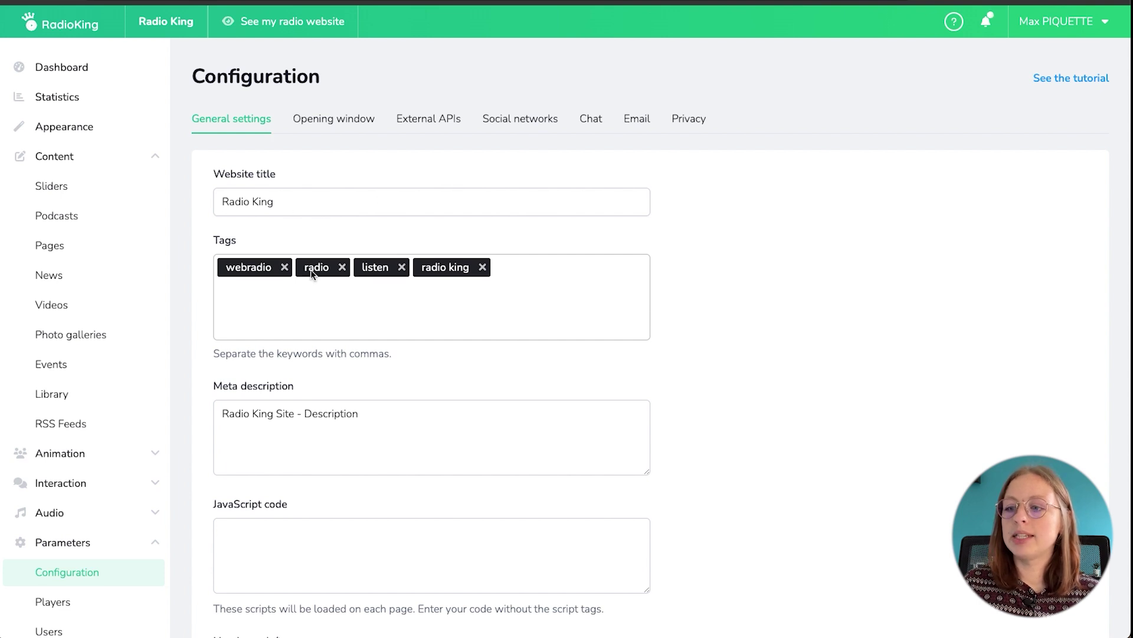
scroll(353, 305, down, 2)
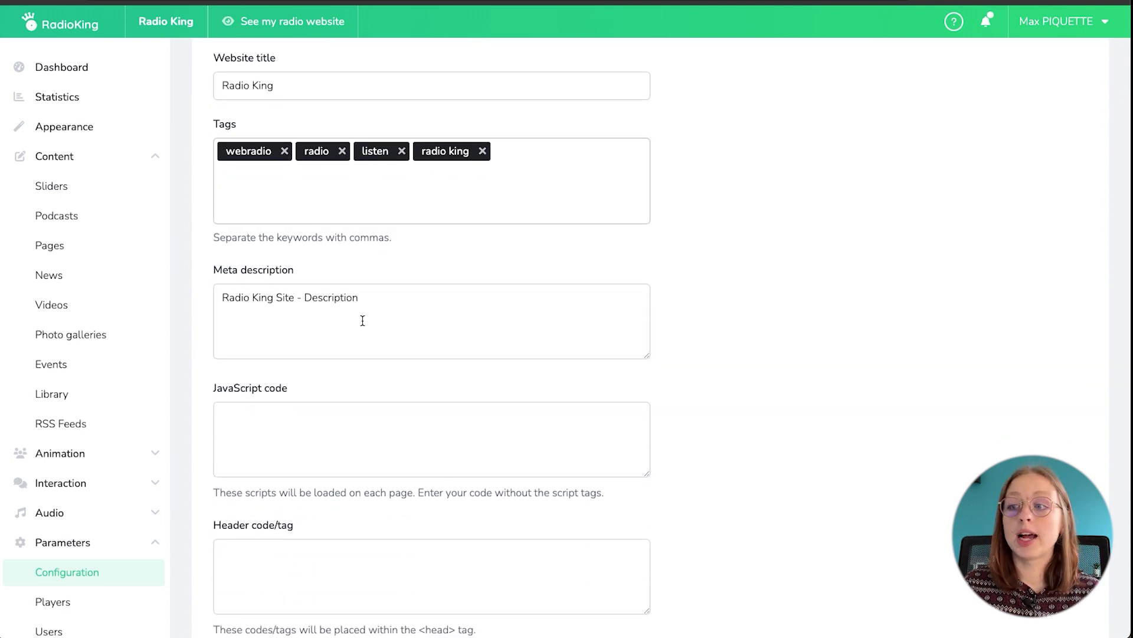
scroll(362, 318, down, 2)
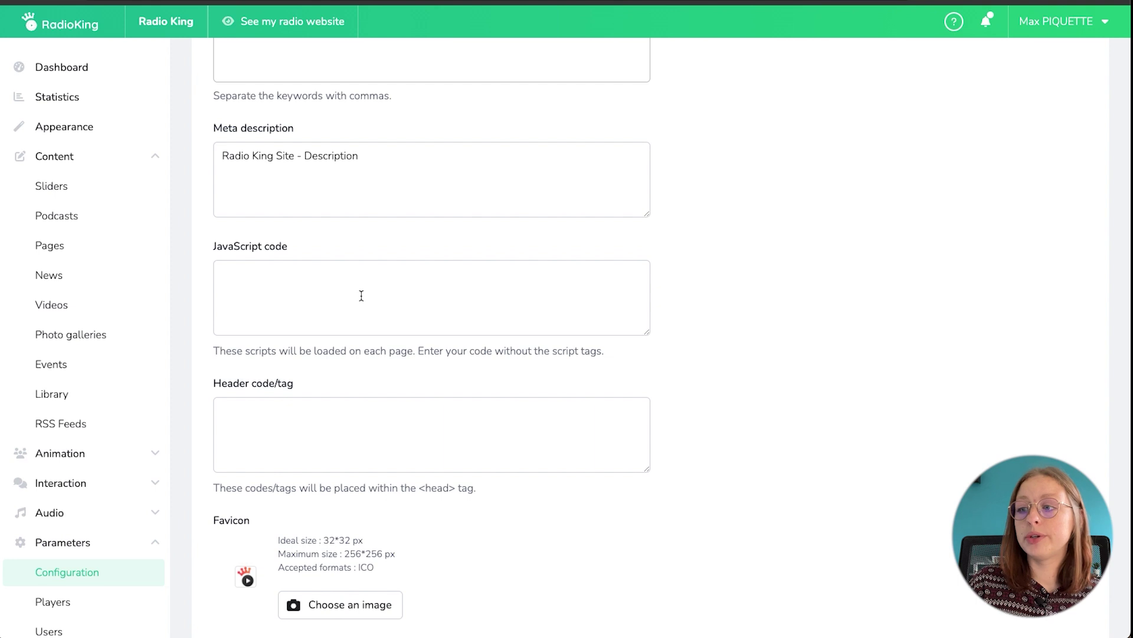
scroll(362, 296, down, 3)
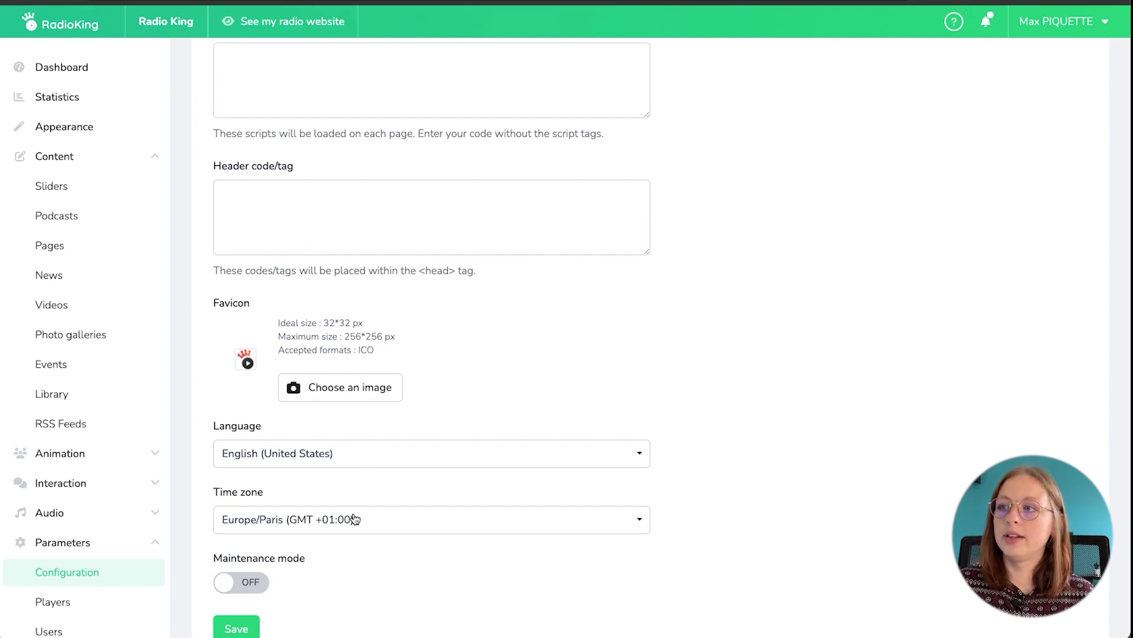
scroll(354, 519, up, 8)
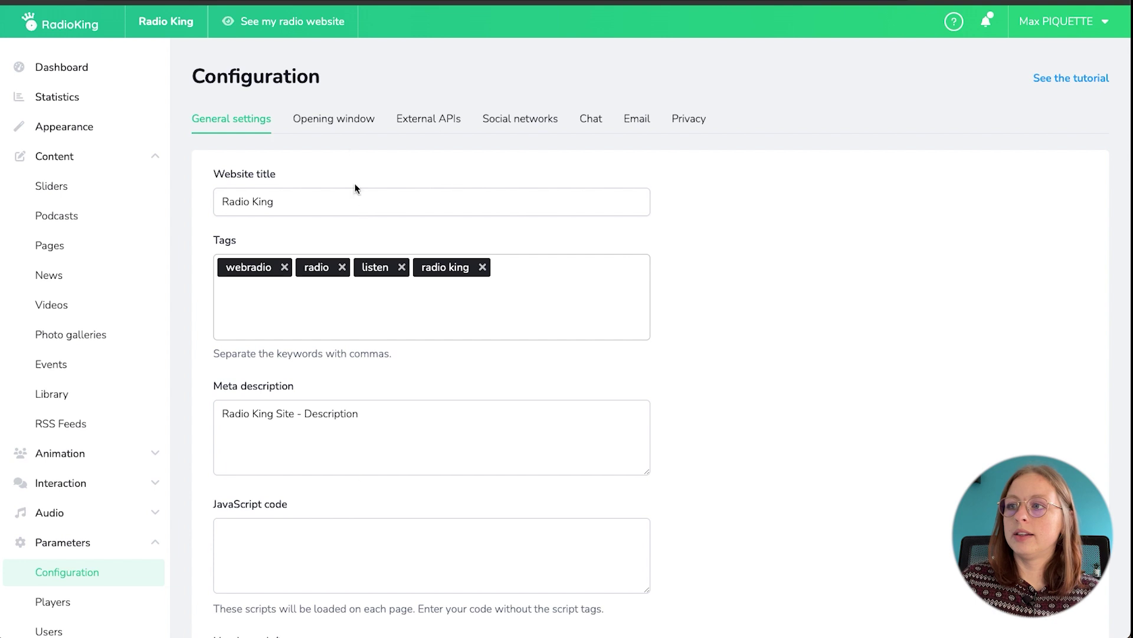
- Review the opening window, social network, SMTP and privacy tabs, then go to Players
click(334, 120)
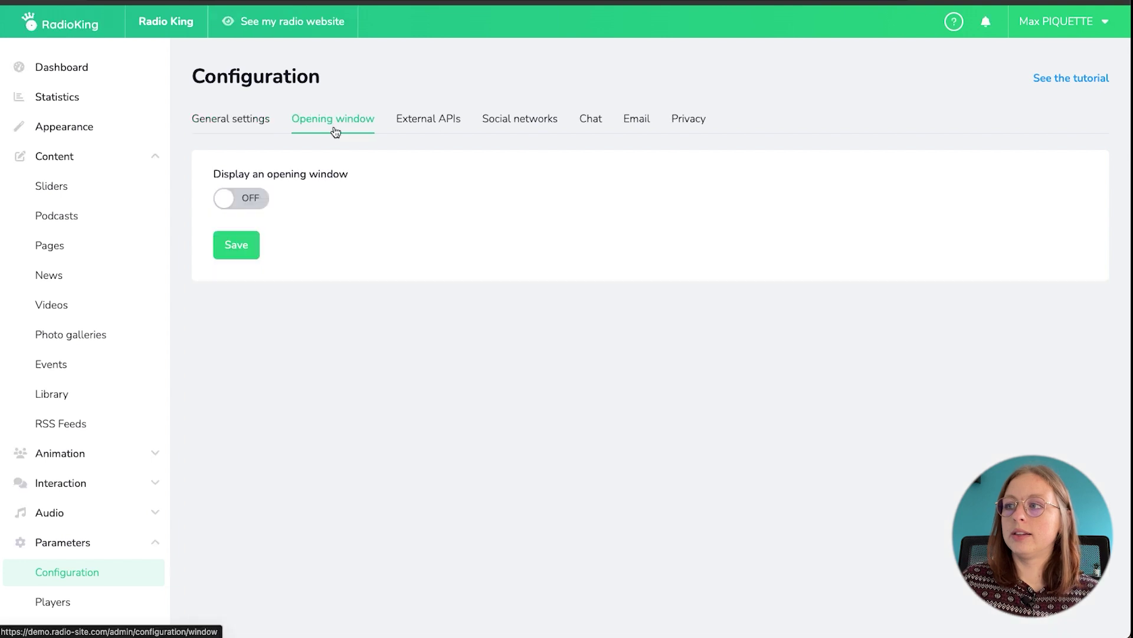
click(230, 125)
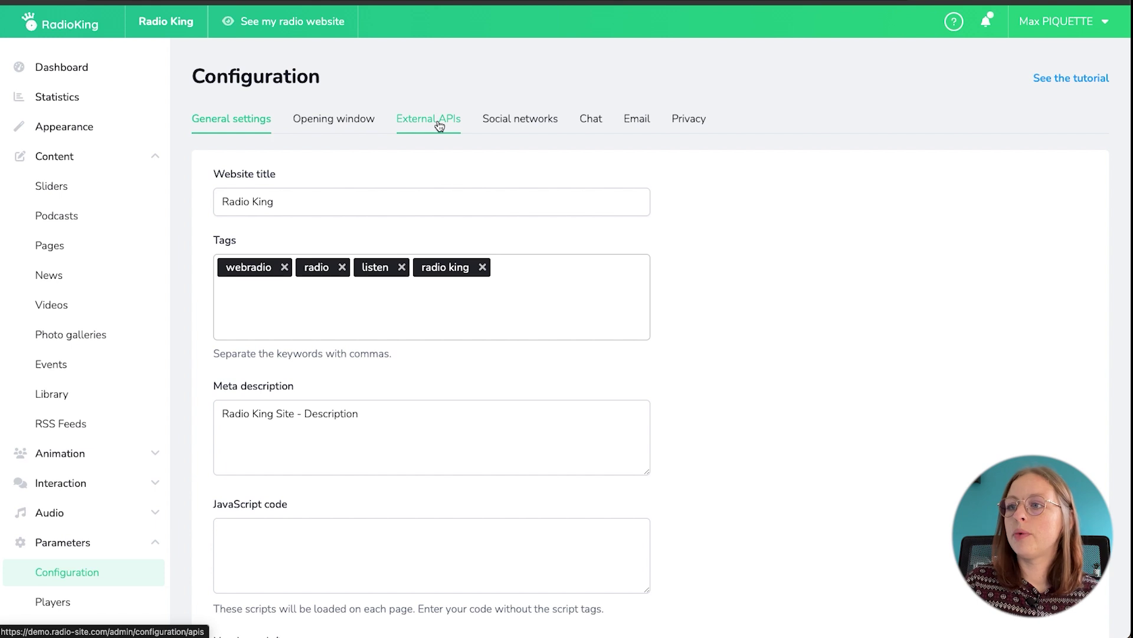
click(527, 129)
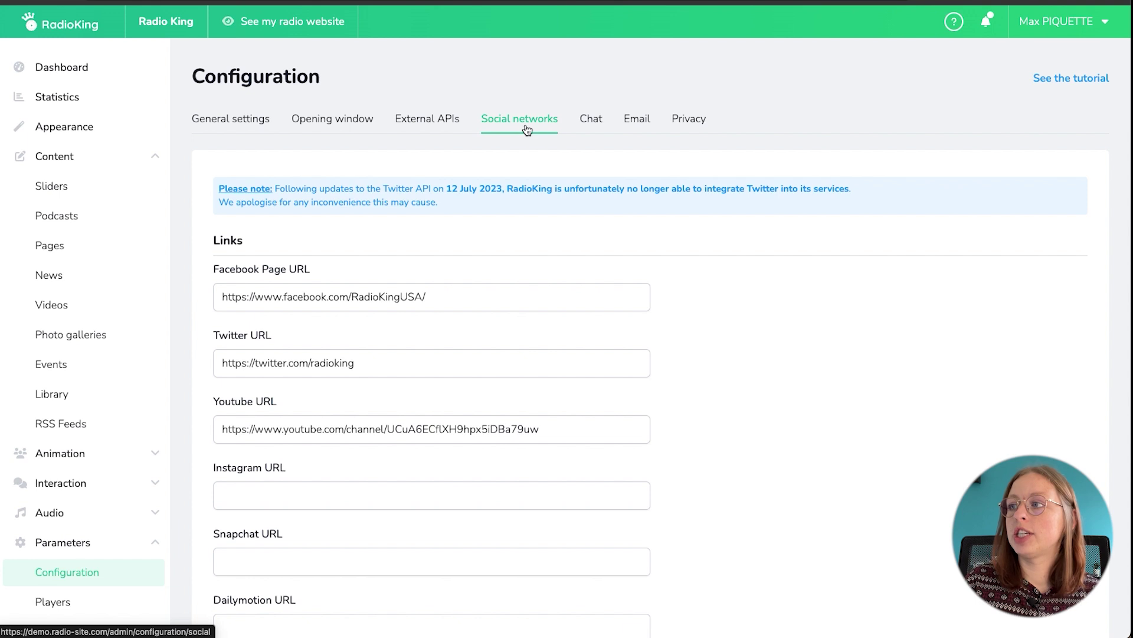
click(636, 124)
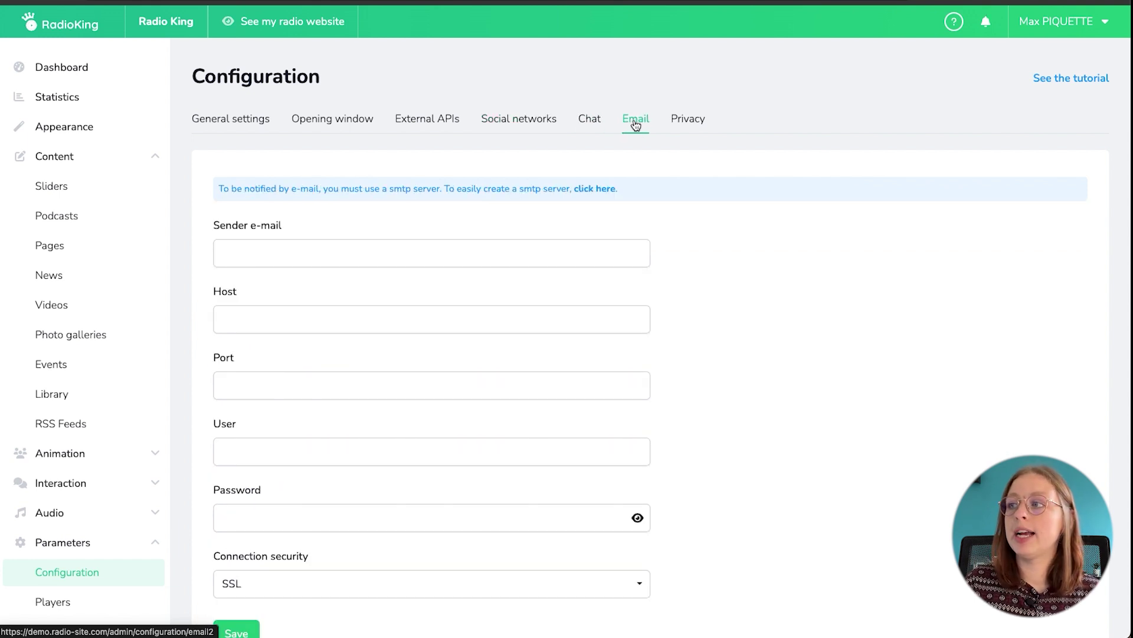
click(689, 125)
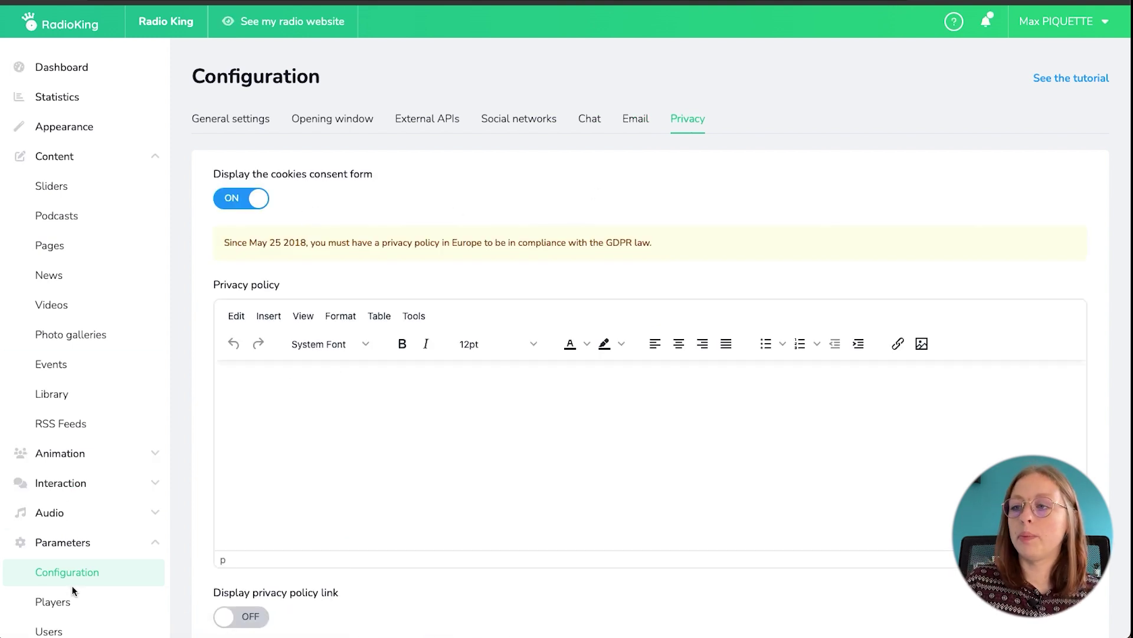
click(83, 601)
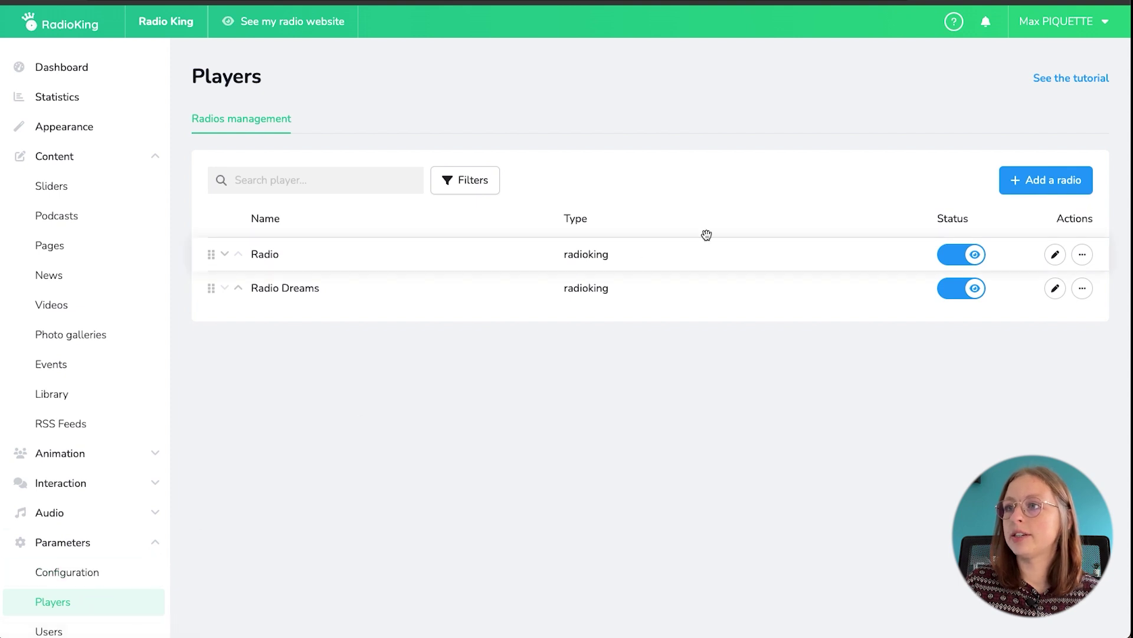
- Start a new radio player and view stream types, keeping RadioKing / iCreo Manager
click(1009, 182)
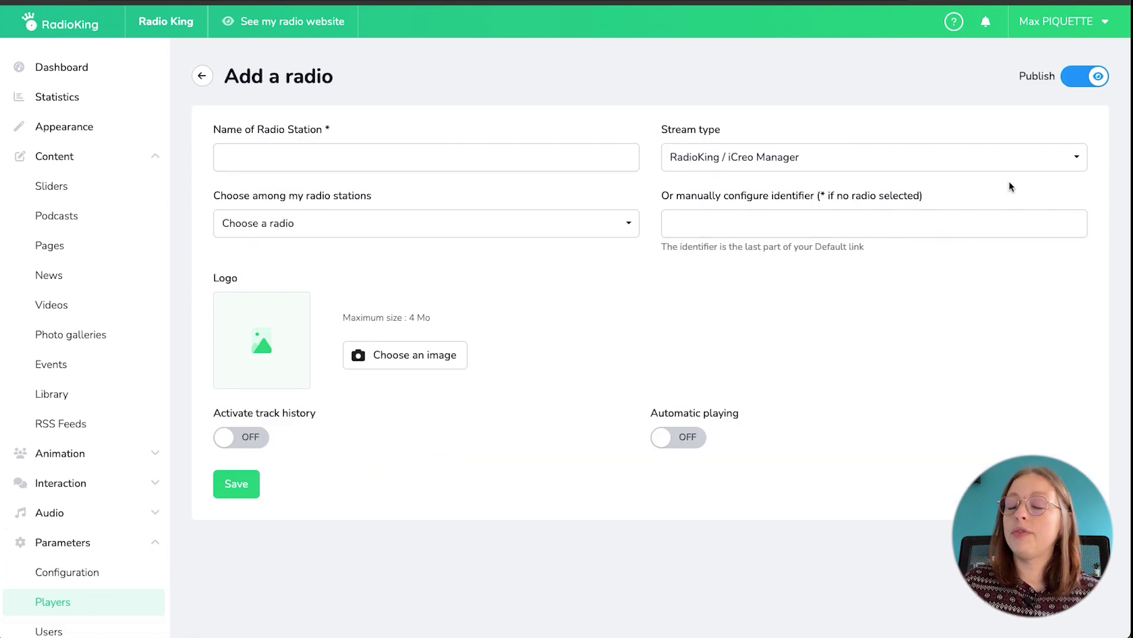
click(534, 230)
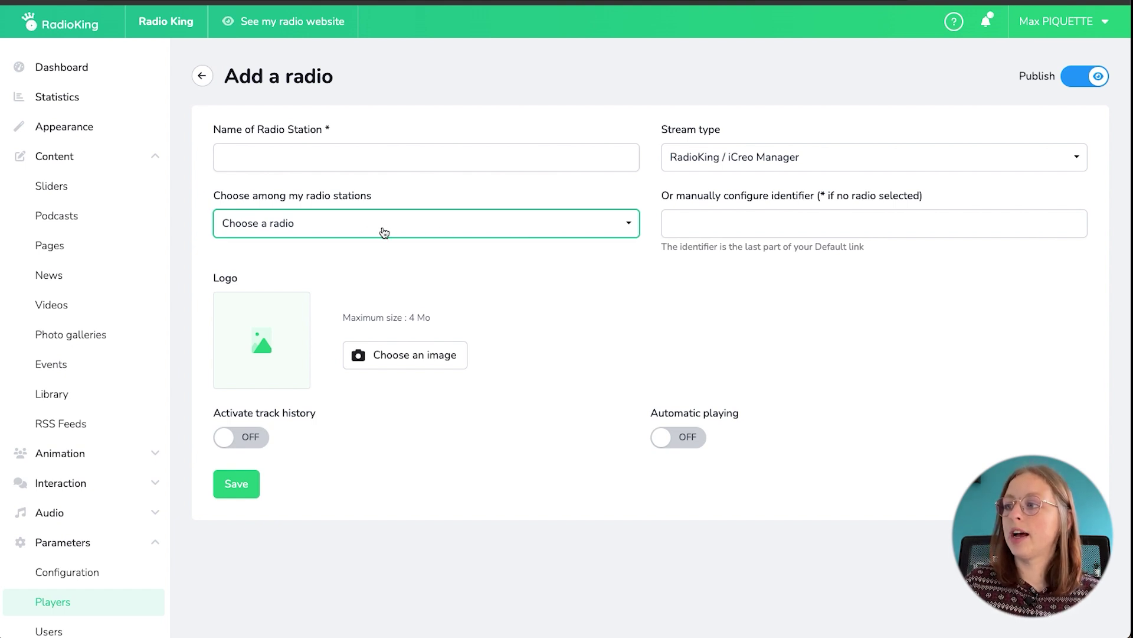
click(806, 159)
scroll(756, 278, down, 1)
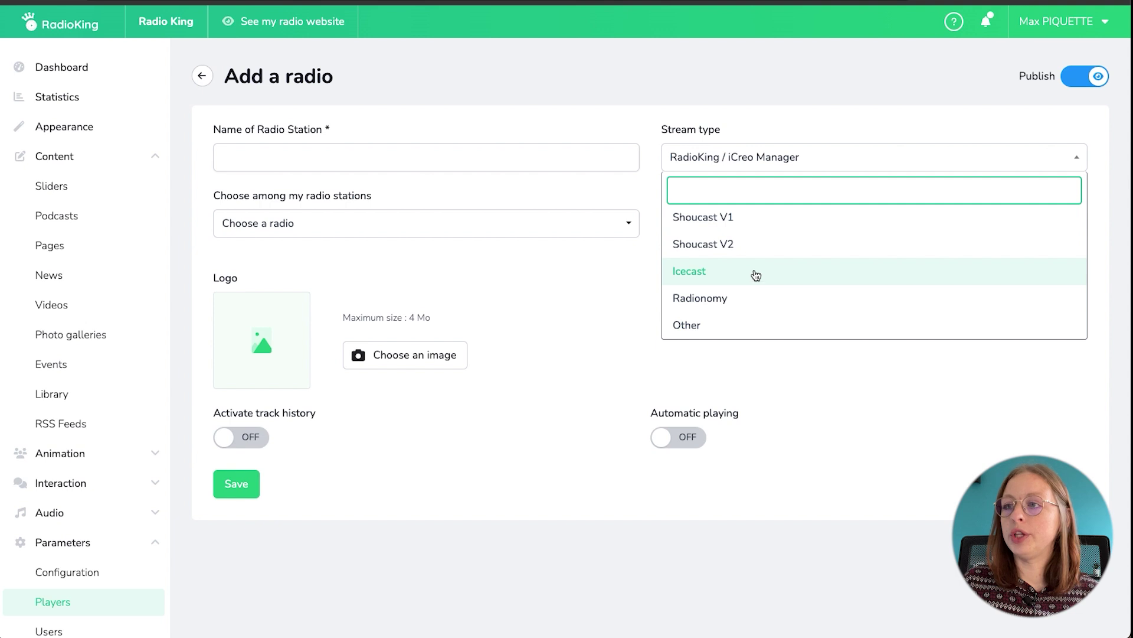
click(742, 168)
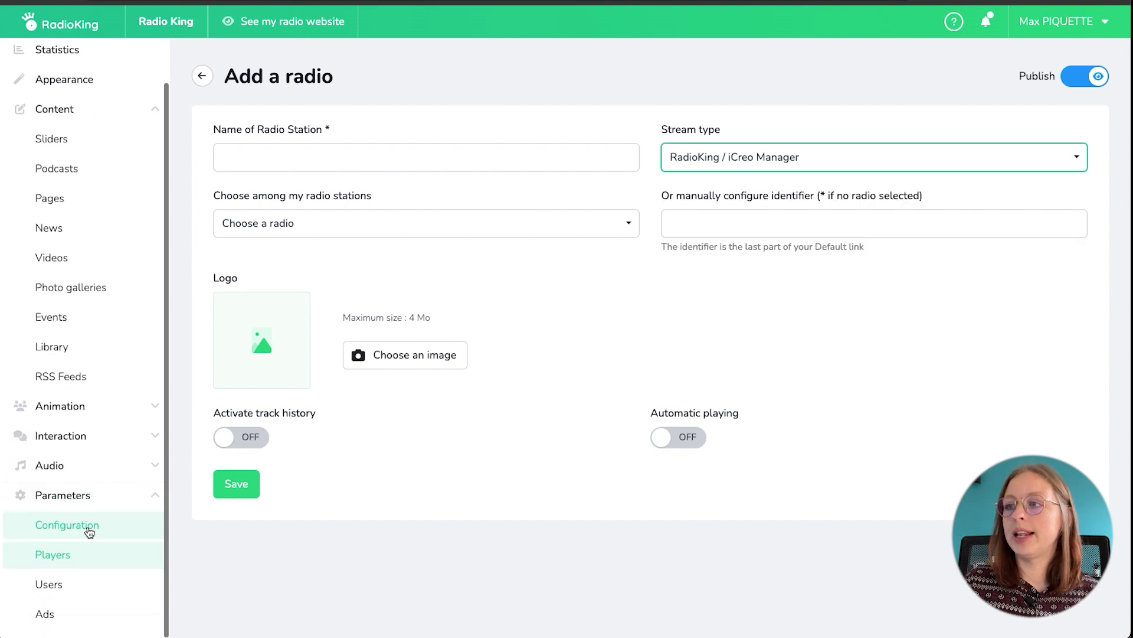
scroll(92, 554, down, 1)
- Review the Guest, User and Administrator user roles, then open the Ads list (Square ad, Radio King, Banner ad)
click(94, 585)
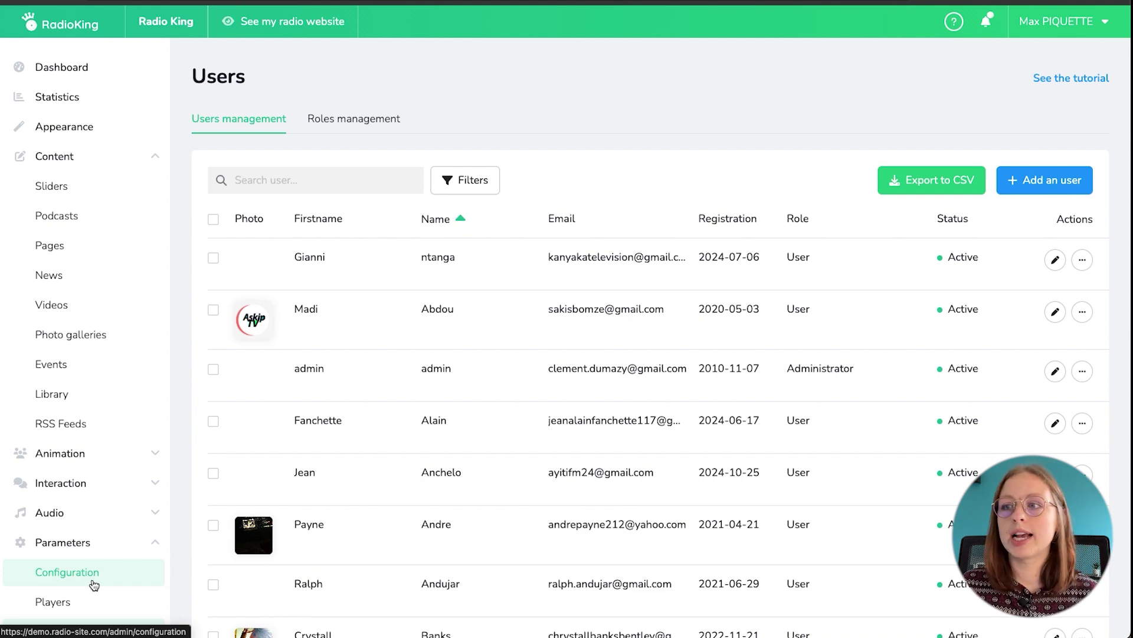
click(341, 121)
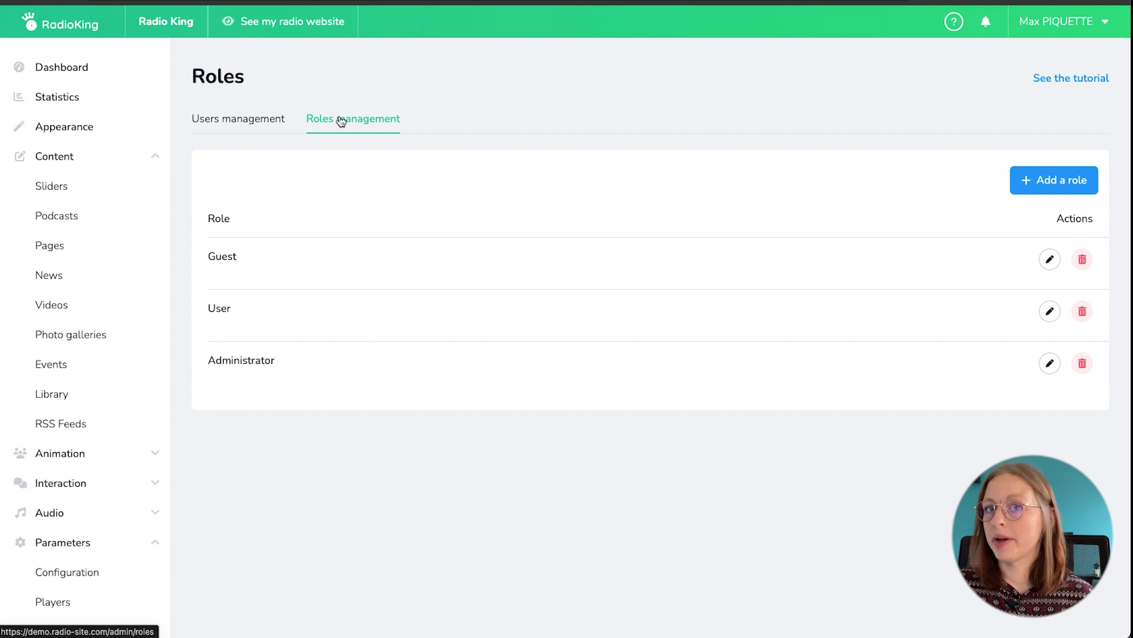
scroll(112, 375, down, 1)
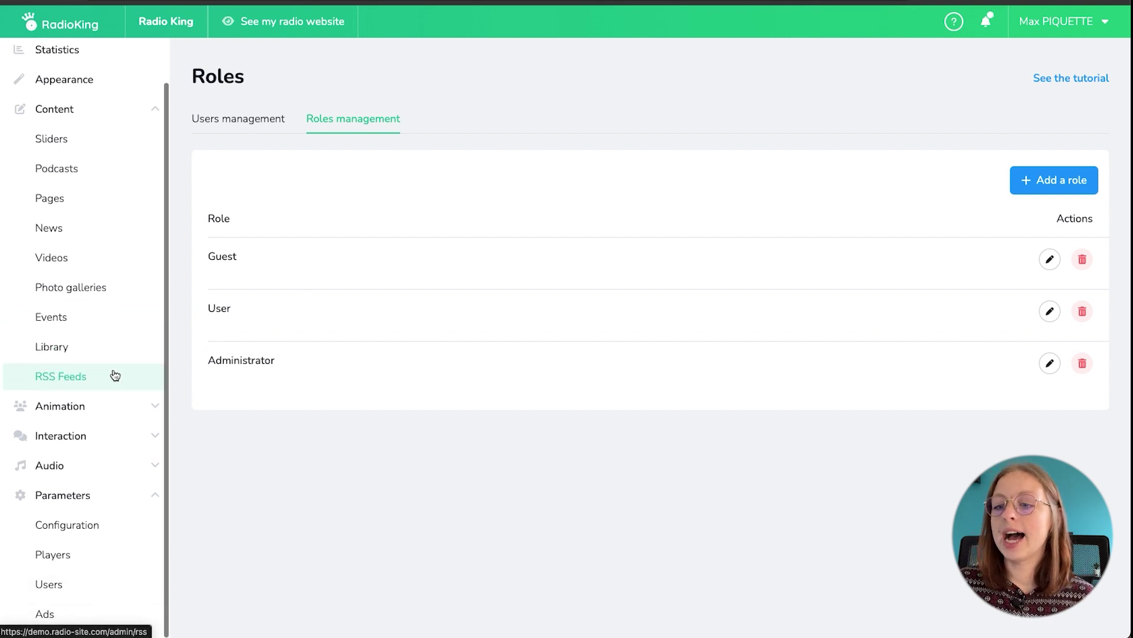
click(48, 613)
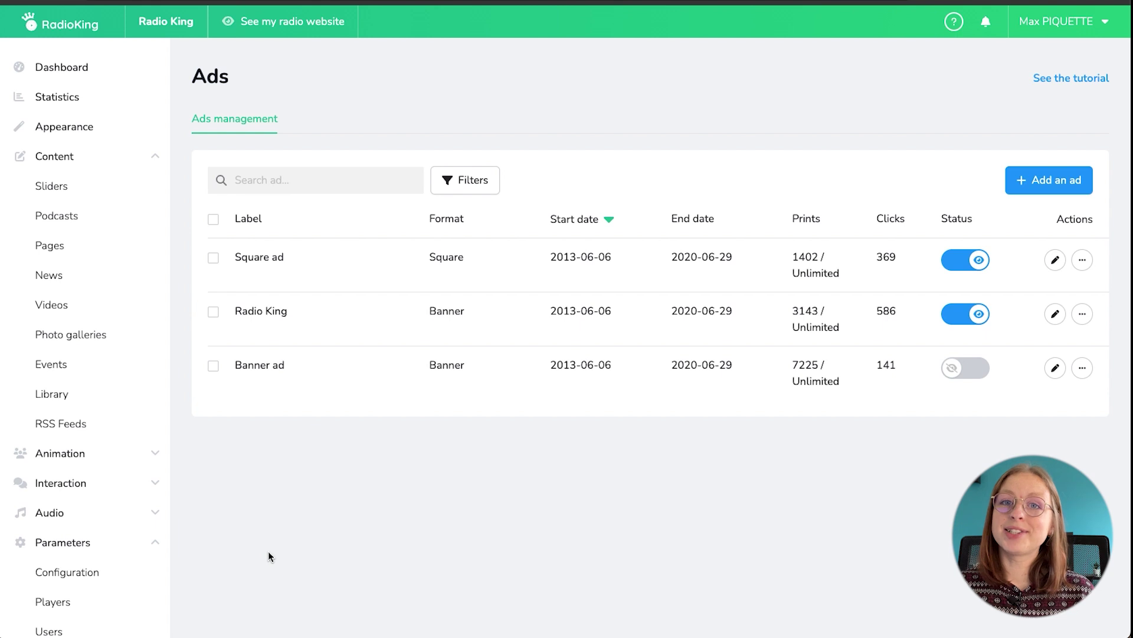